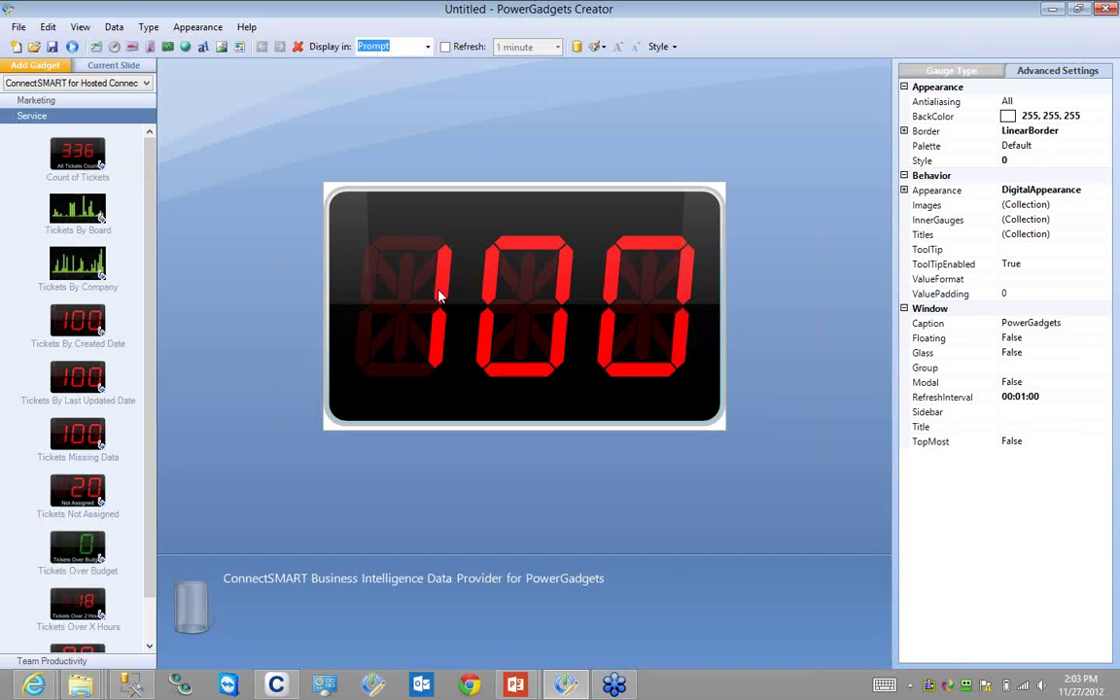
- Add the Count of Tickets gadget from the Service category and set its Board_Name parameter's custom default value to ConnectCare
right_click(59, 151)
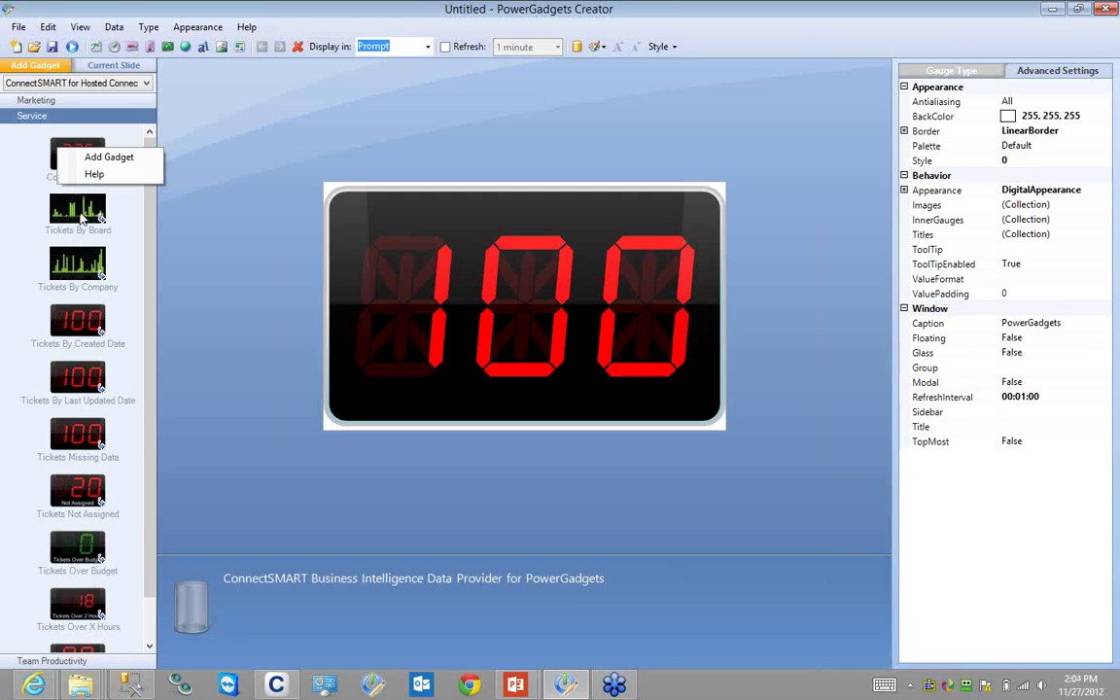
left_click(230, 391)
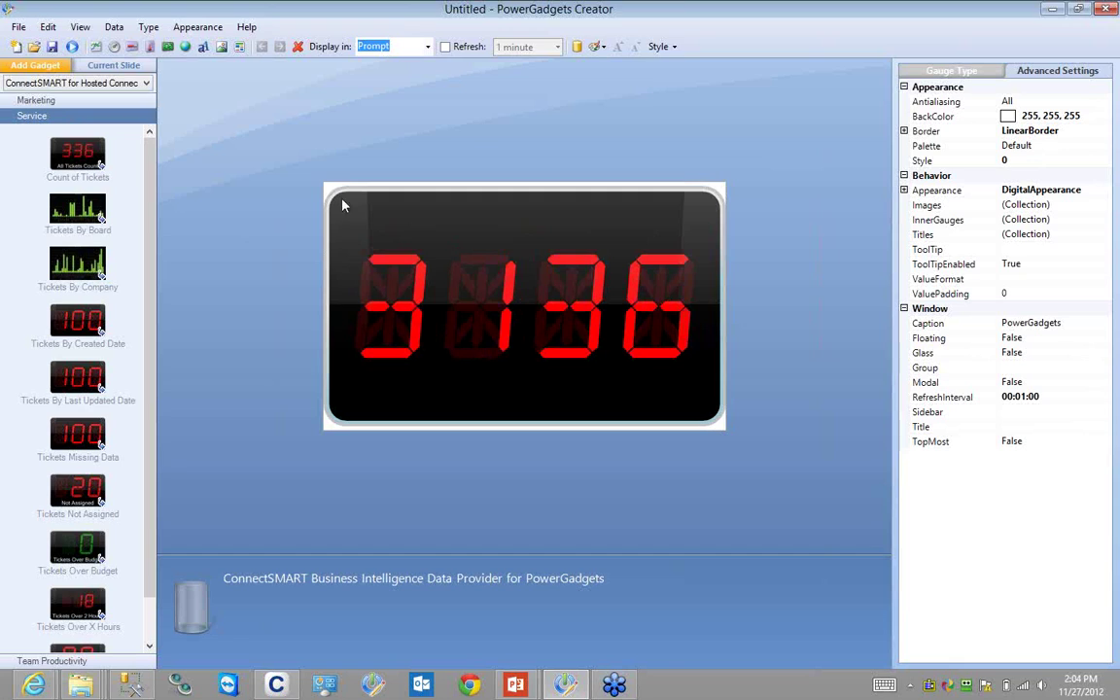
left_click(114, 27)
left_click(141, 64)
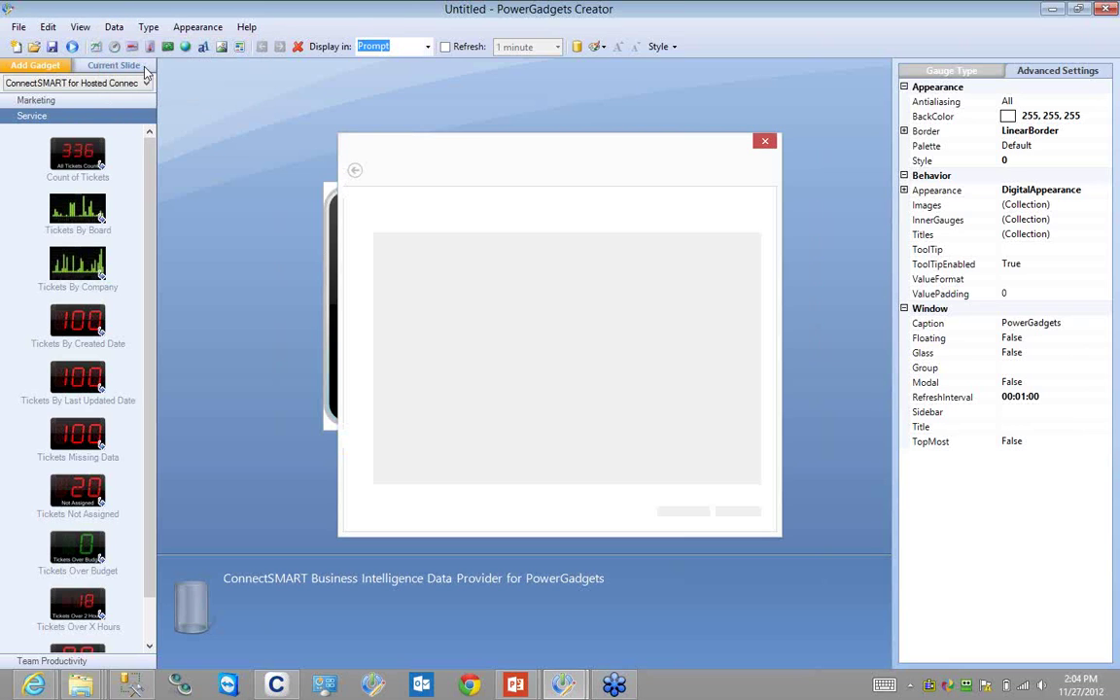
left_click_drag(536, 153, 602, 138)
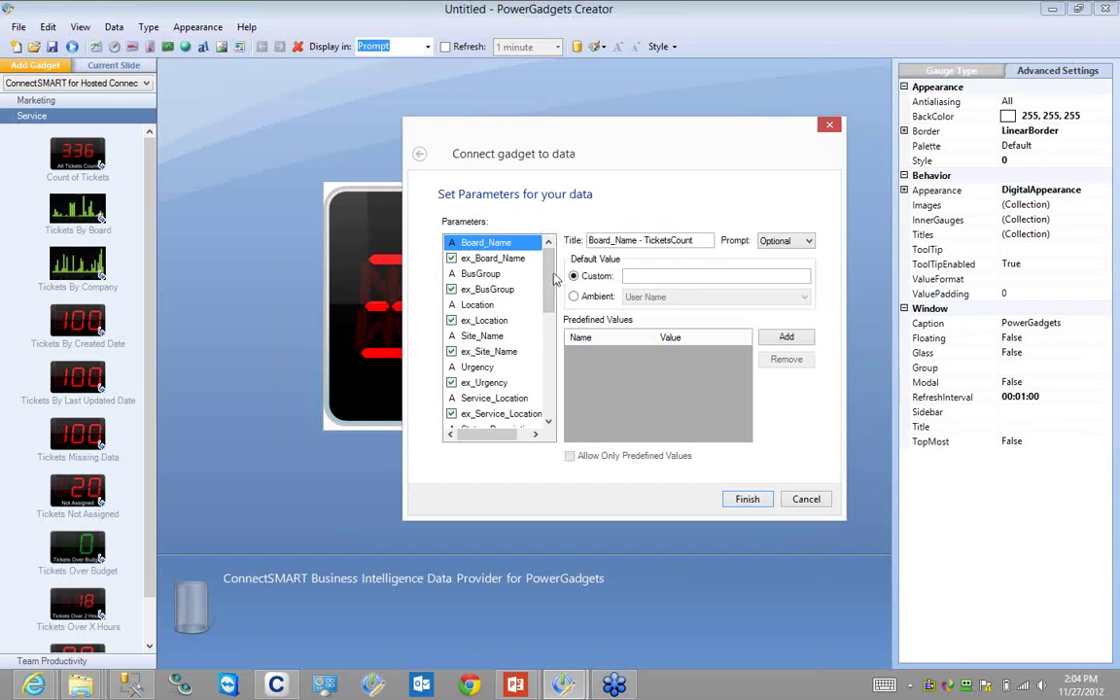
left_click_drag(601, 143, 748, 104)
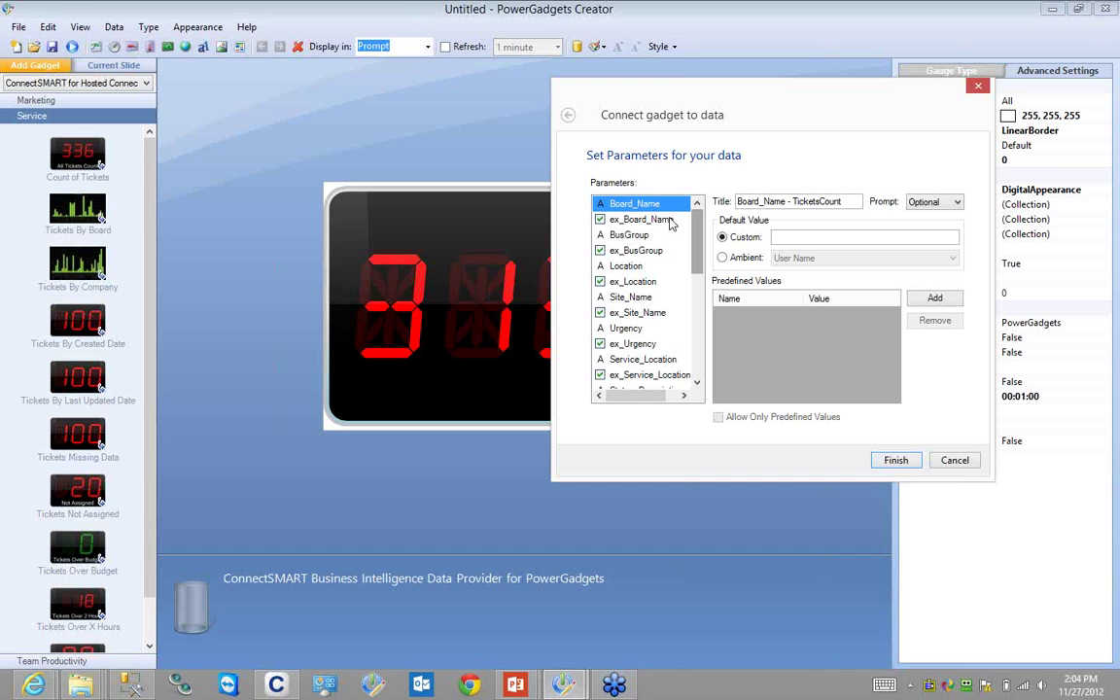
mouse_move(698, 234)
left_mouse_down()
mouse_move(698, 331)
mouse_move(698, 209)
left_mouse_up()
left_click(637, 203)
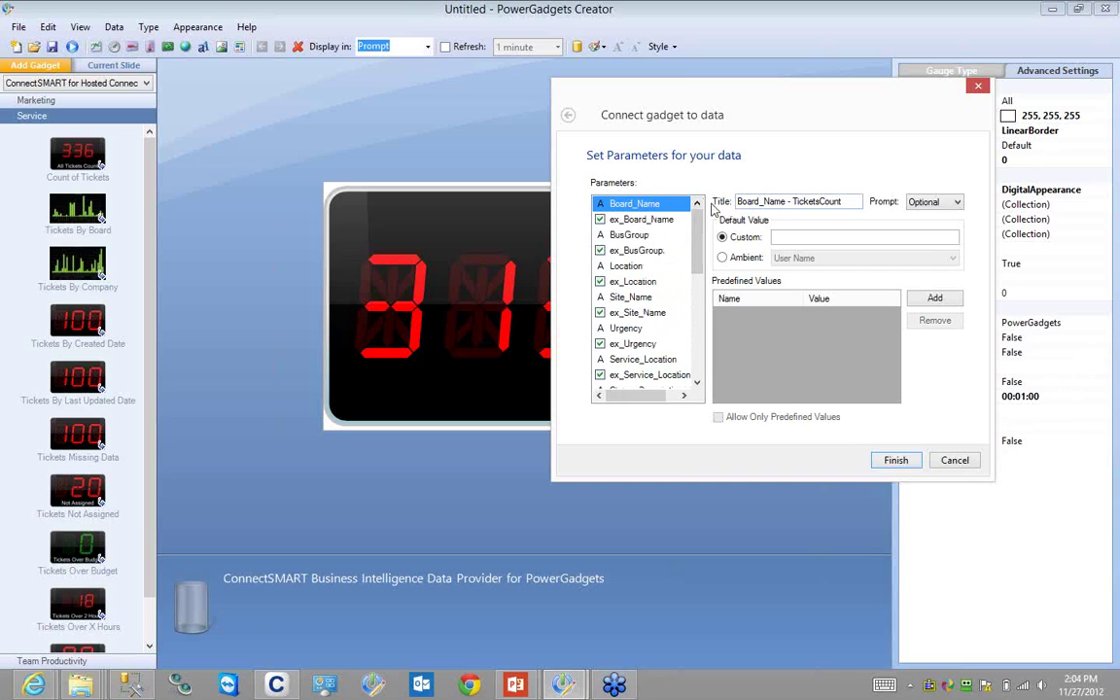
left_click(794, 237)
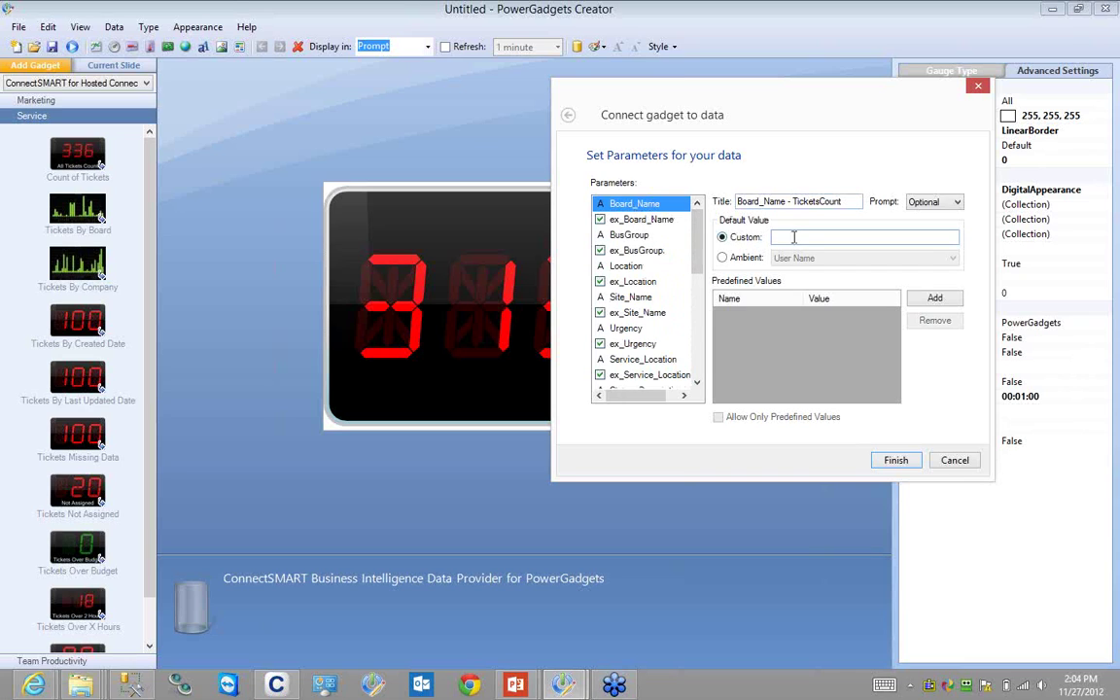
type("ConnectCare")
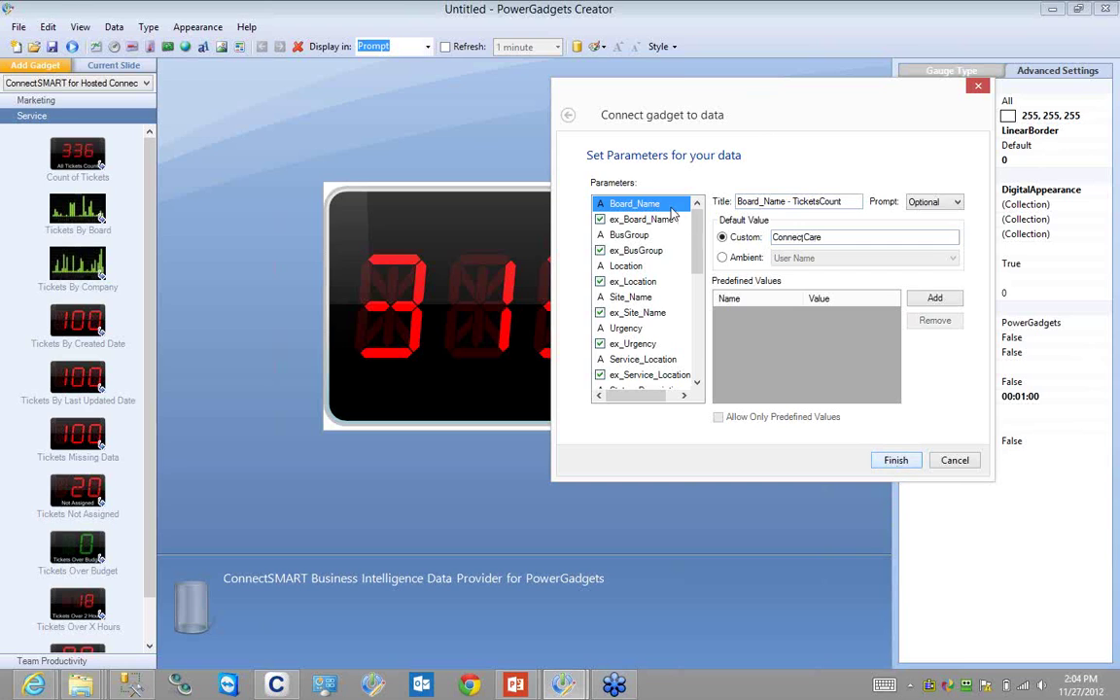
left_click(887, 462)
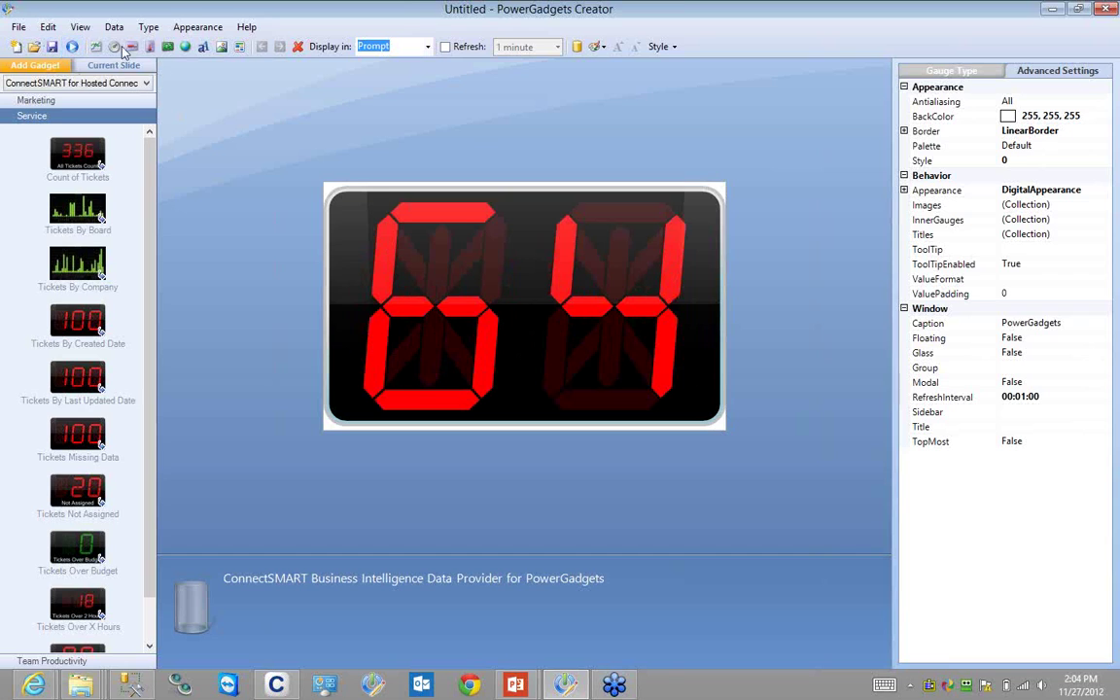
- Preview the ticket count gadget in its own window, move it around, and close the preview
left_click(74, 47)
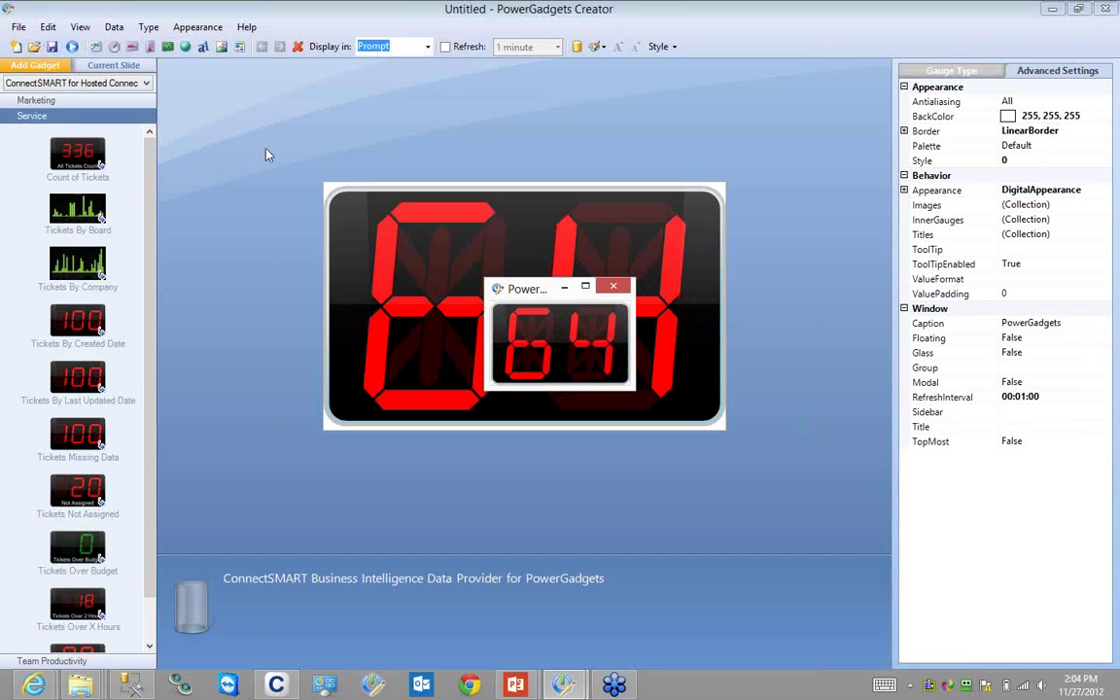
left_click_drag(525, 288, 370, 119)
left_click_drag(406, 172, 481, 261)
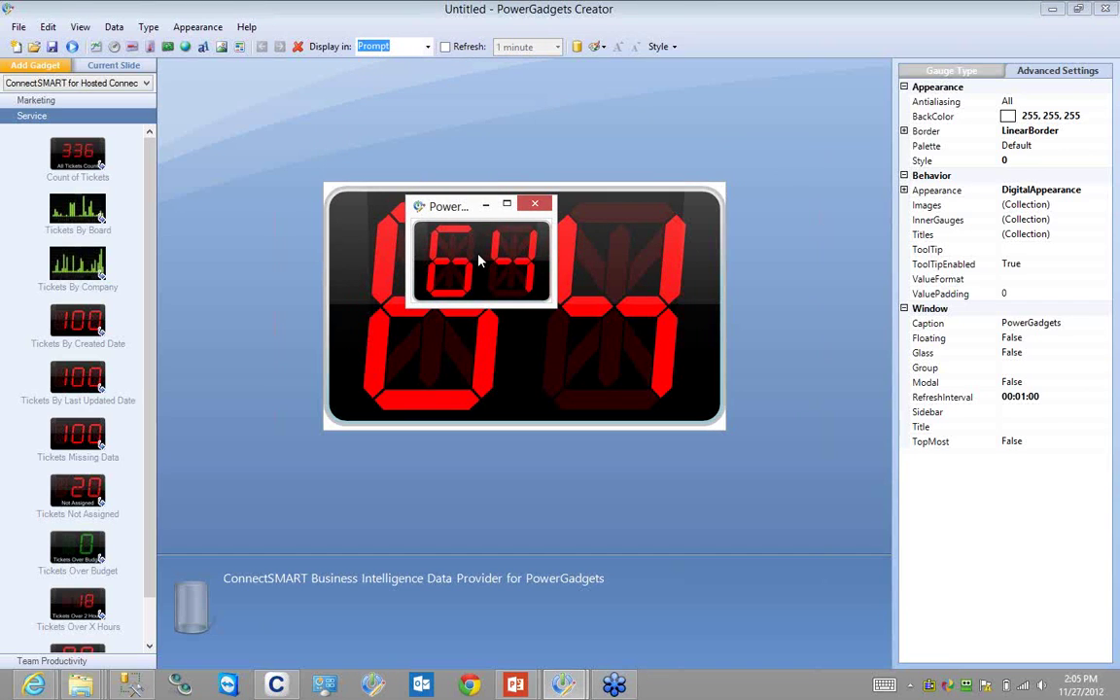
left_click(541, 205)
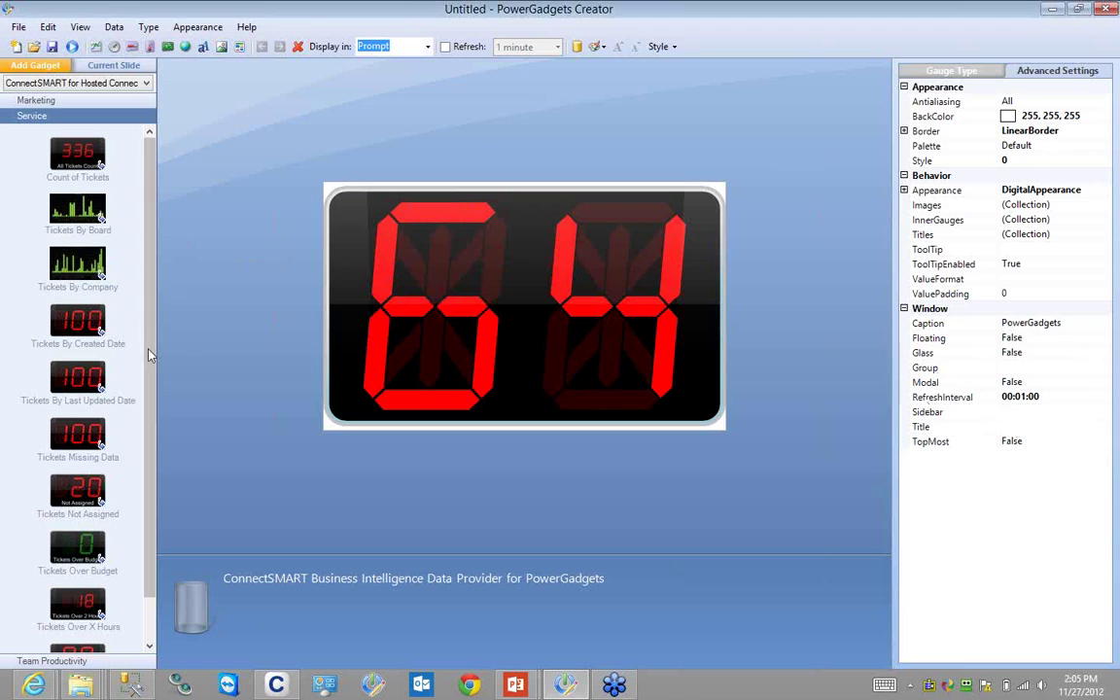
- Add the Tickets Past Due gadget under the unique name Past Due, keeping its parameters linked to the existing ones
left_click_drag(144, 416, 149, 545)
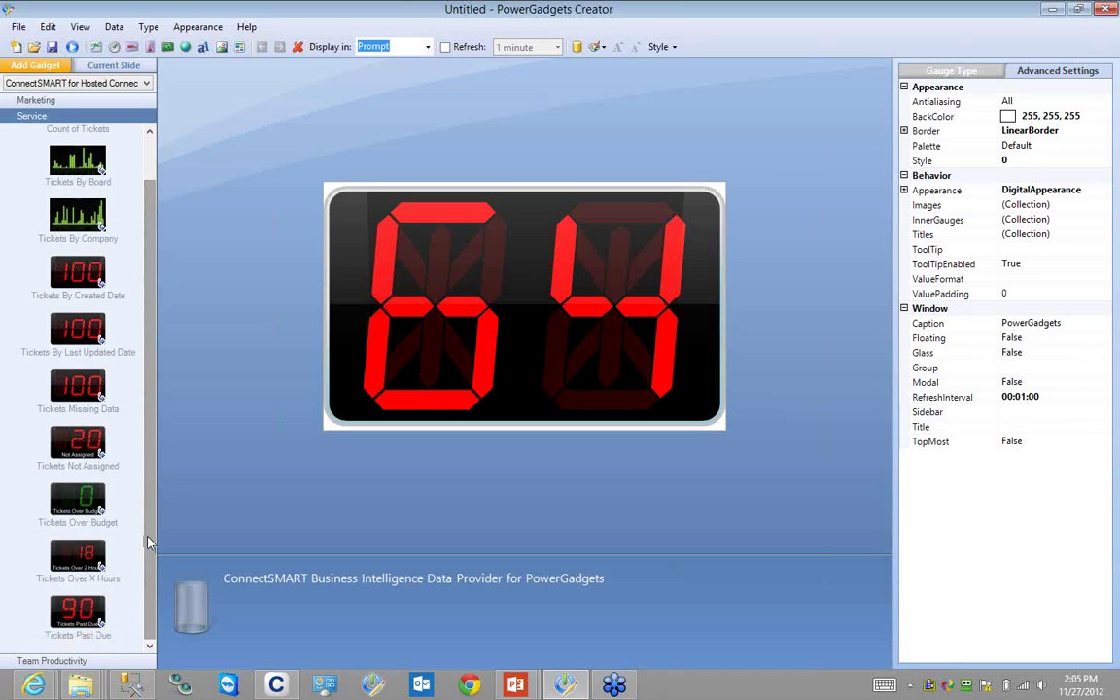
double_click(75, 620)
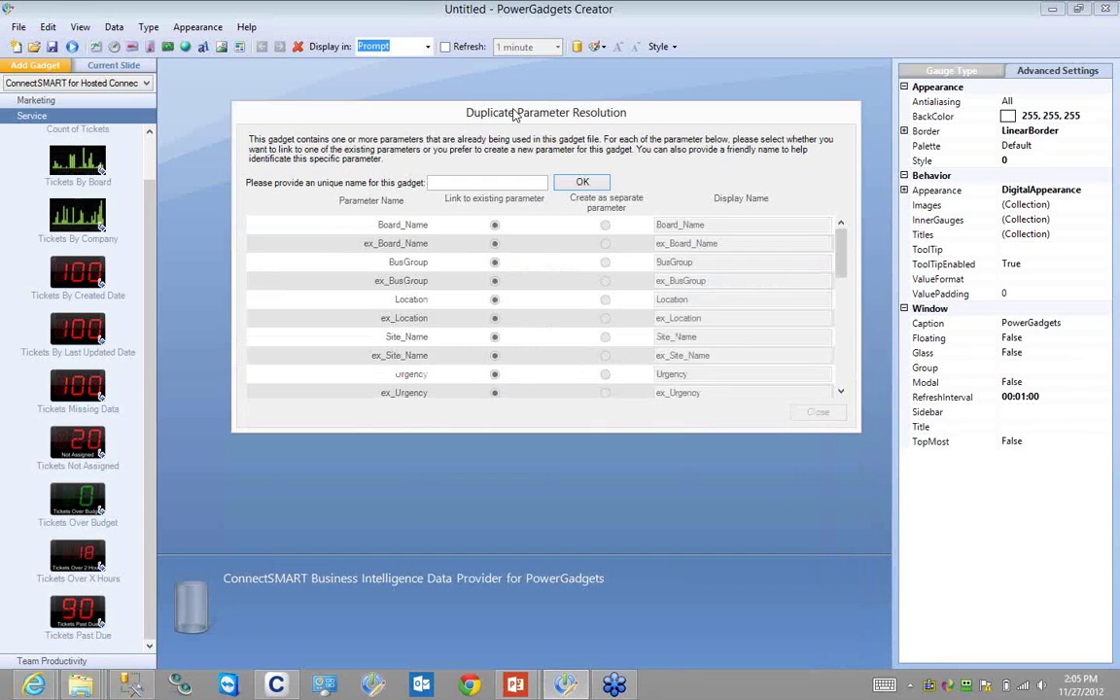
left_click_drag(515, 114, 521, 117)
left_click(493, 185)
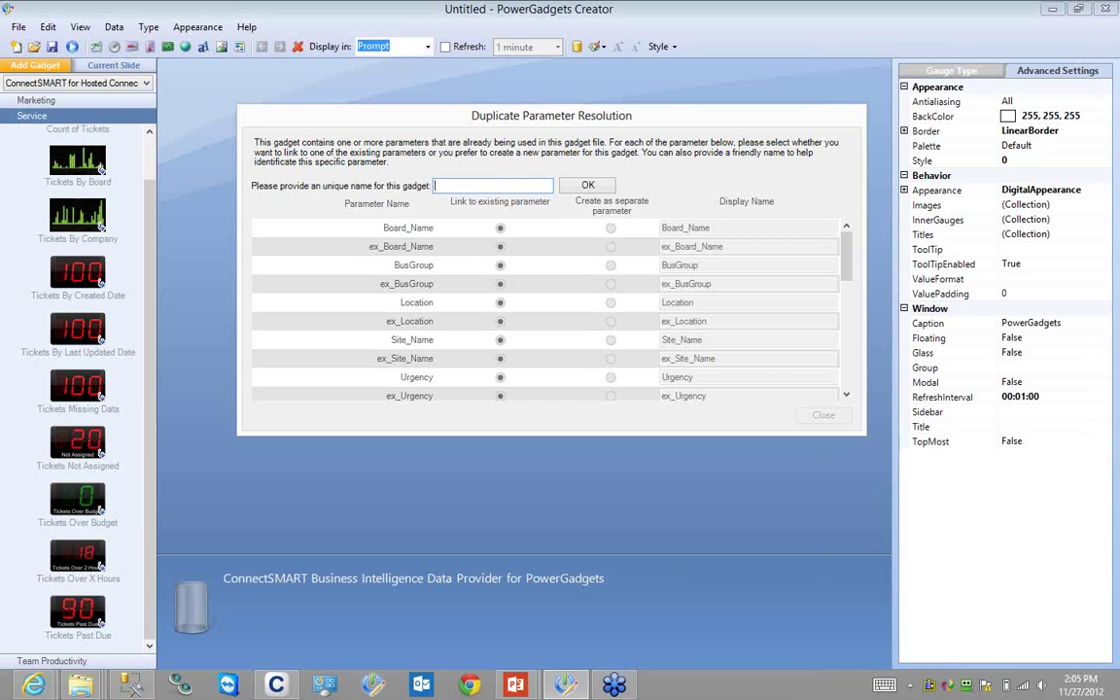
type("t Due,")
left_click(588, 184)
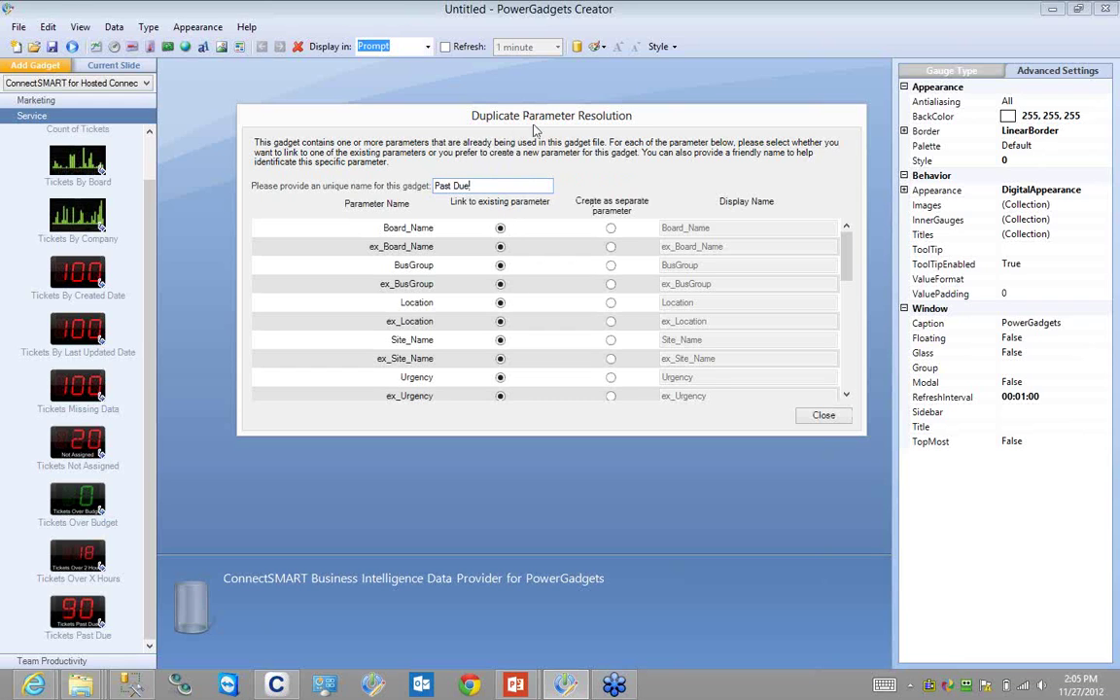
left_click_drag(571, 115, 570, 172)
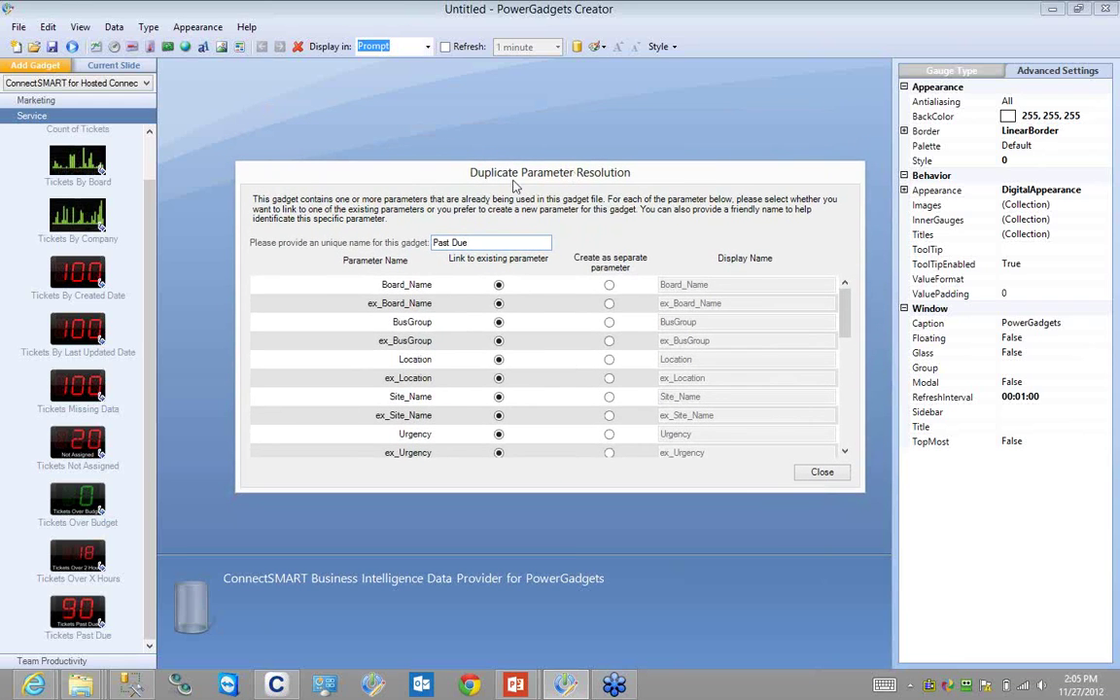
left_click(822, 473)
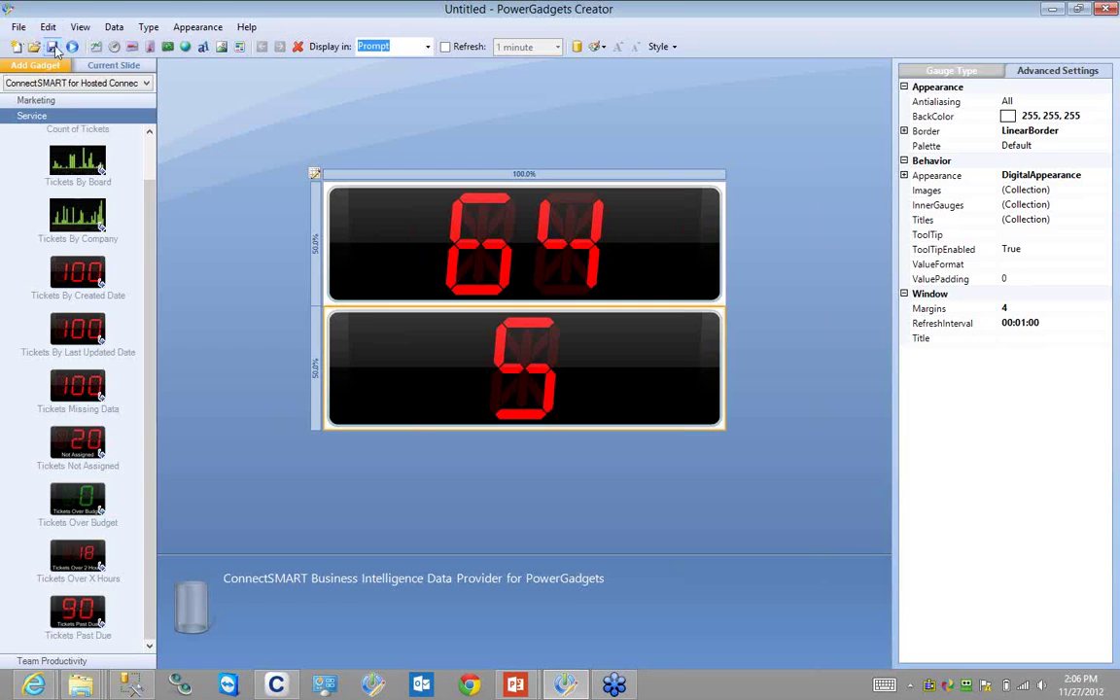
- Begin saving the gadget under a new name and create a Desktop folder named "test gadg"
left_click(22, 28)
left_click(31, 95)
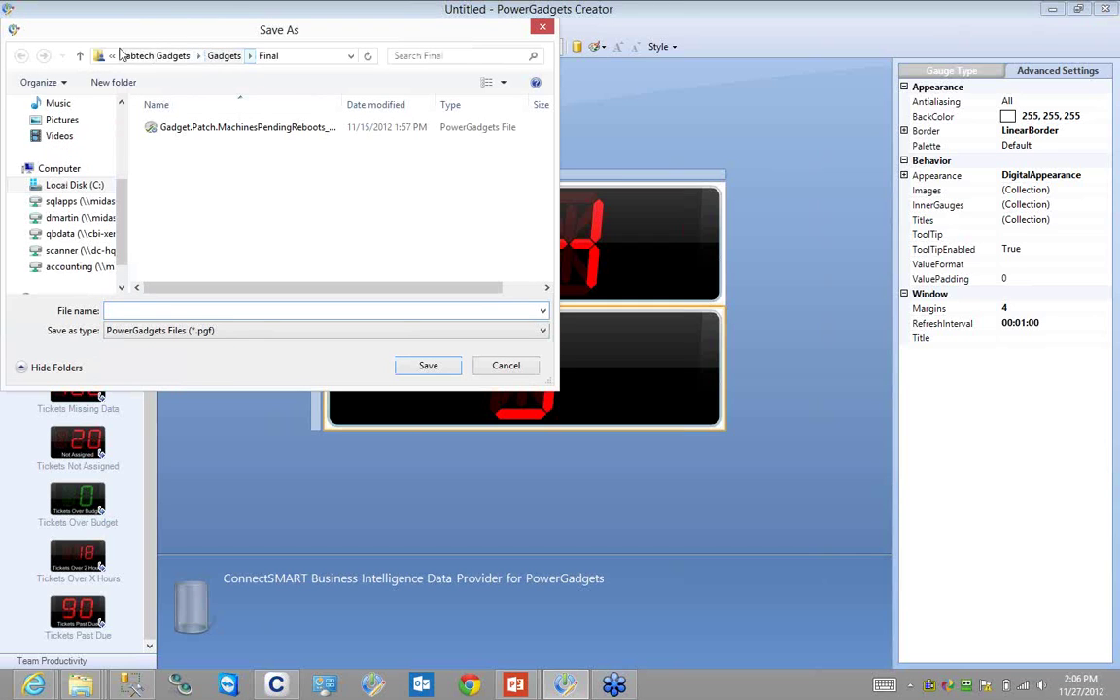
scroll(37, 132, "up", 3)
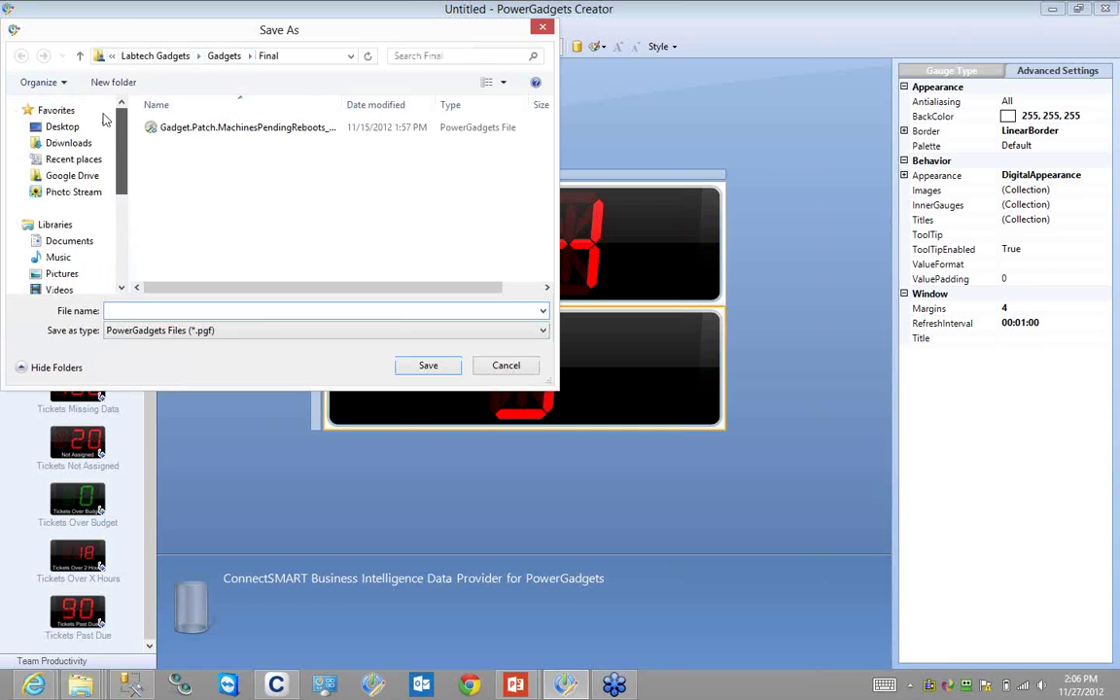
left_click(60, 126)
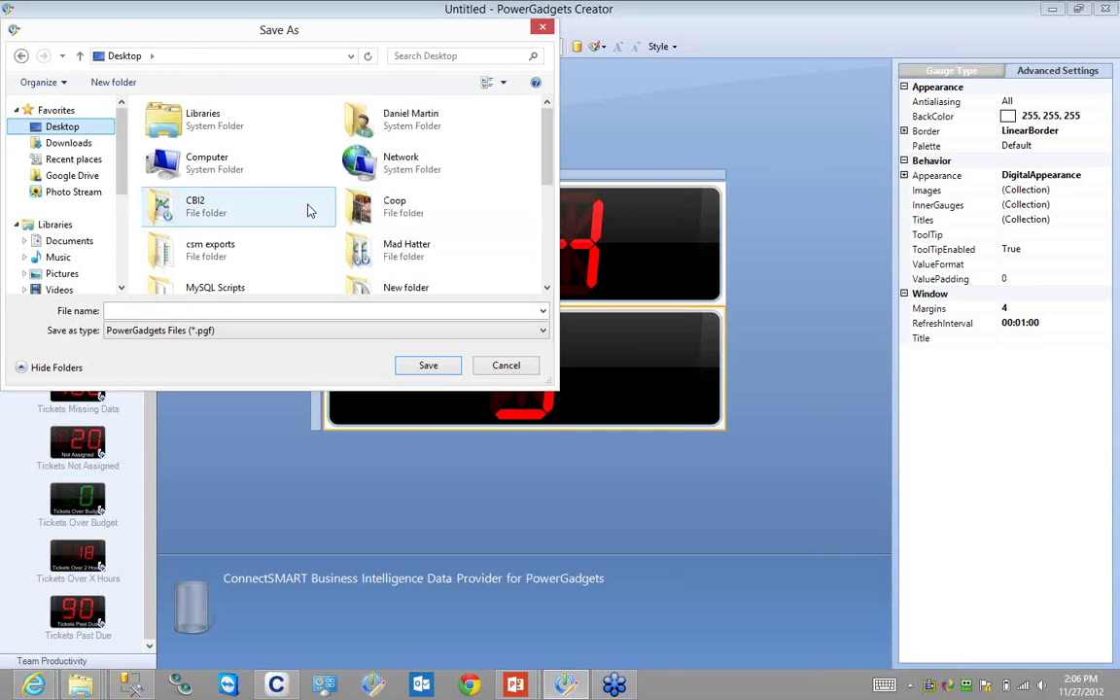
right_click(283, 198)
mouse_move(223, 325)
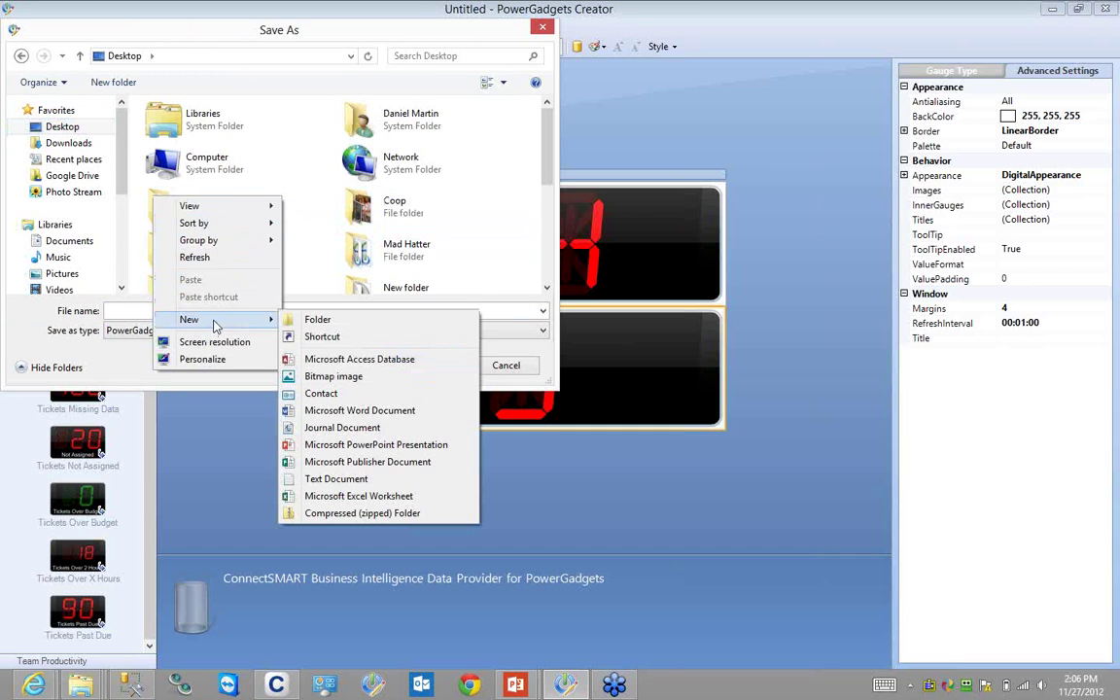
left_click(313, 320)
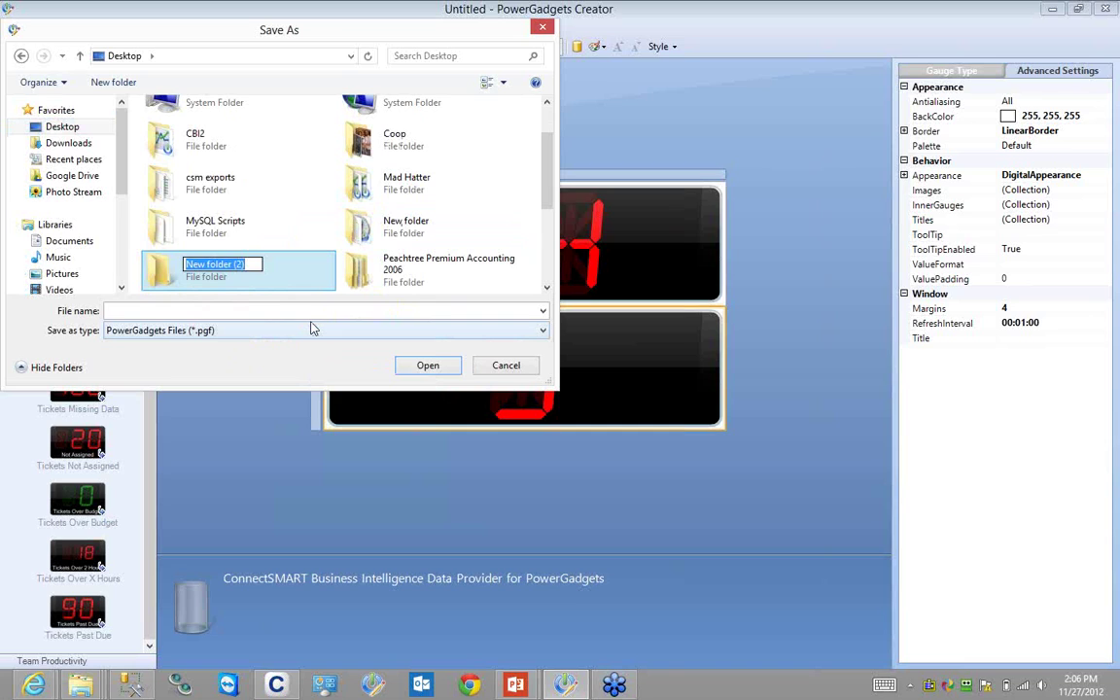
type("test gadg")
key("Return")
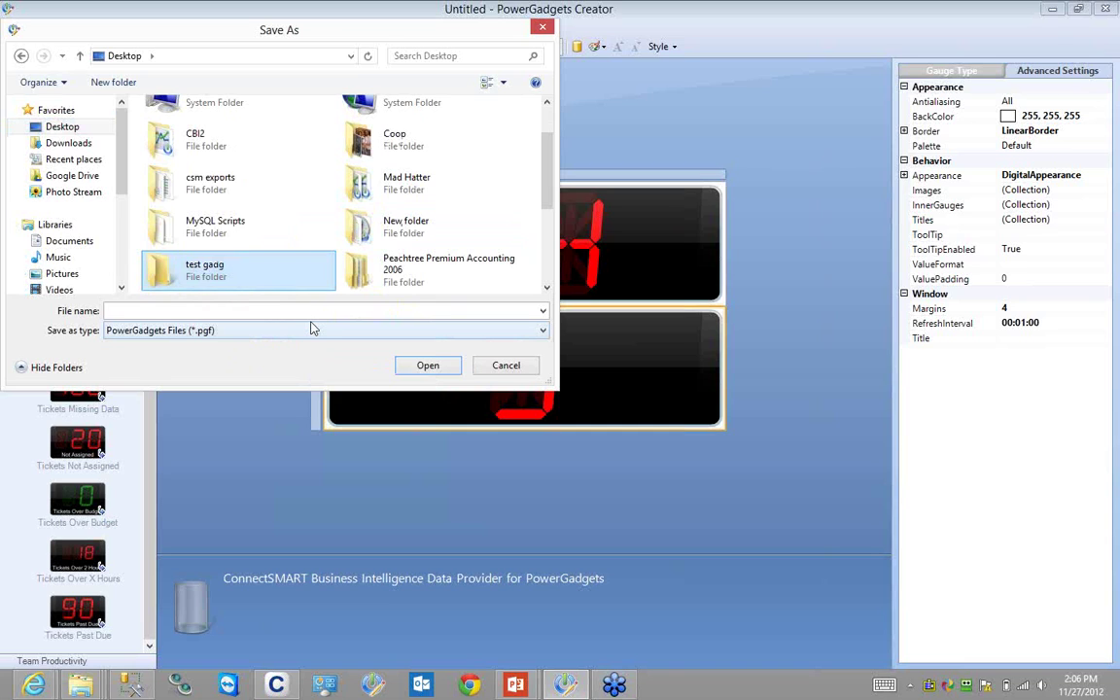
- Save the gadget as "test 1" in the test gadg folder as a PowerGadgets file
key("Return")
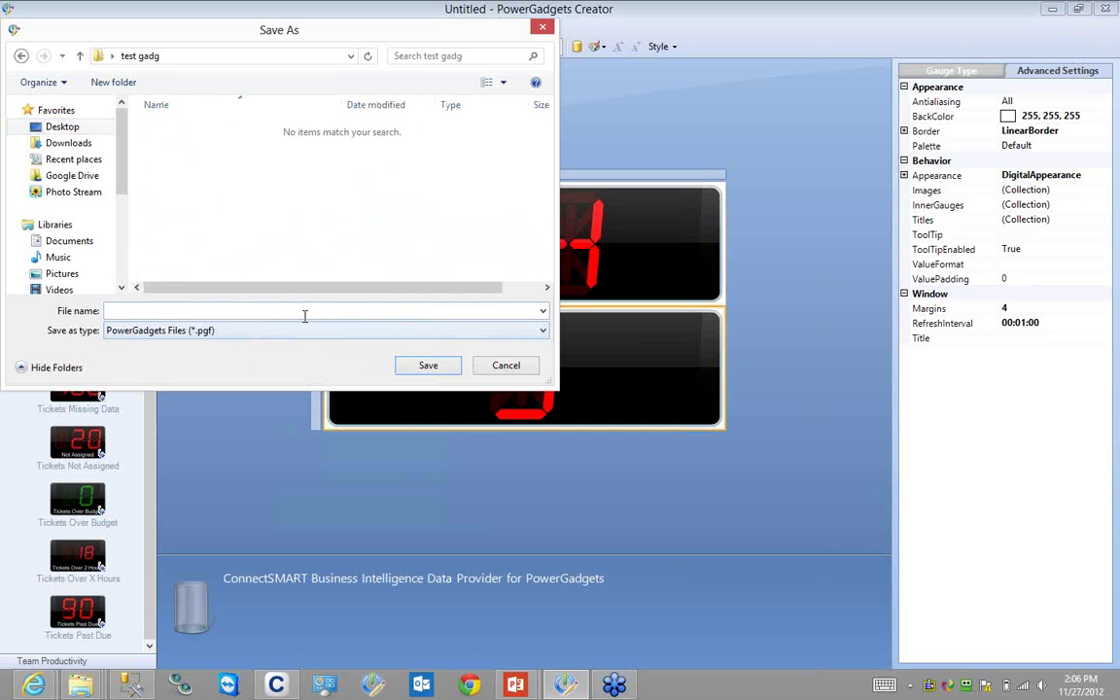
type("test 2")
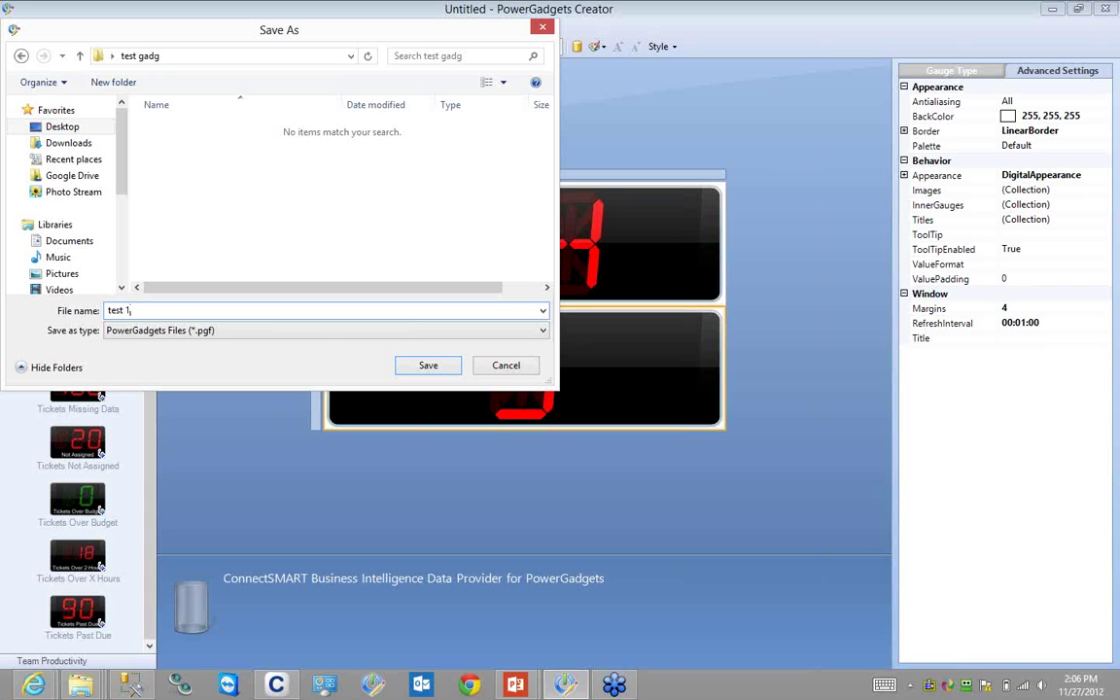
left_click(424, 365)
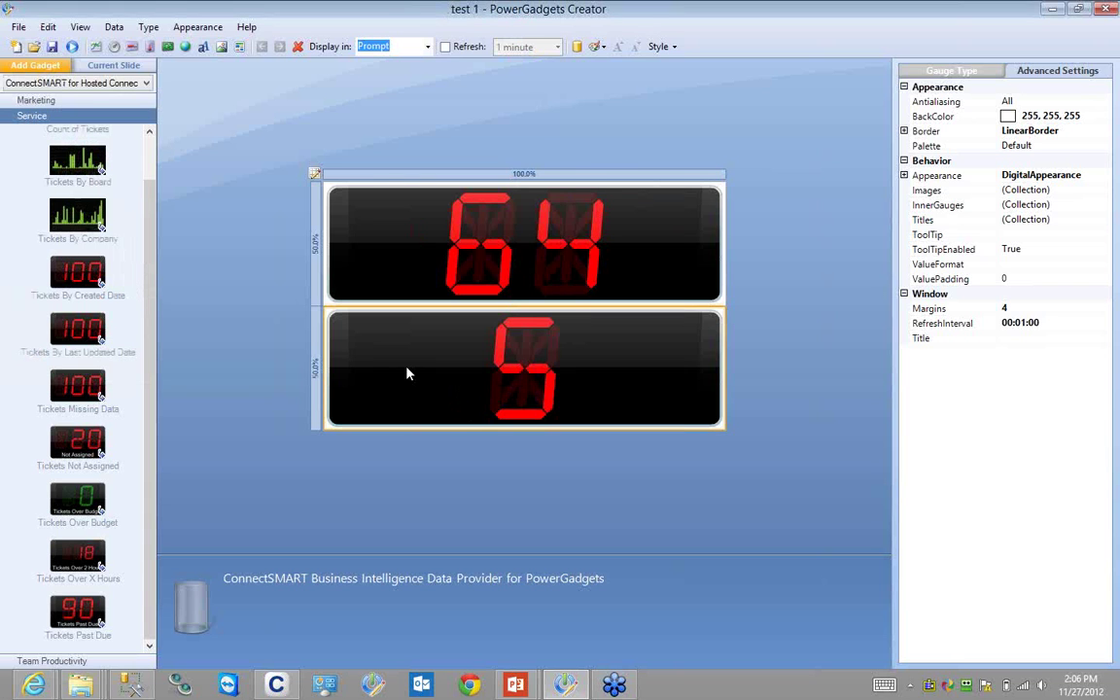
- Switch to File Explorer, launch test 1.pgf from the Desktop's test gadg folder, and minimize the other windows around the gadget
left_click(81, 685)
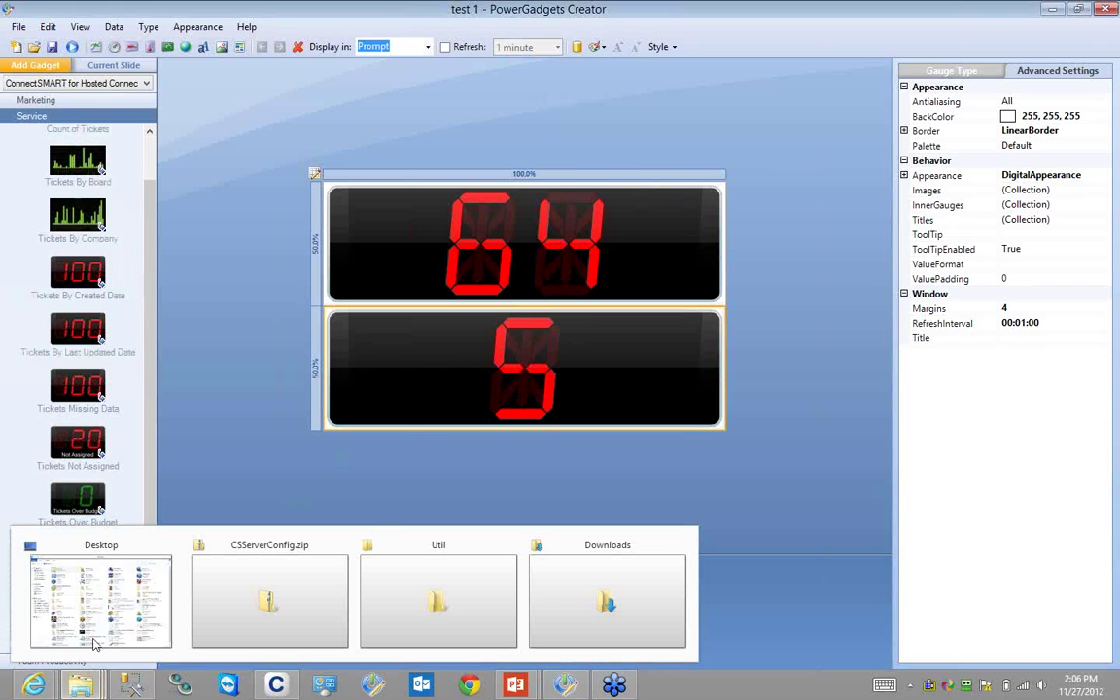
left_click(177, 603)
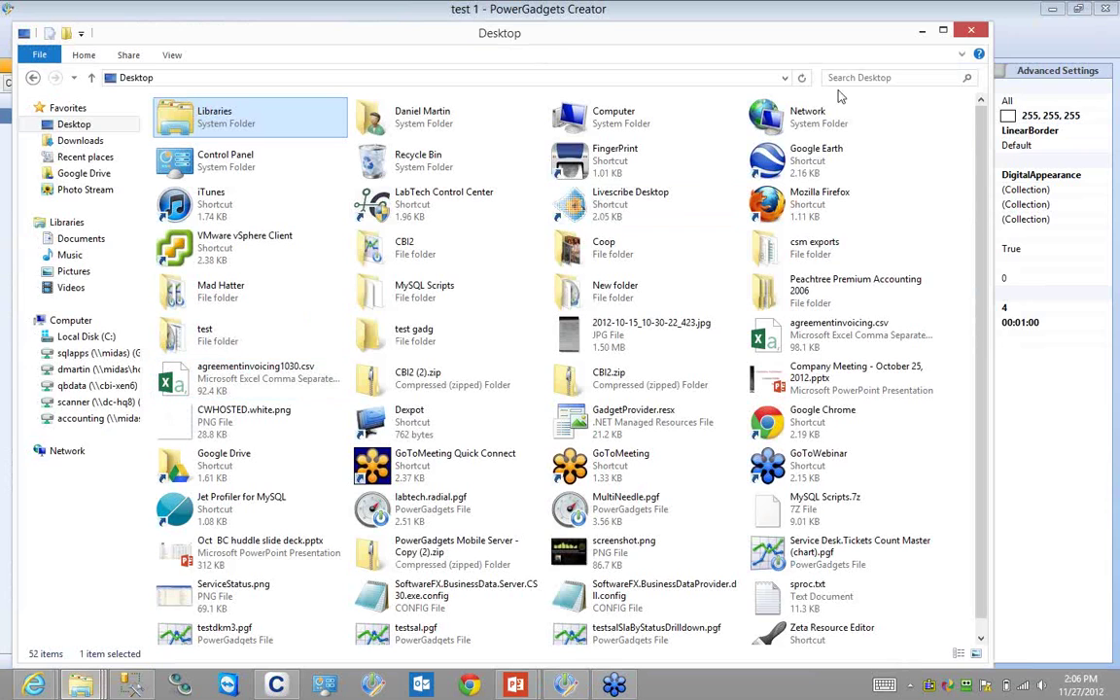
left_click(1053, 11)
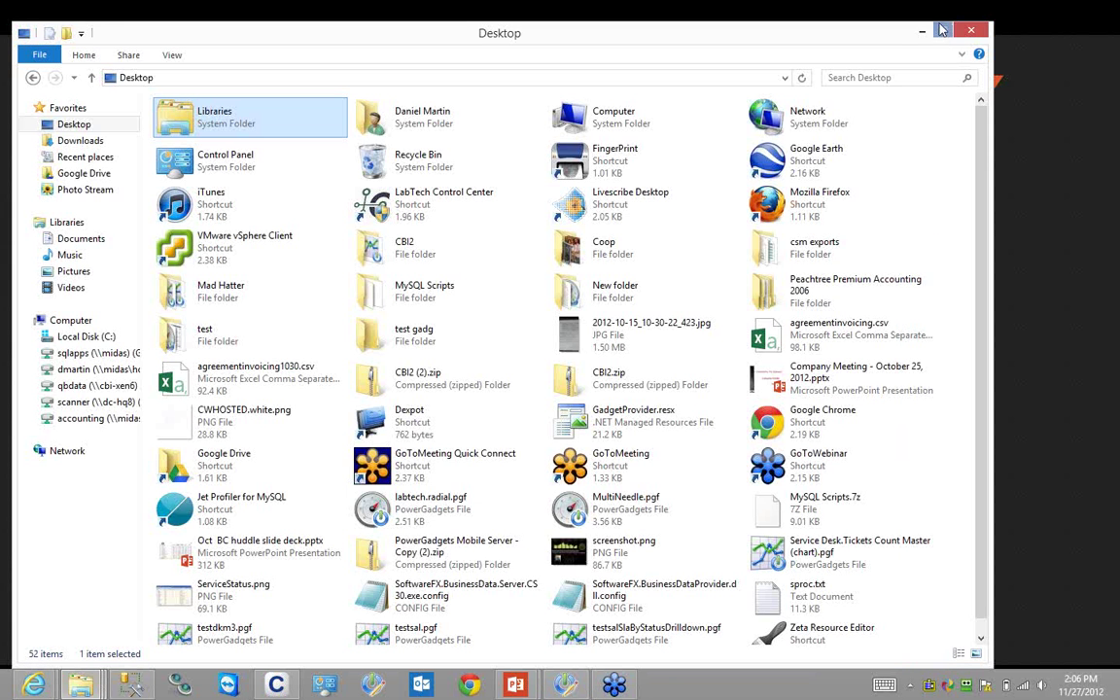
double_click(385, 334)
left_click(170, 125)
double_click(171, 125)
left_click_drag(235, 117, 526, 126)
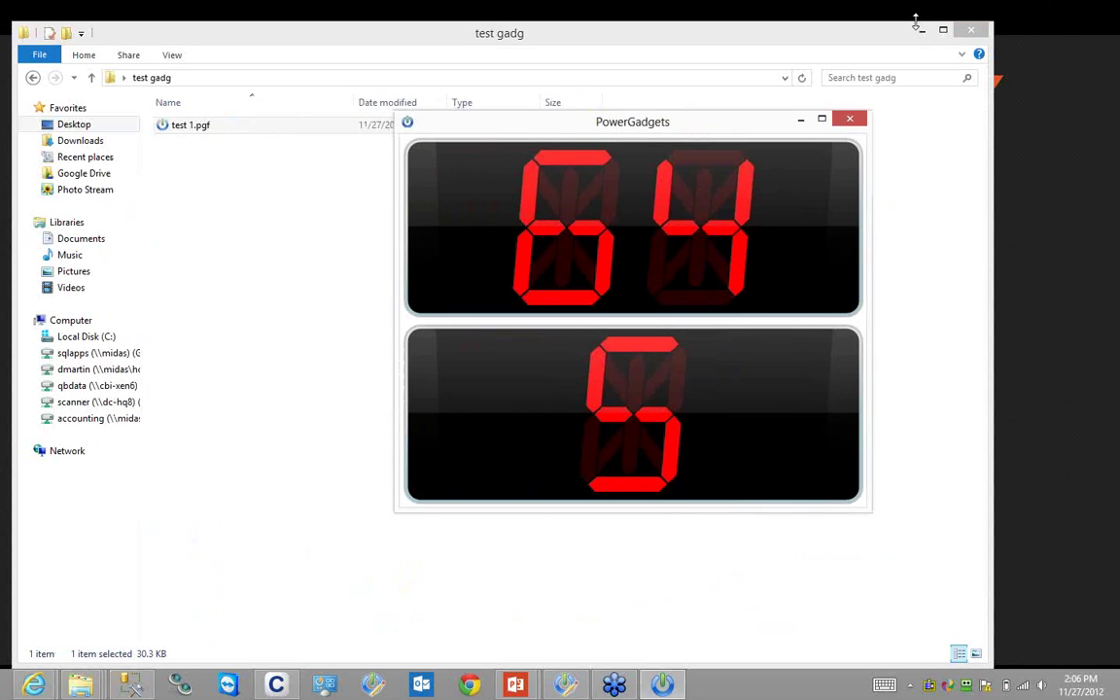
left_click(922, 31)
- Make the running gadget floating and move it over the desktop wallpaper's Welcome graphic, clear of the Summary list
right_click(495, 191)
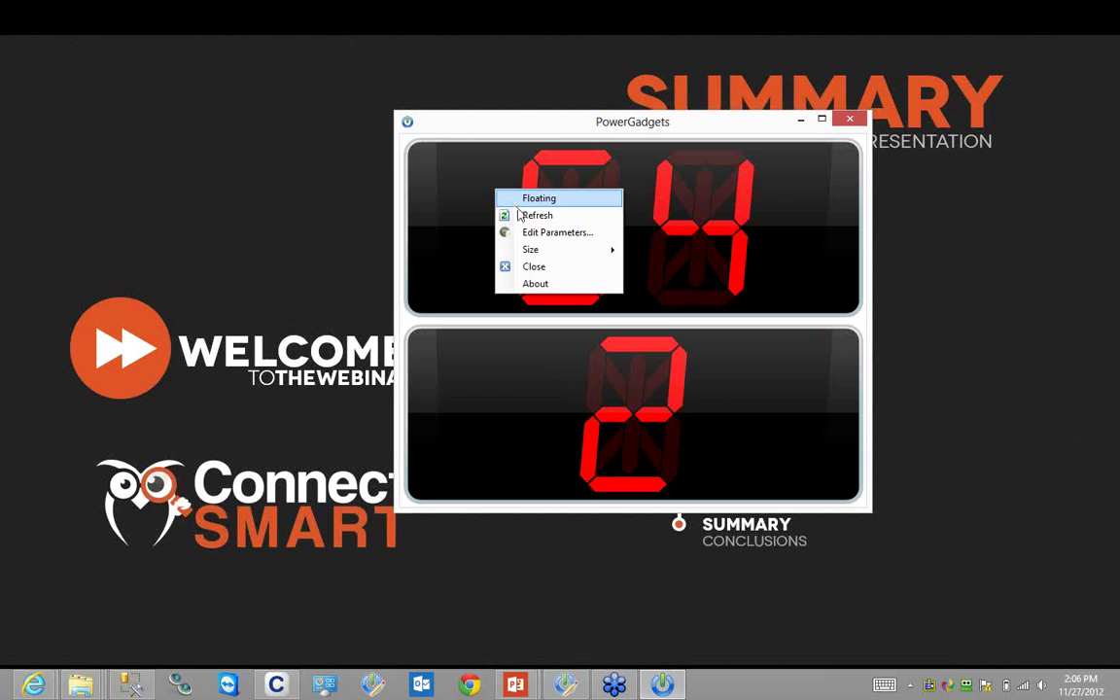
left_click(525, 198)
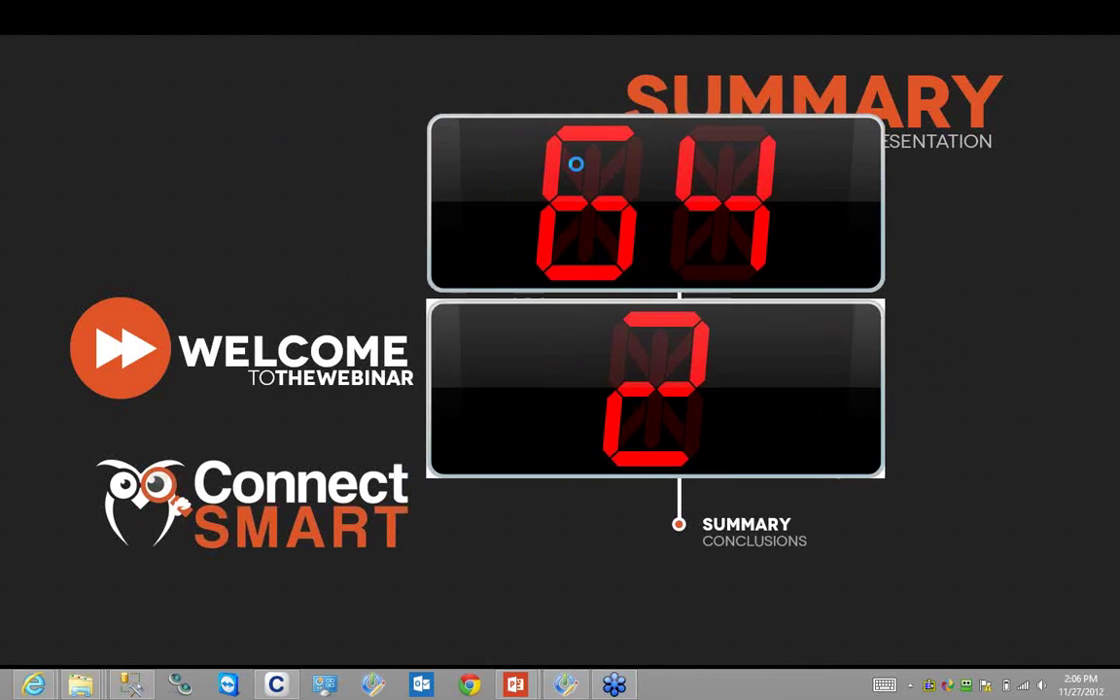
left_click_drag(450, 256, 192, 140)
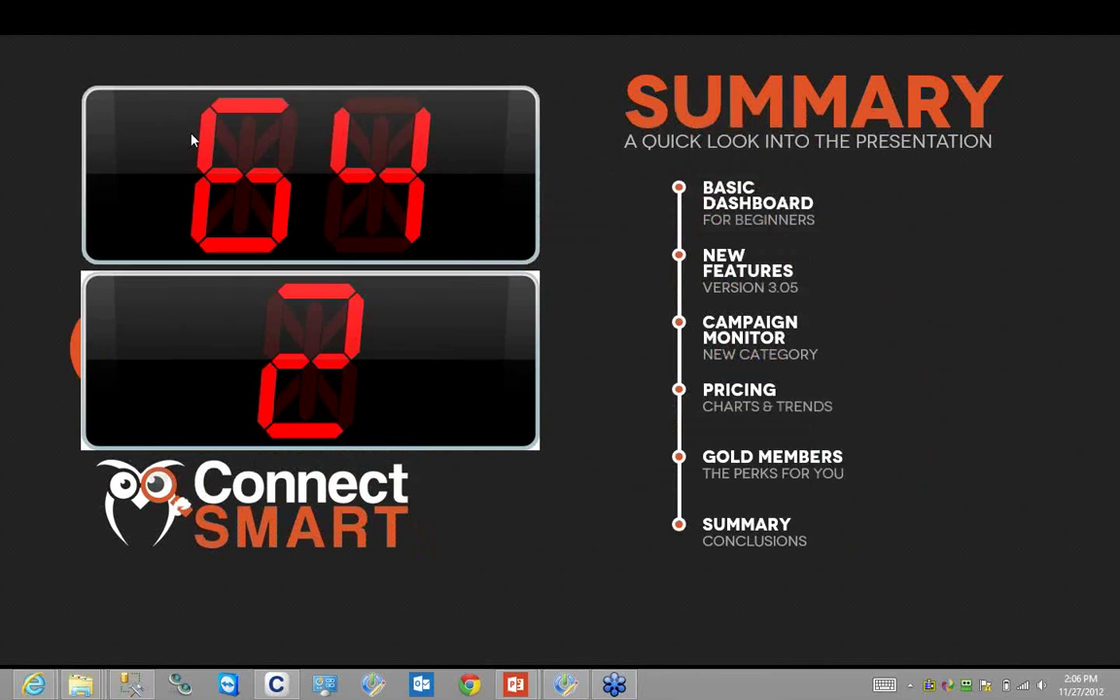
- Close the running floating gadget and switch back to the test 1 design in PowerGadgets Creator, selecting its upper gauge
right_click(168, 138)
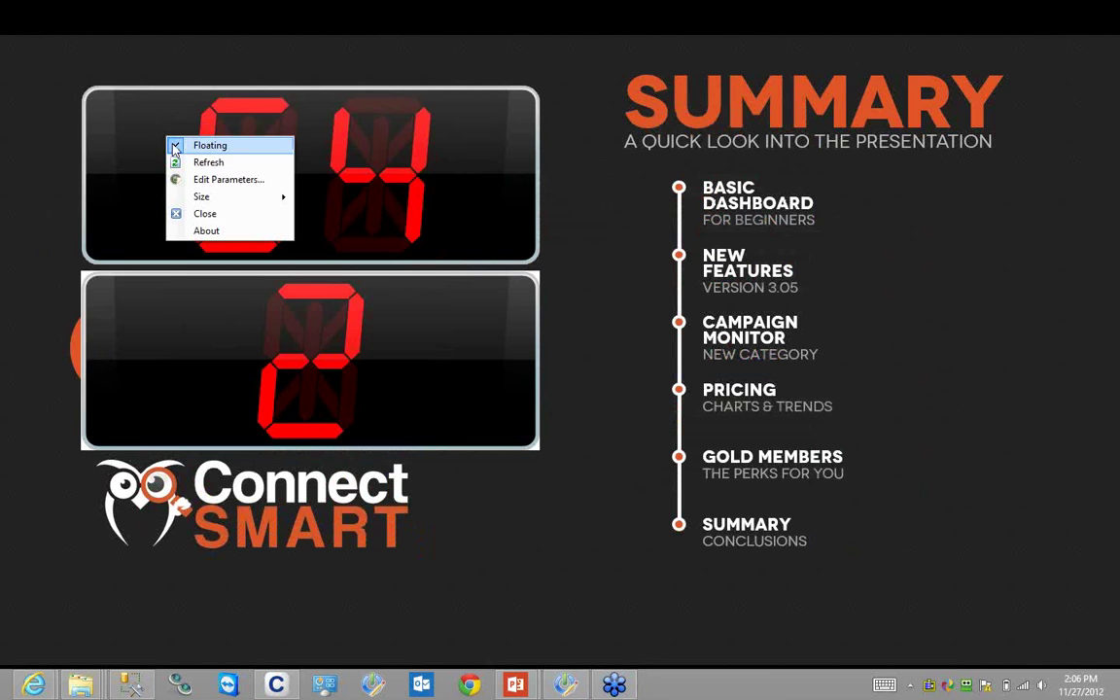
left_click(205, 214)
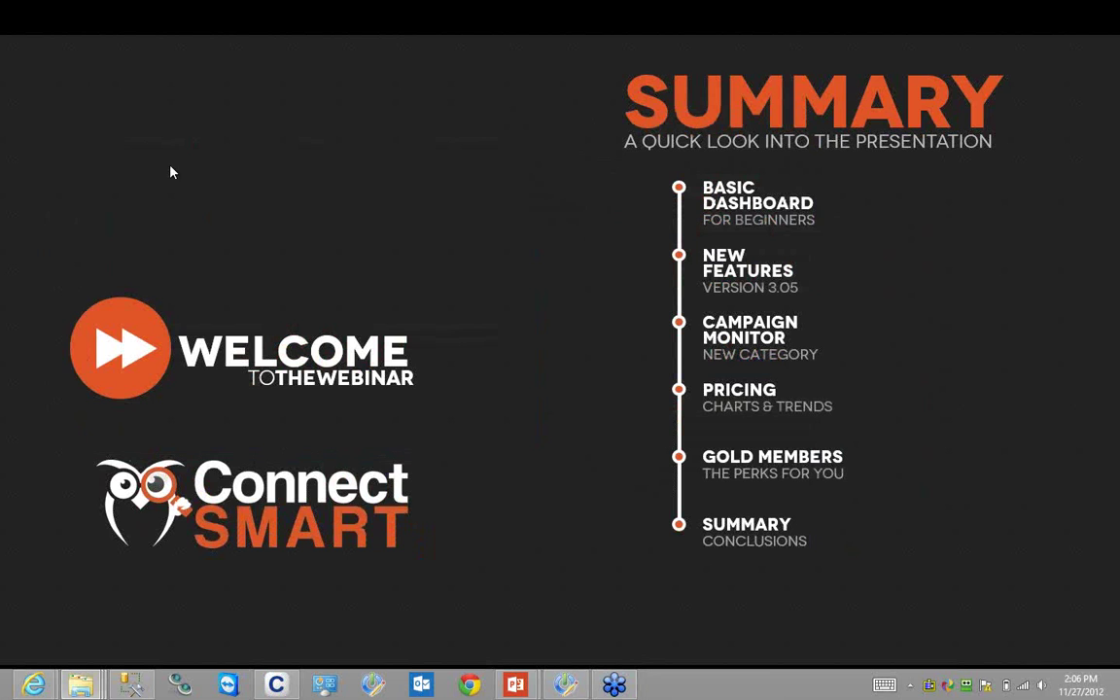
left_click(564, 685)
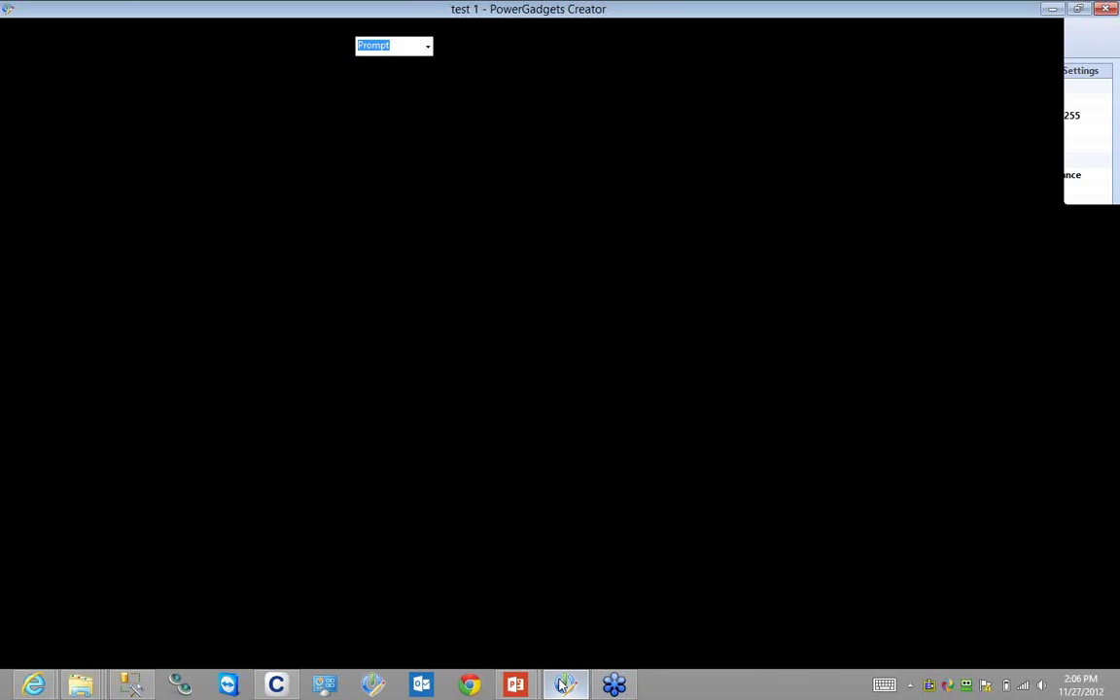
left_click(379, 220)
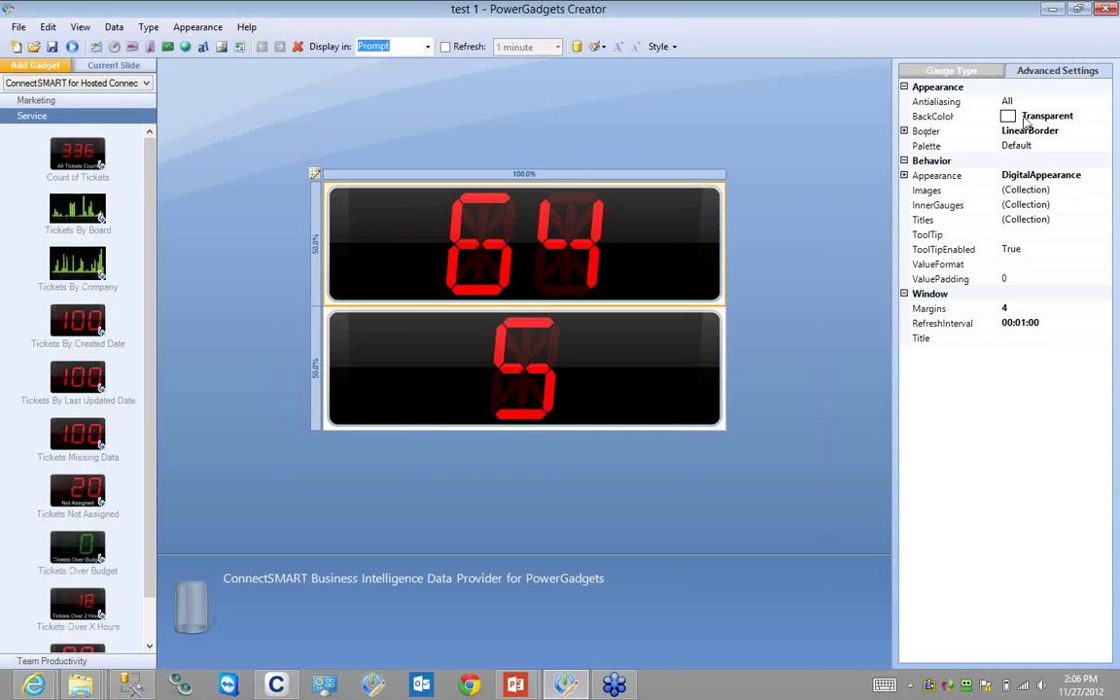
- Set the upper gauge's border style to LinearBorder16
left_click(904, 131)
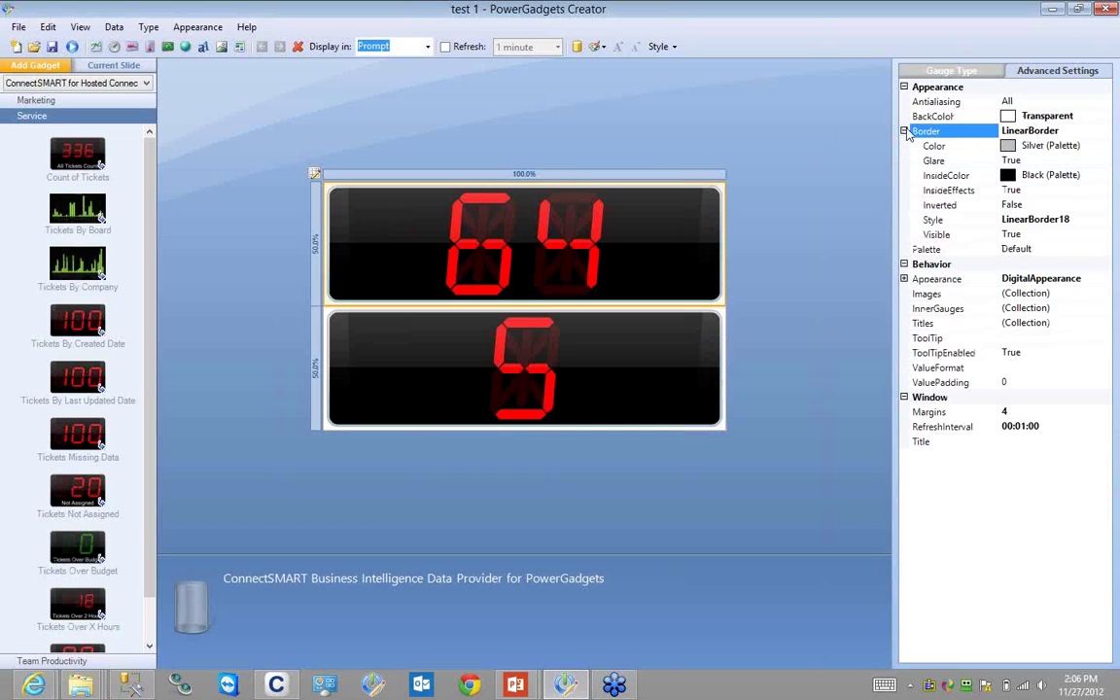
left_click(1071, 221)
key("BackSpace")
type("6")
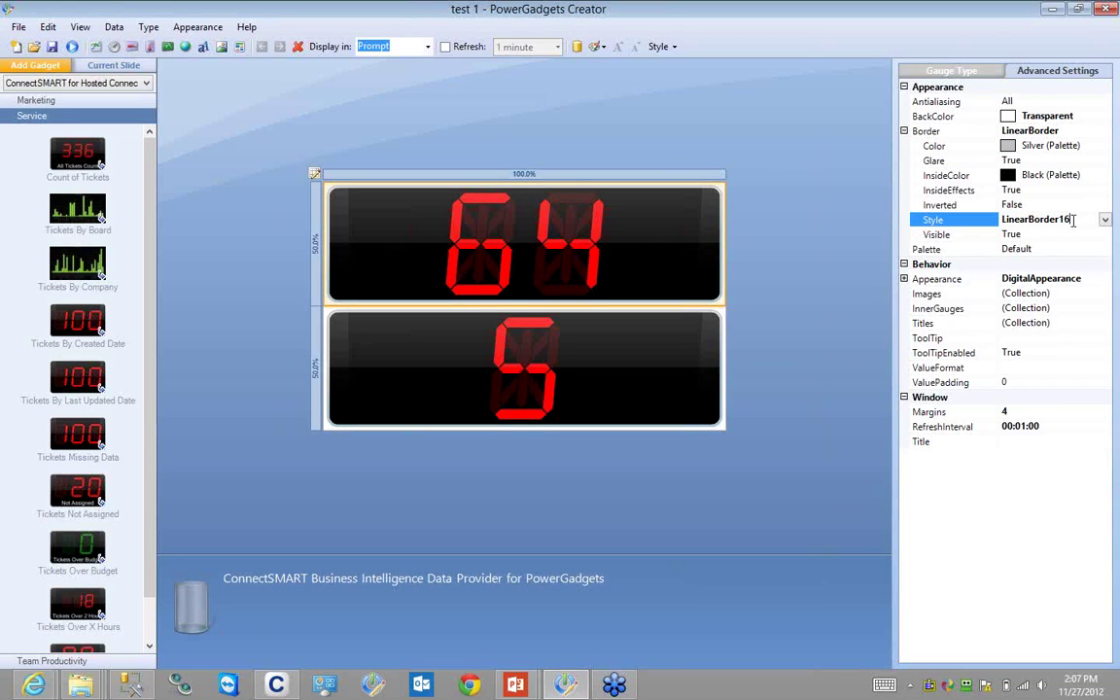
left_click(1104, 219)
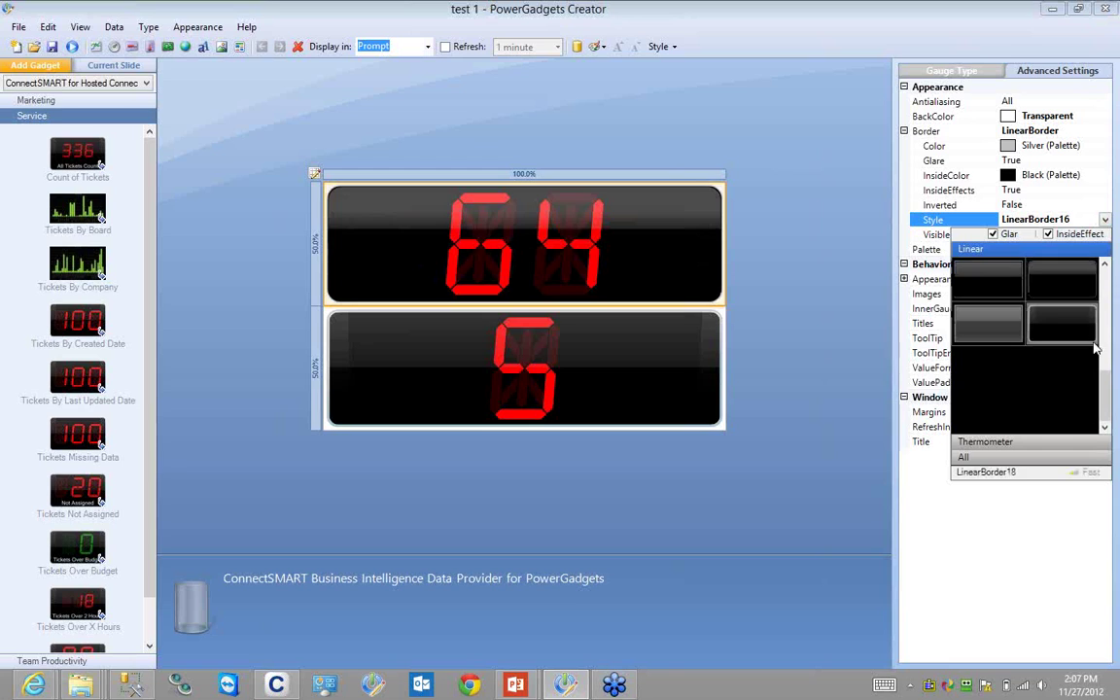
left_click(933, 222)
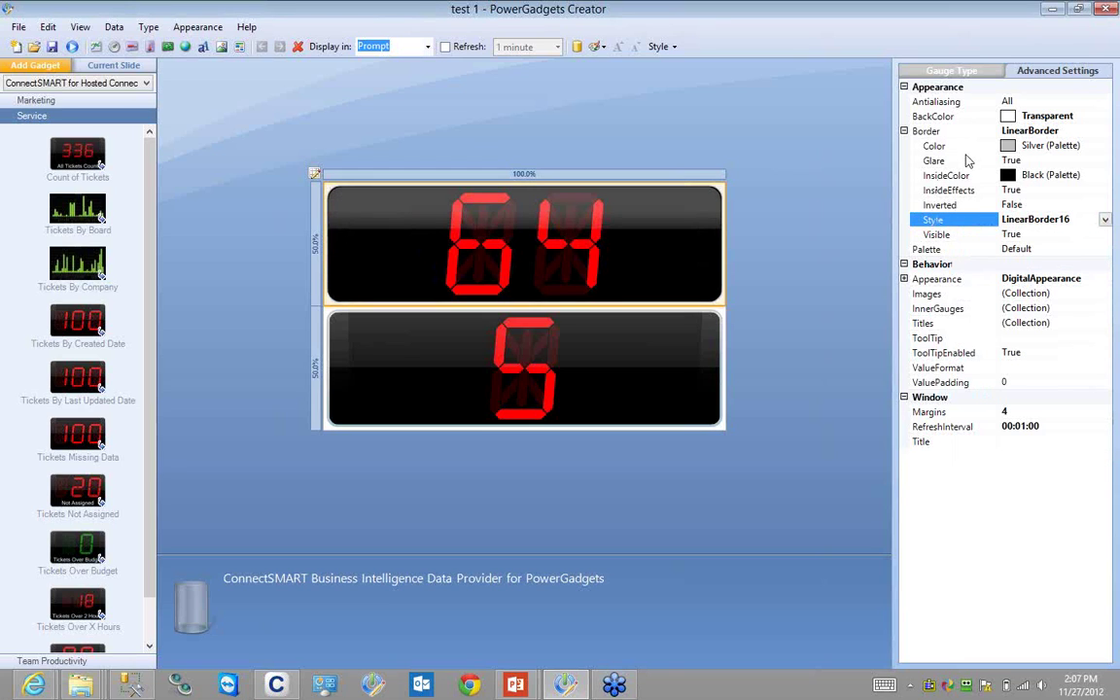
- Set the lower gauge's background color to Transparent
left_click(661, 332)
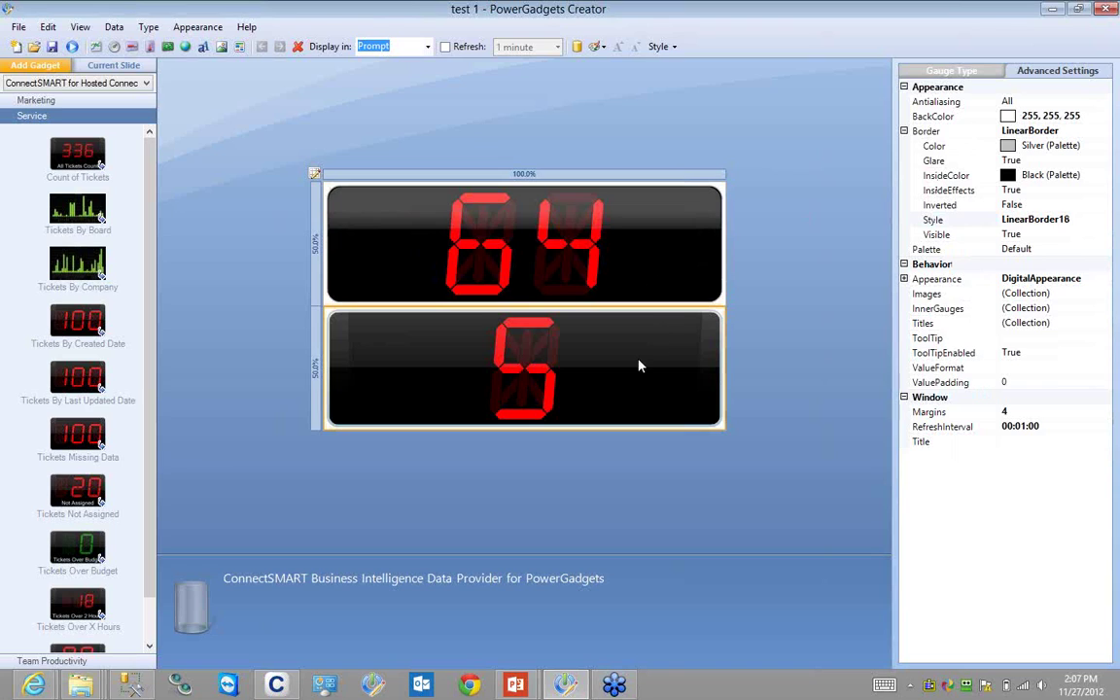
left_click(1066, 116)
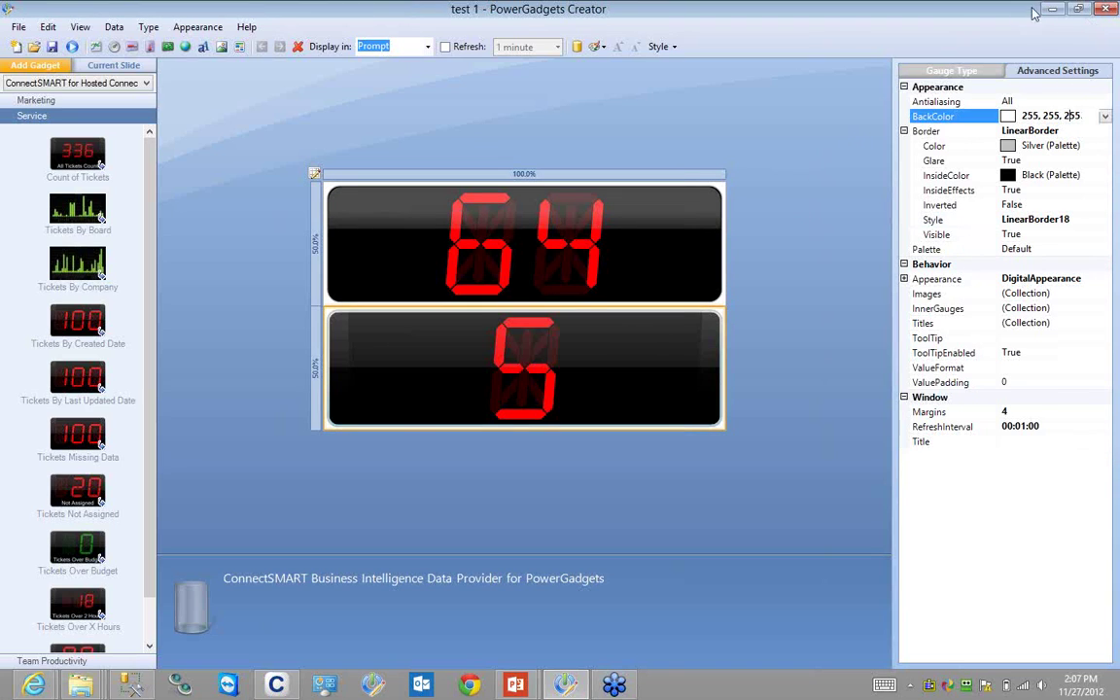
left_click(1107, 115)
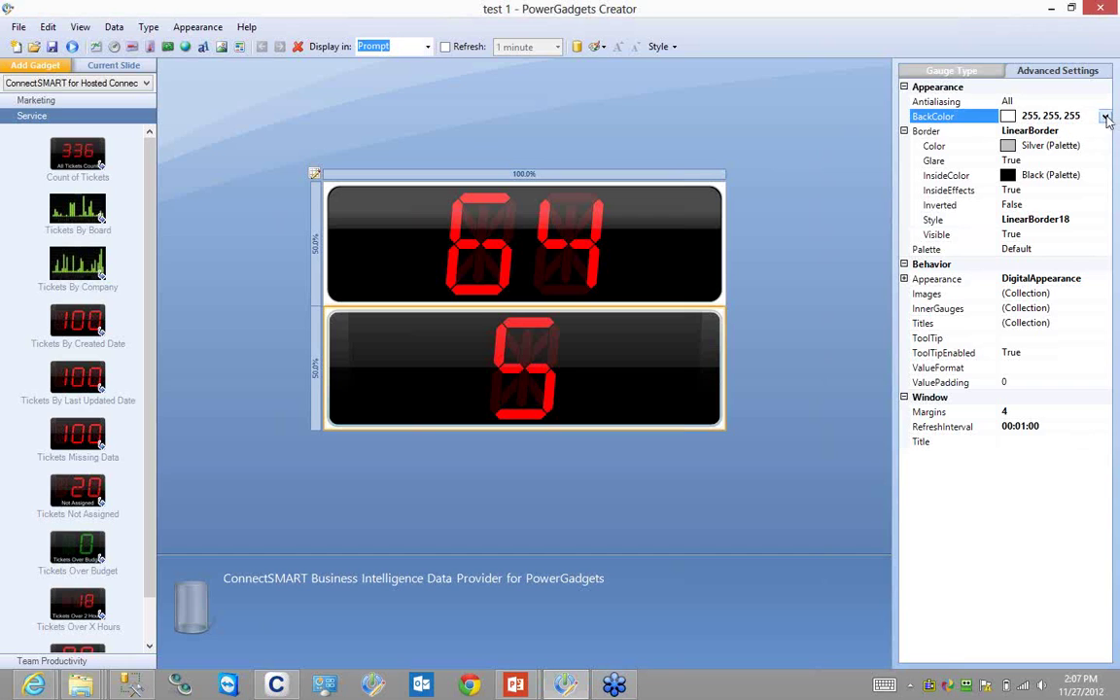
left_click(1106, 116)
left_click(1011, 134)
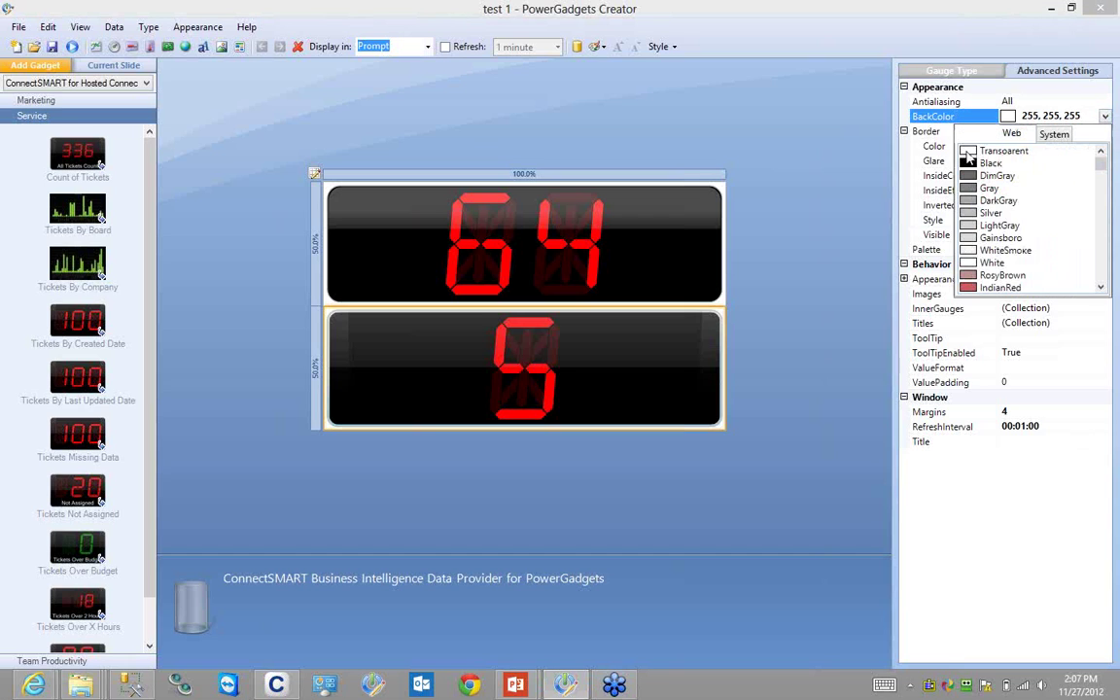
left_click(1011, 151)
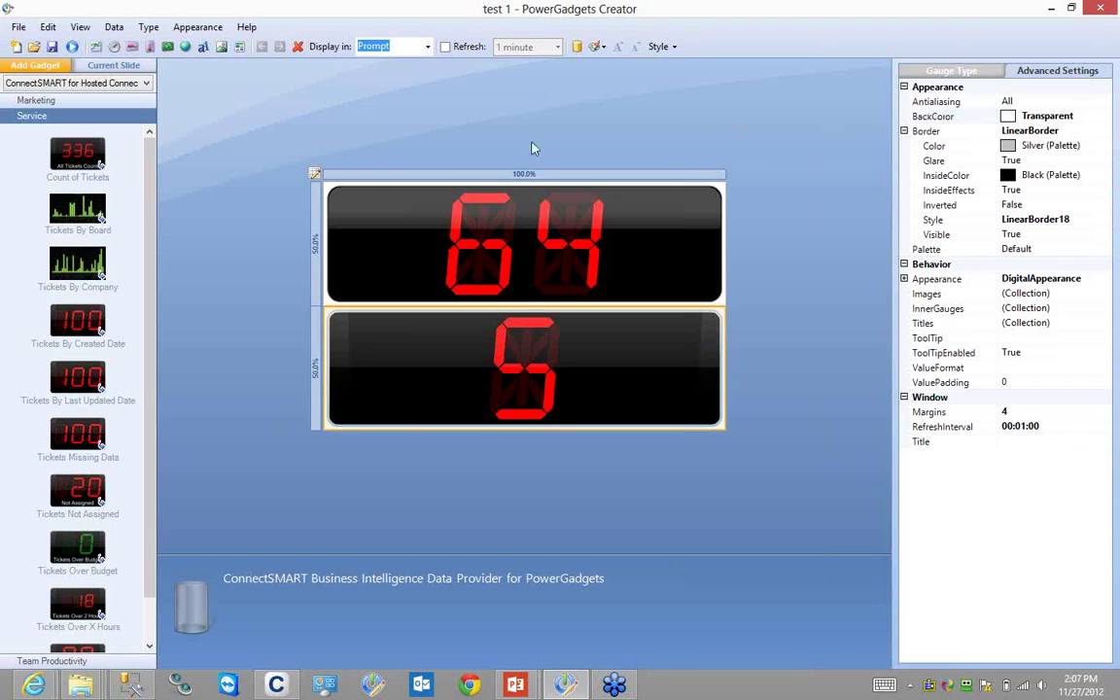
- Try the LinearBorder17 border style on the lower gauge
left_click(1072, 218)
scroll(1072, 218, "up", 1)
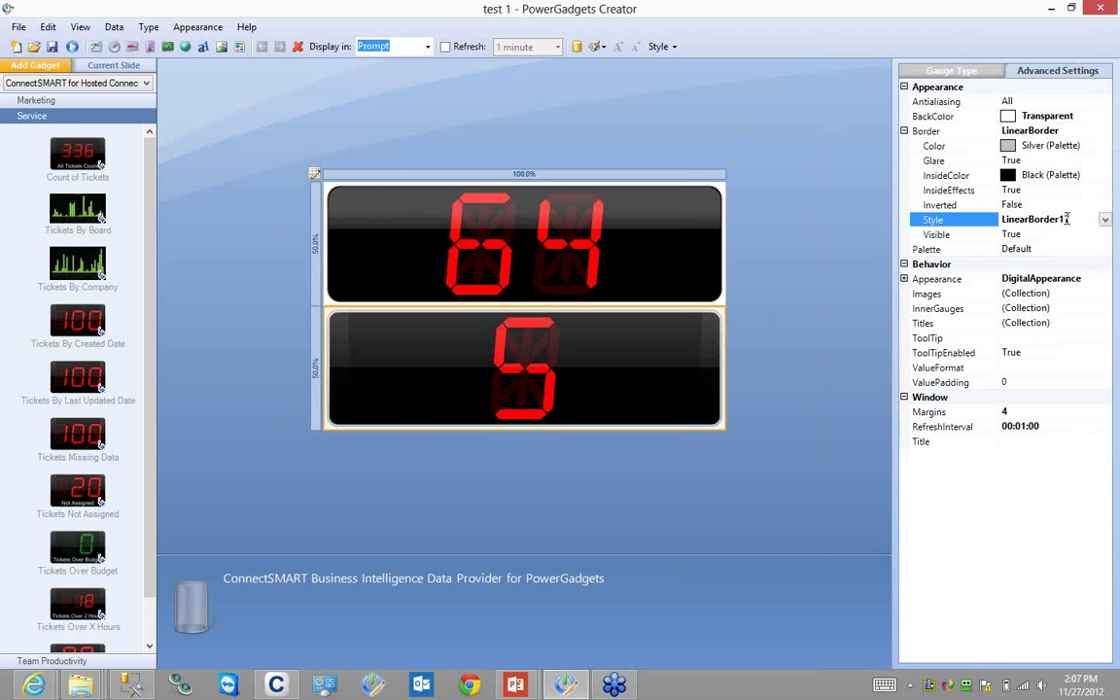
key("Return")
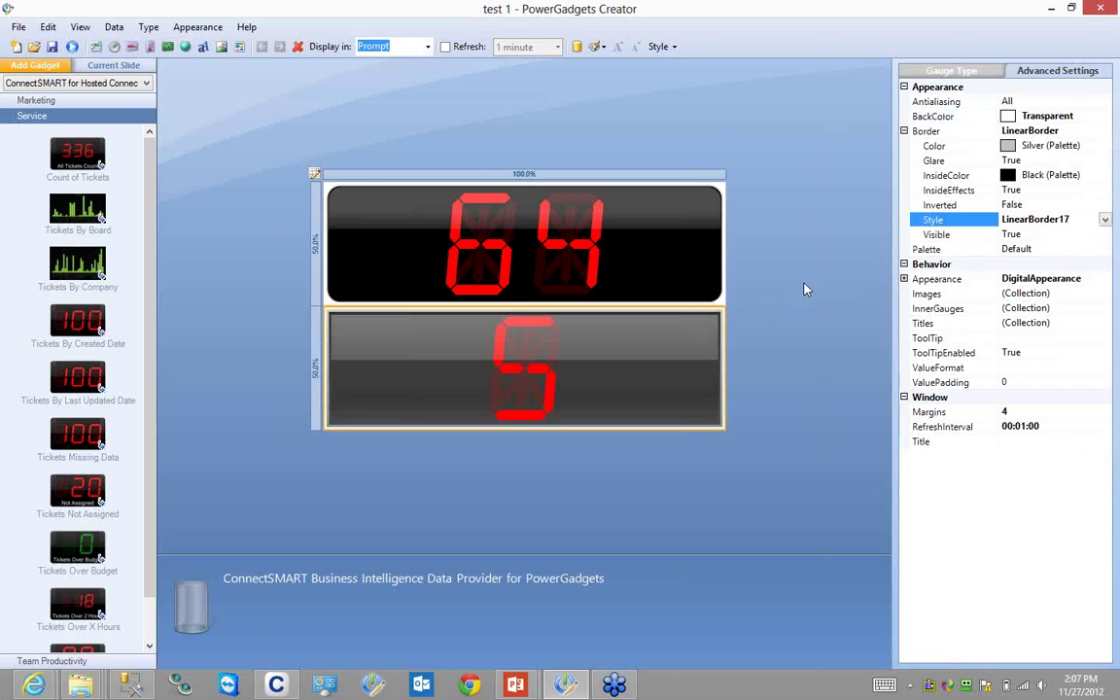
- Set the lower gauge's border style to LinearBorder16 so it matches the upper gauge
left_click(1077, 219)
key("BackSpace")
type("6")
key("Return")
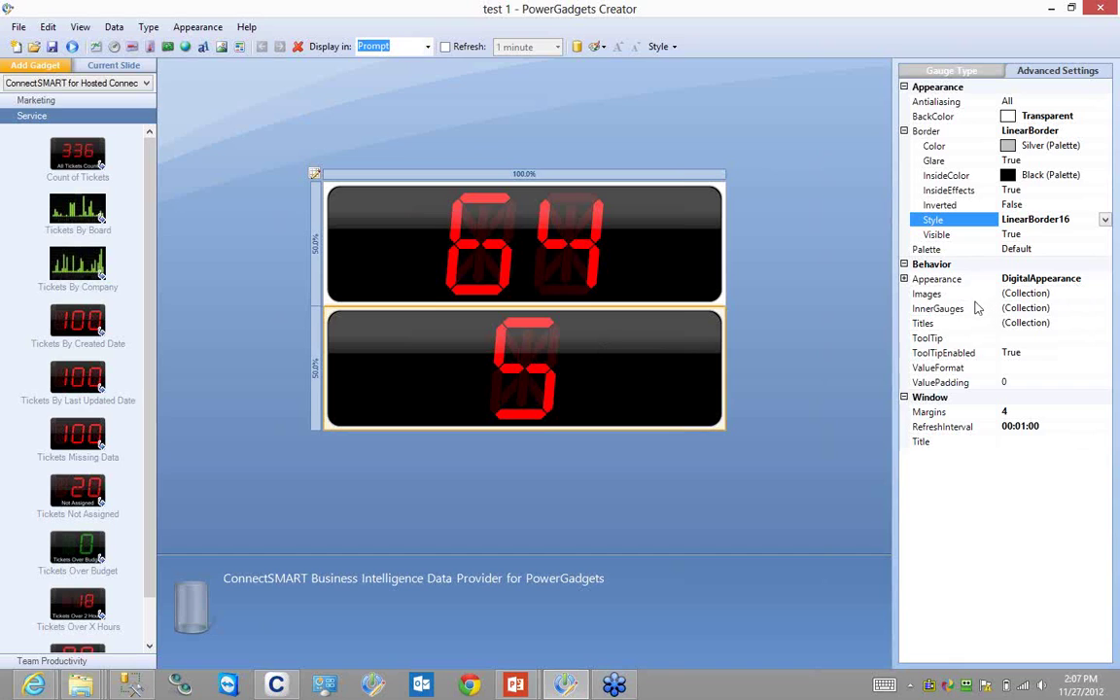
- Add a bitmap image to the lower gauge's Images collection and open its picture for editing
left_click(1076, 291)
left_click(1106, 295)
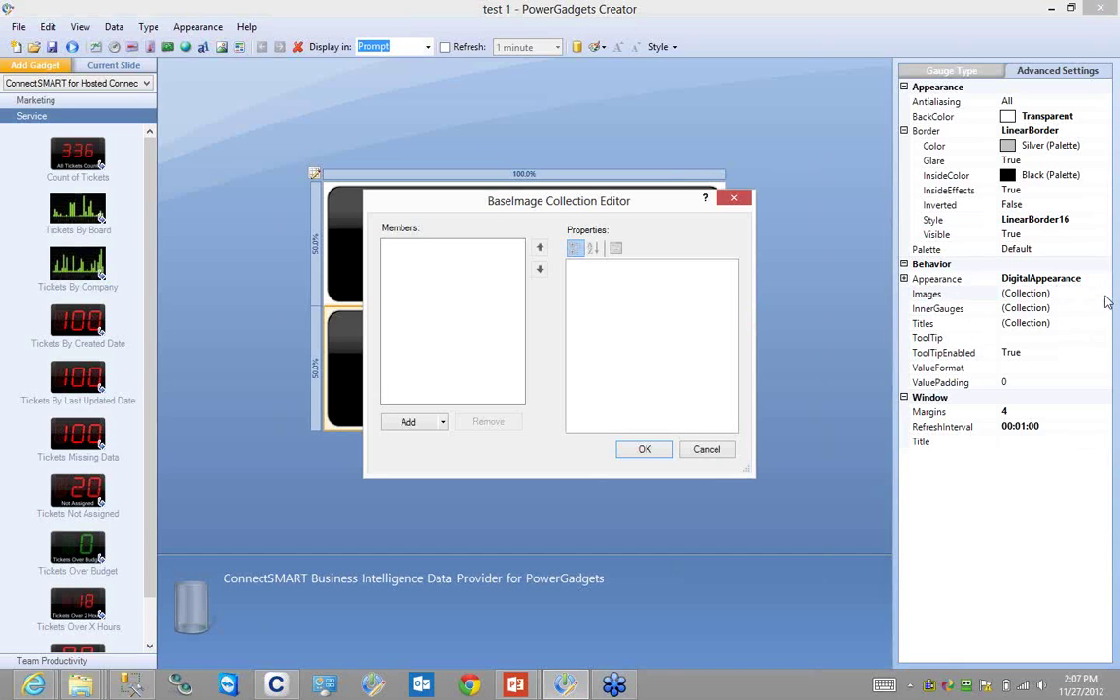
left_click(412, 425)
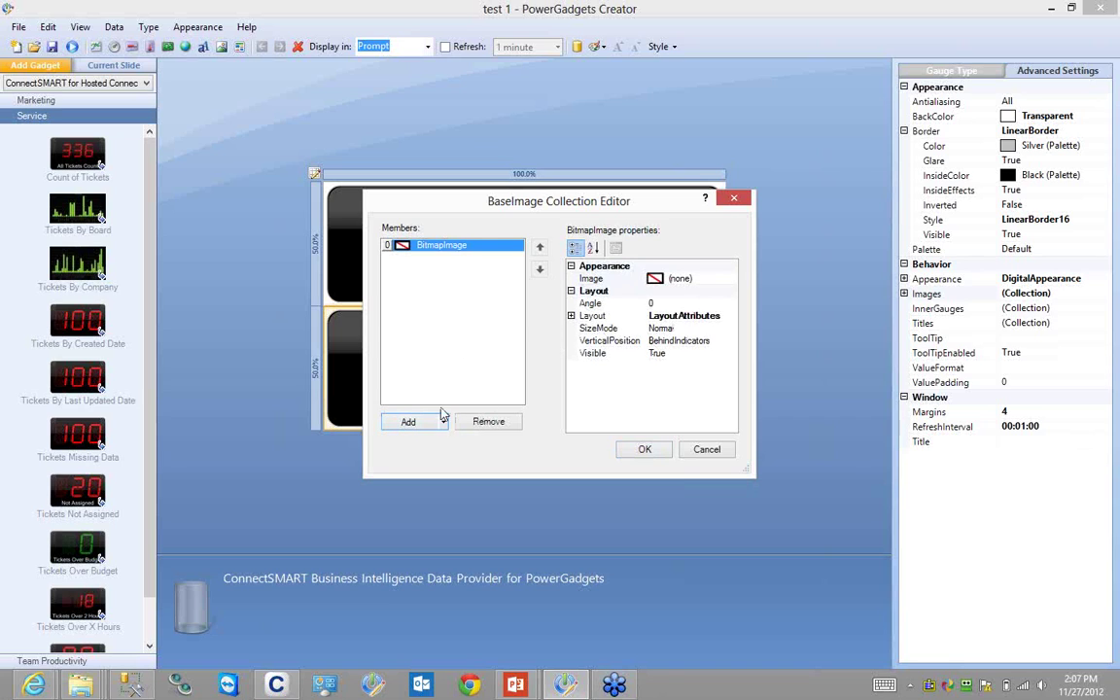
left_click(668, 281)
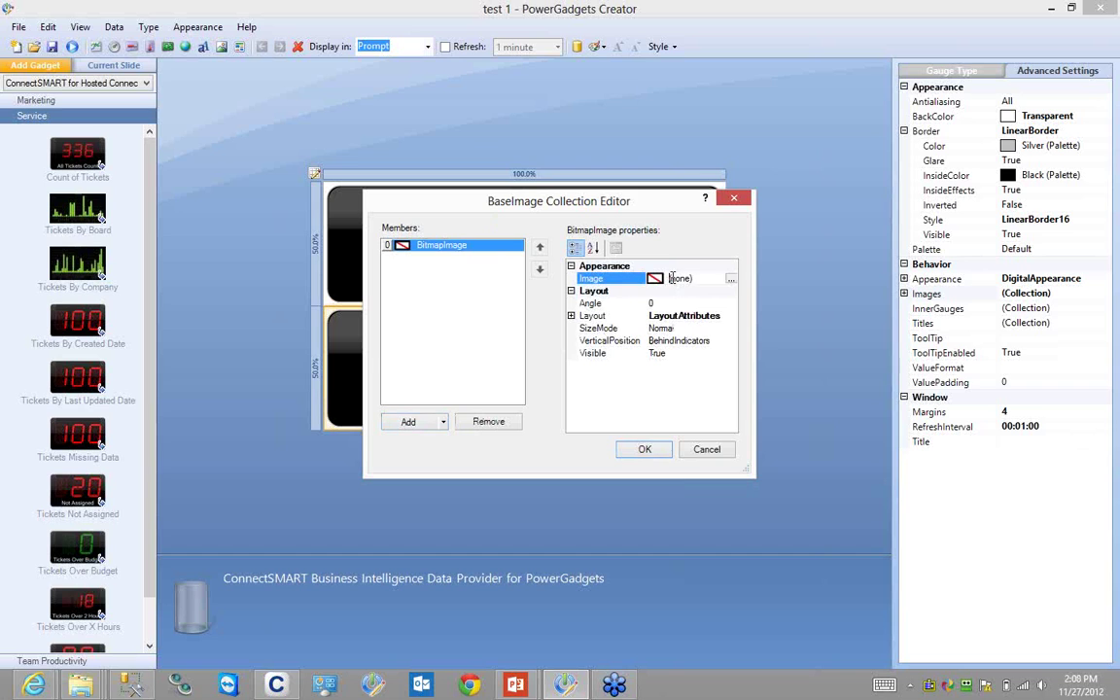
left_click(730, 280)
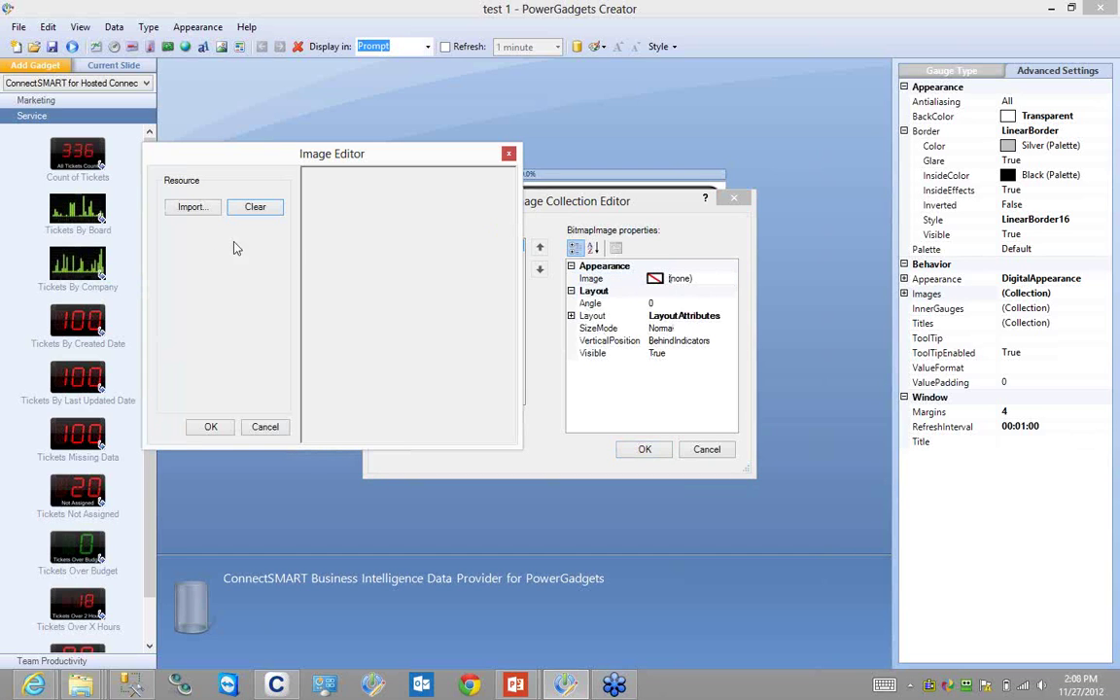
- Import cwhosted.gif from the icons folder under Pictures, Client Photos as the bitmap's picture
left_click(192, 206)
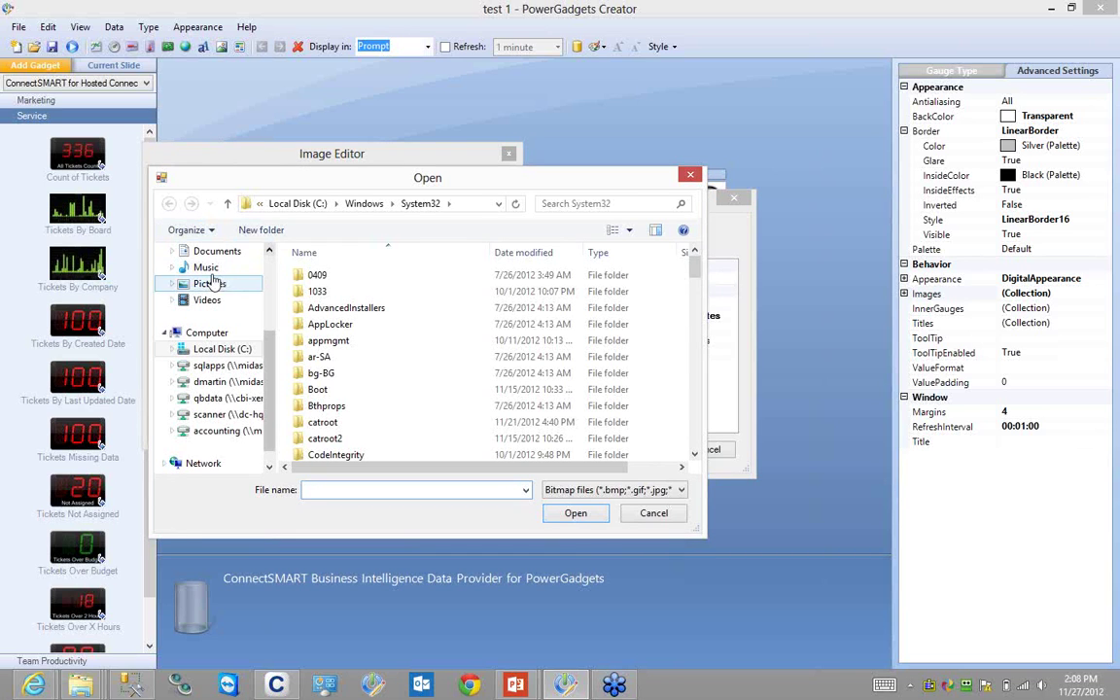
left_click(206, 283)
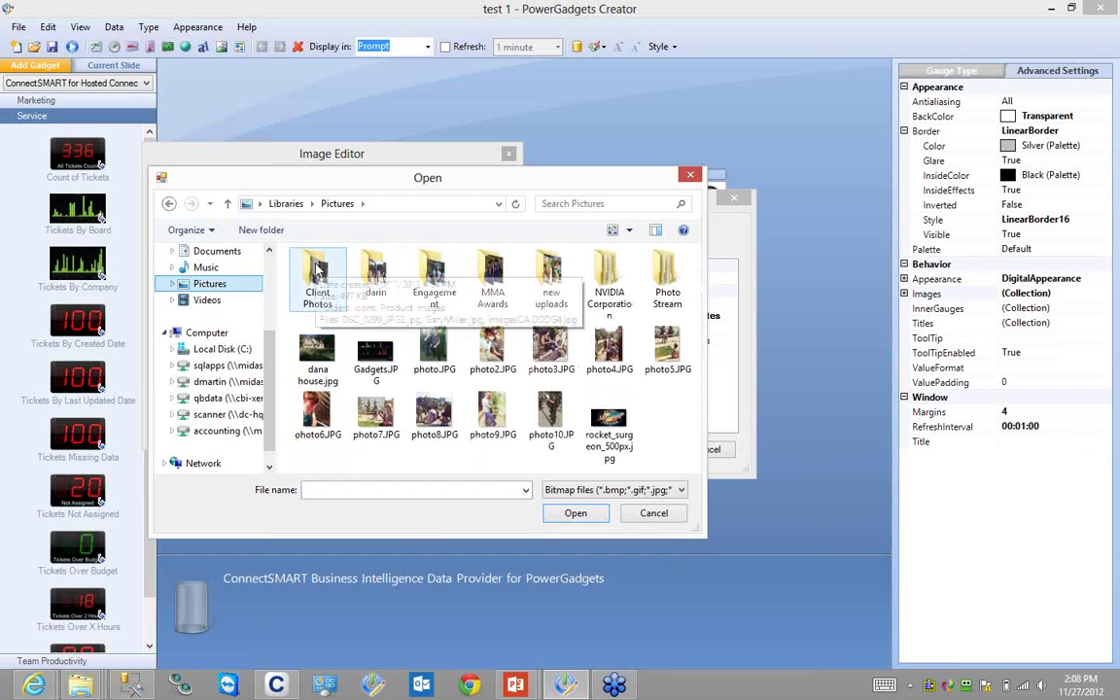
double_click(317, 269)
double_click(316, 268)
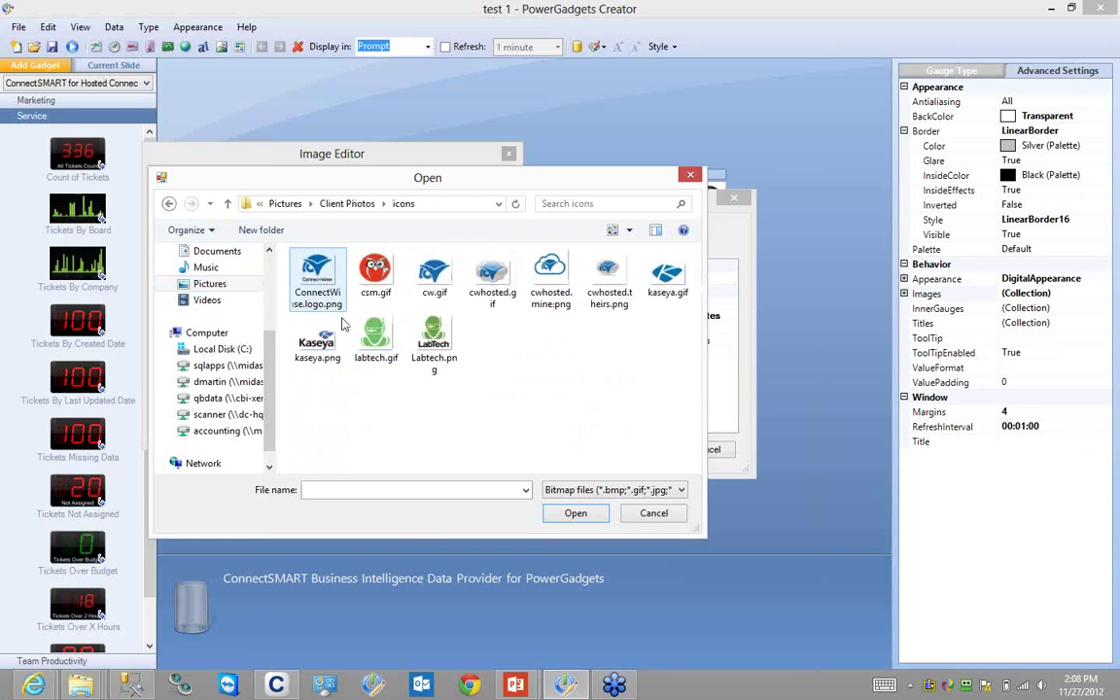
left_click(489, 277)
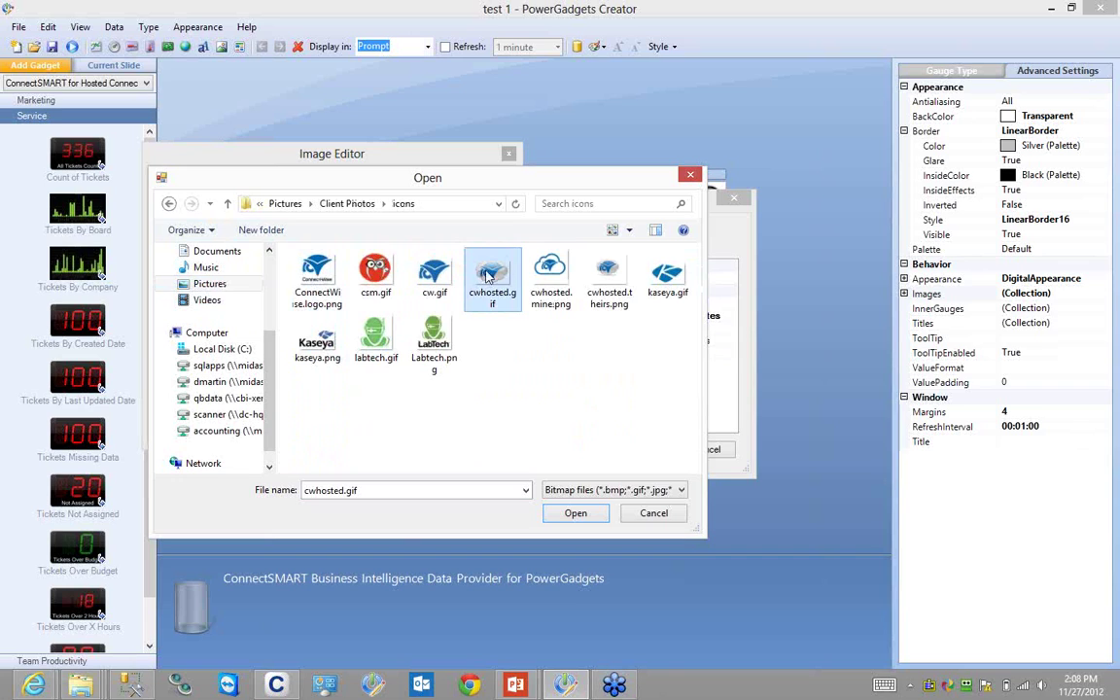
key("Right")
double_click(496, 282)
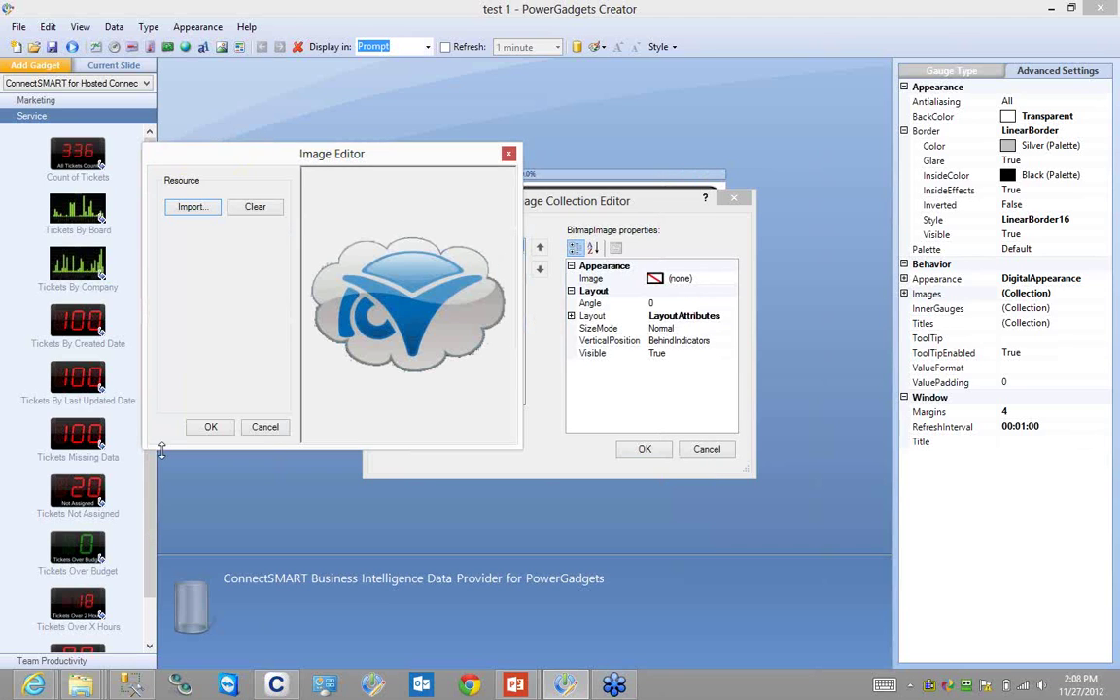
left_click(210, 425)
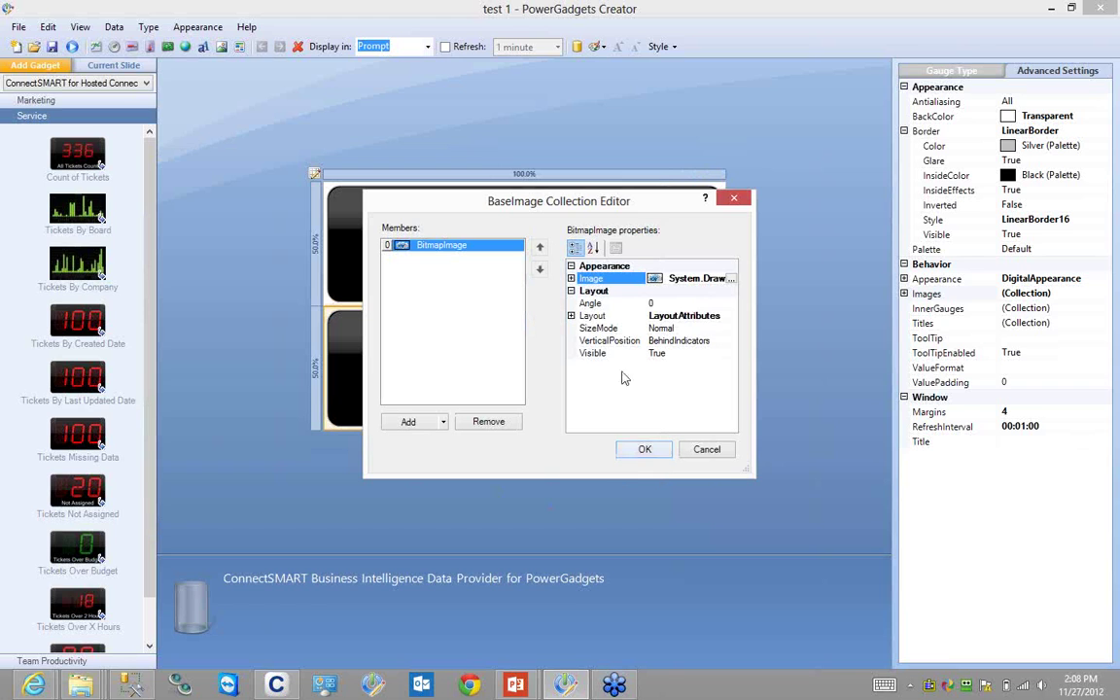
- Move the collection editor clear of the lower gauge and set the bitmap's size mode to Custom
left_click_drag(580, 204, 786, 111)
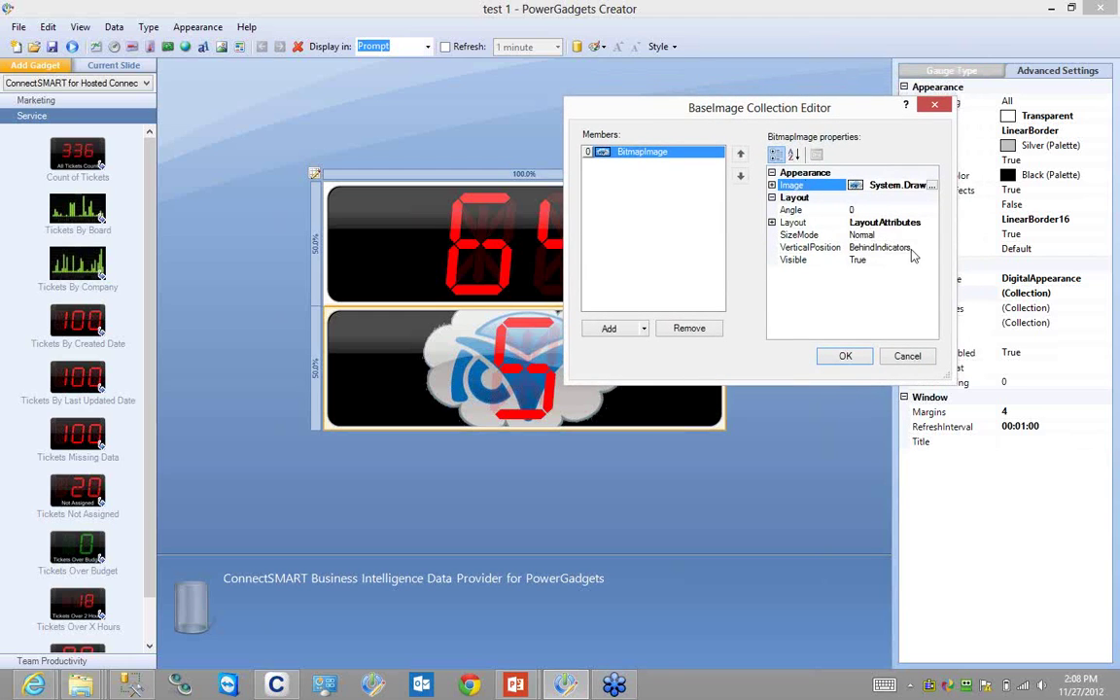
left_click(899, 235)
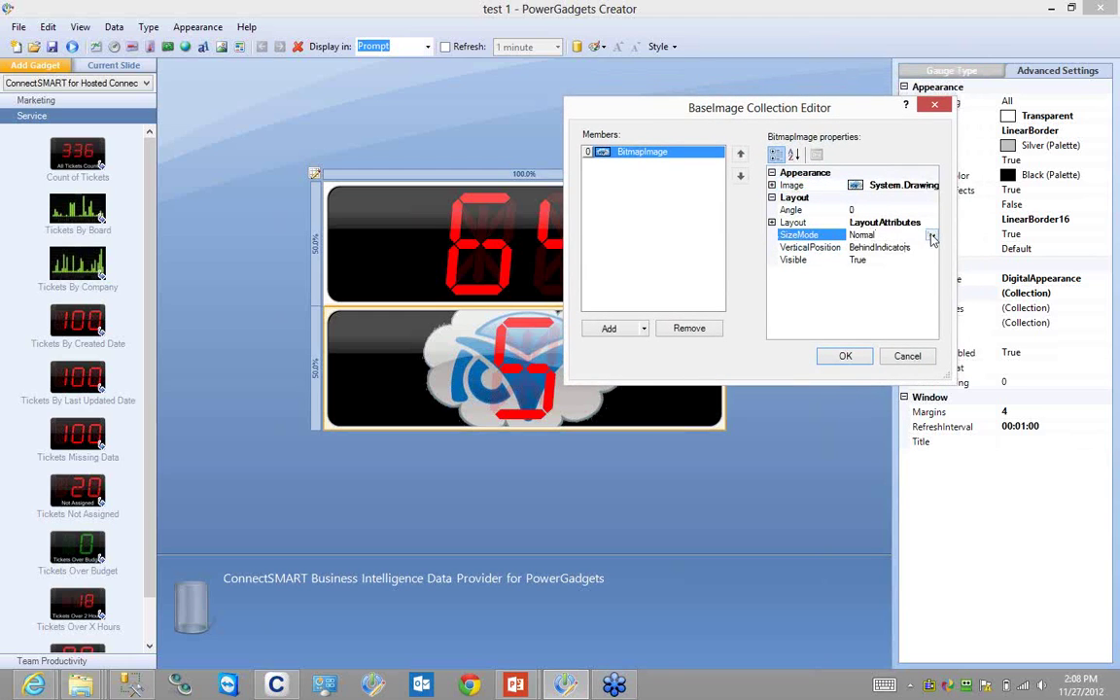
left_click(930, 235)
left_click(869, 274)
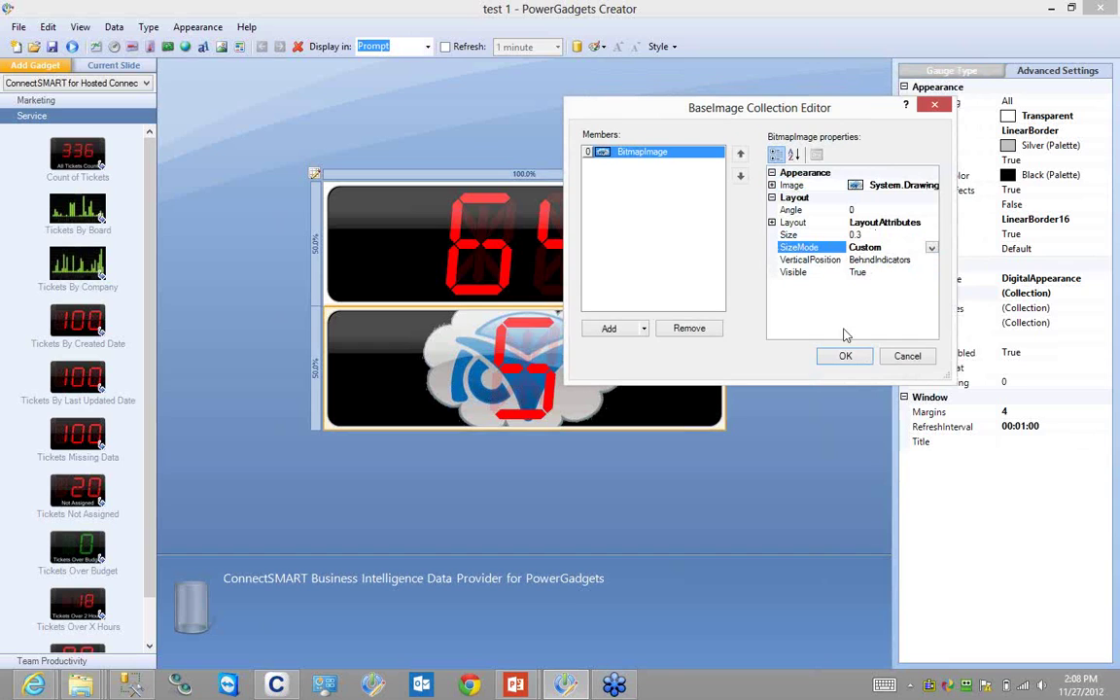
- Align the logo image to the middle right of the lower gauge and apply the image collection changes
left_click(771, 222)
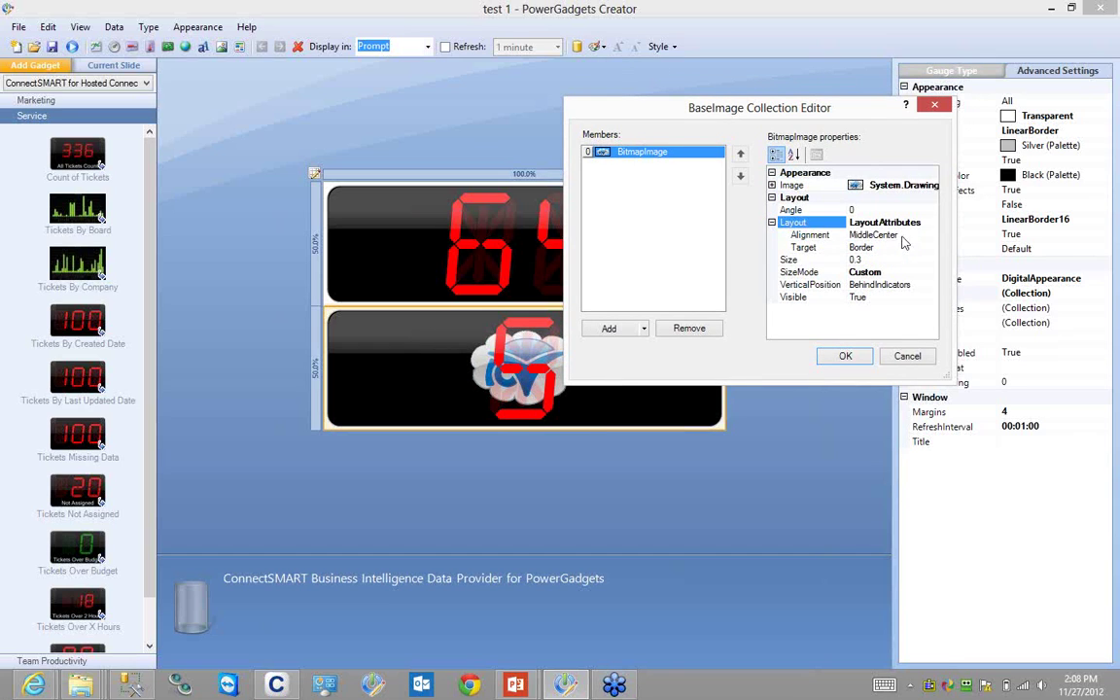
left_click(811, 234)
left_click(930, 235)
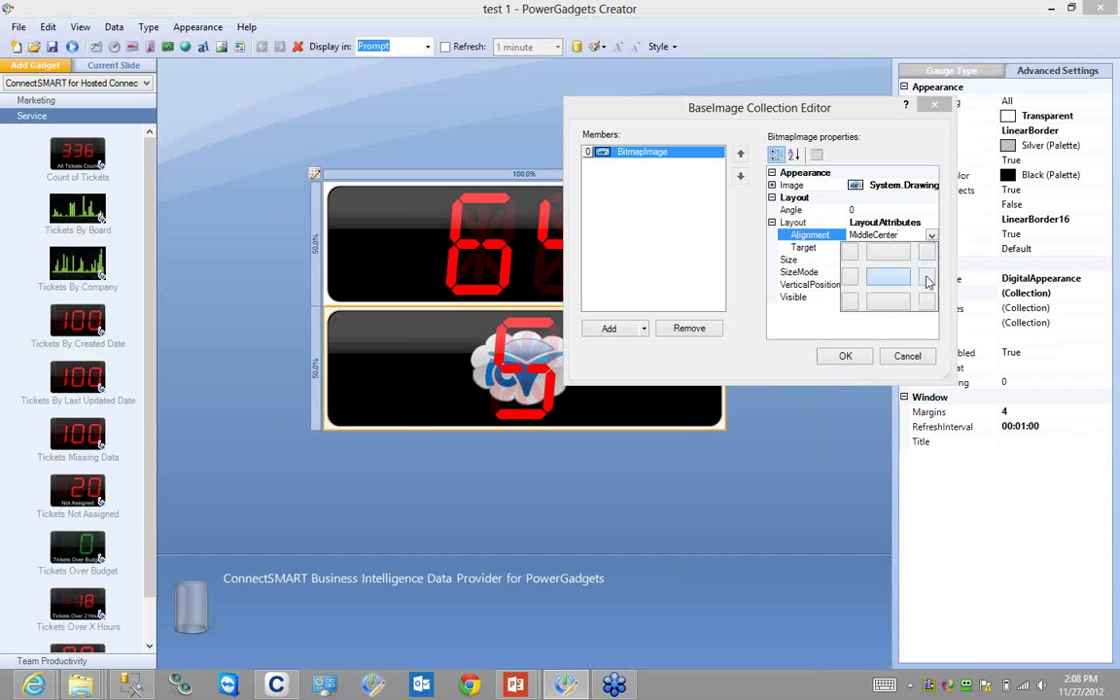
left_click(926, 276)
left_click(845, 356)
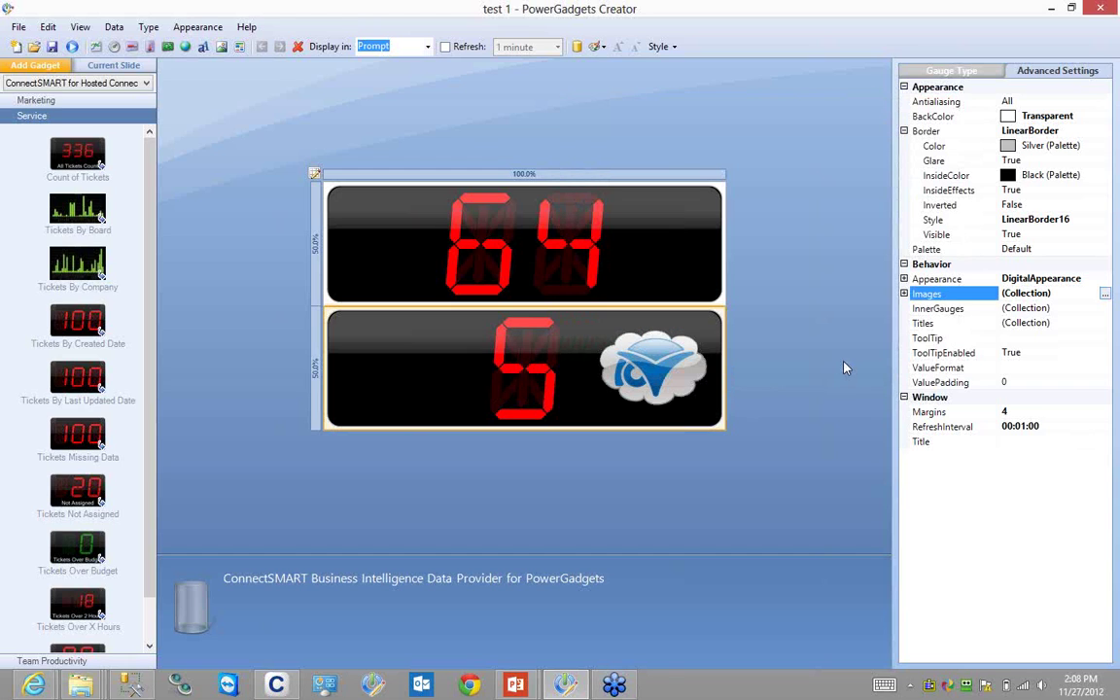
- Save the gadget over the existing test 1.pgf in the test gadg folder and minimize the editor
left_click(18, 26)
left_click(52, 90)
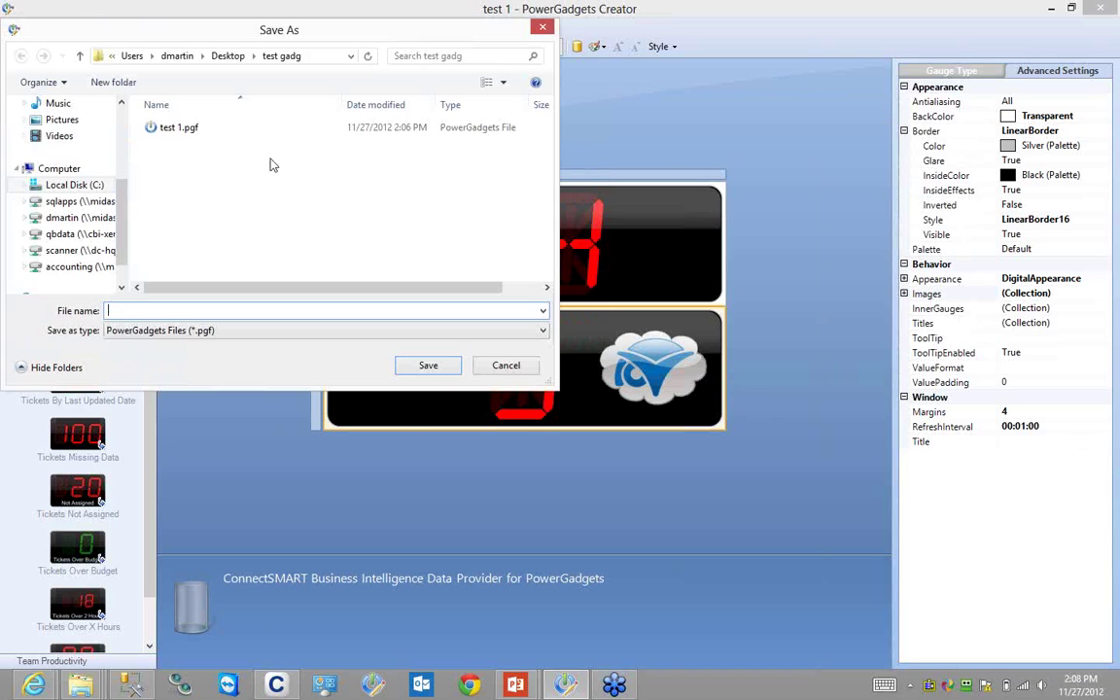
double_click(163, 130)
left_click(605, 345)
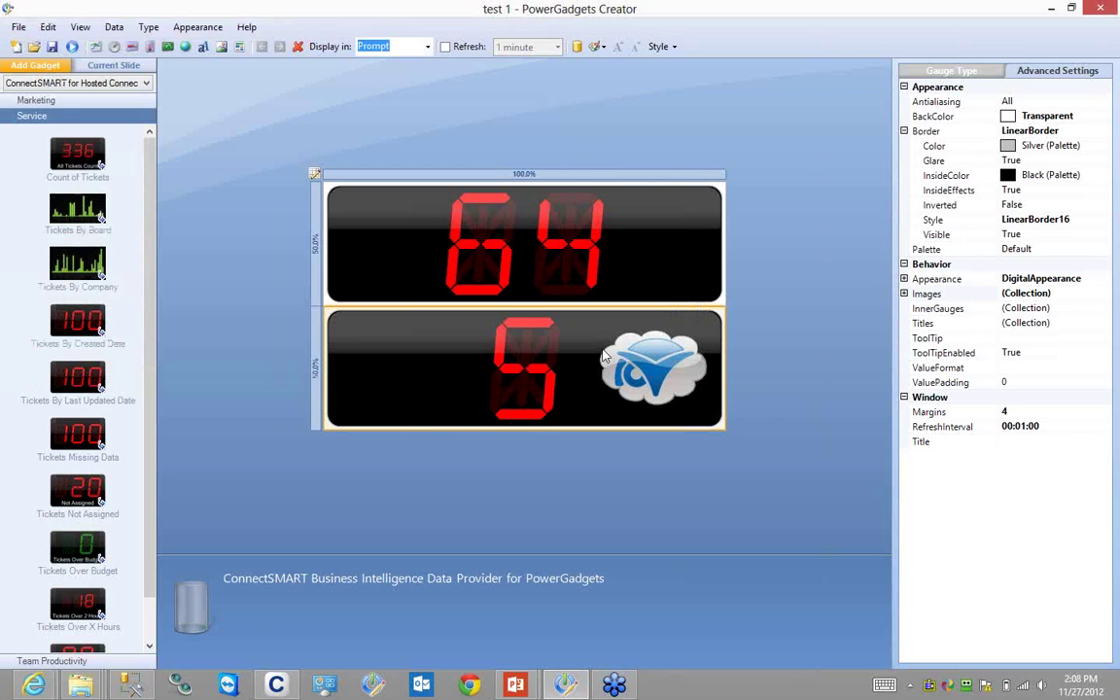
left_click(1051, 6)
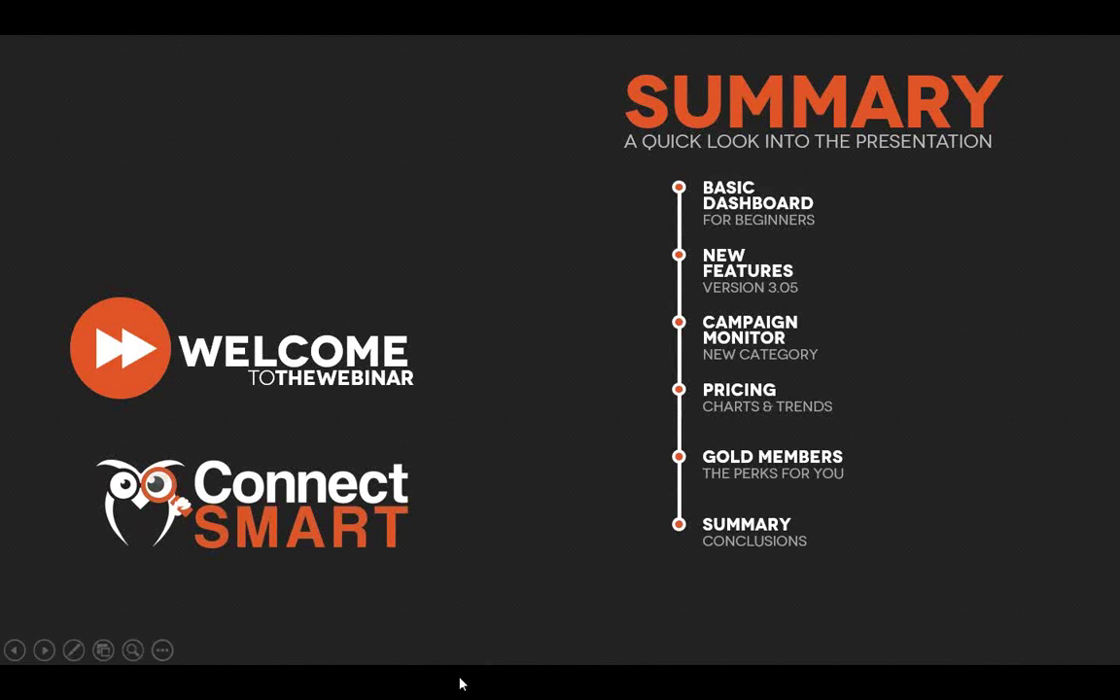
- Exit the slide show, minimize PowerPoint, and run test 1.pgf from the test gadg folder
key("Escape")
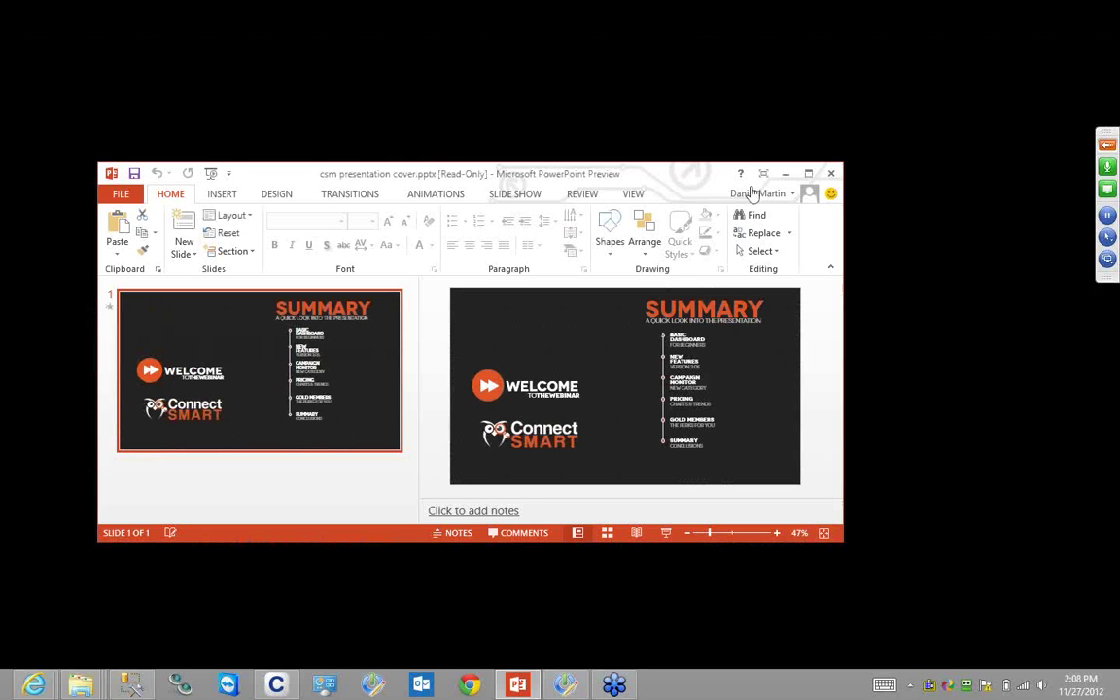
left_click(777, 169)
mouse_move(81, 684)
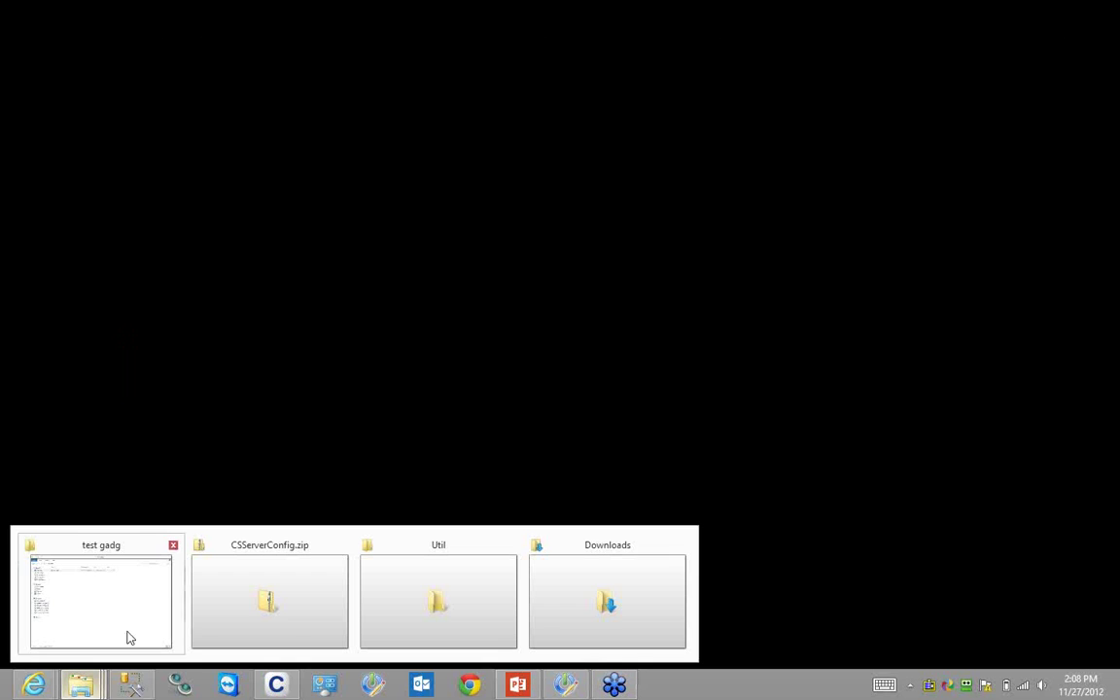
left_click(130, 603)
double_click(180, 130)
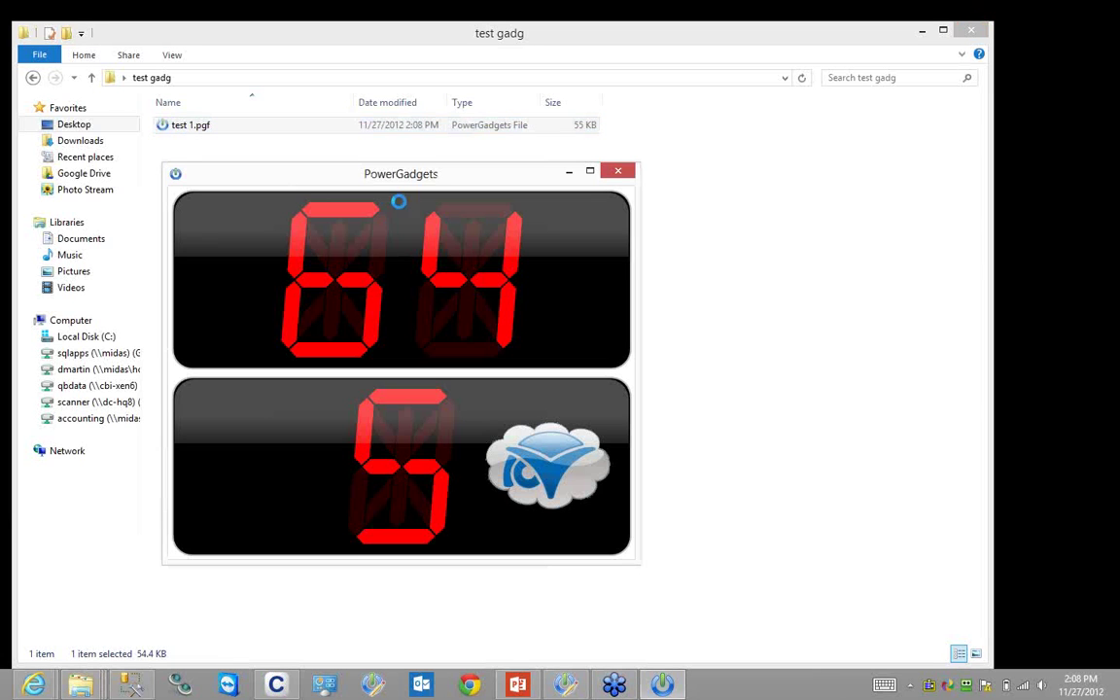
- Make the running gadget float, minimize the folder window, and place the gadget in the desktop's upper right area
right_click(534, 224)
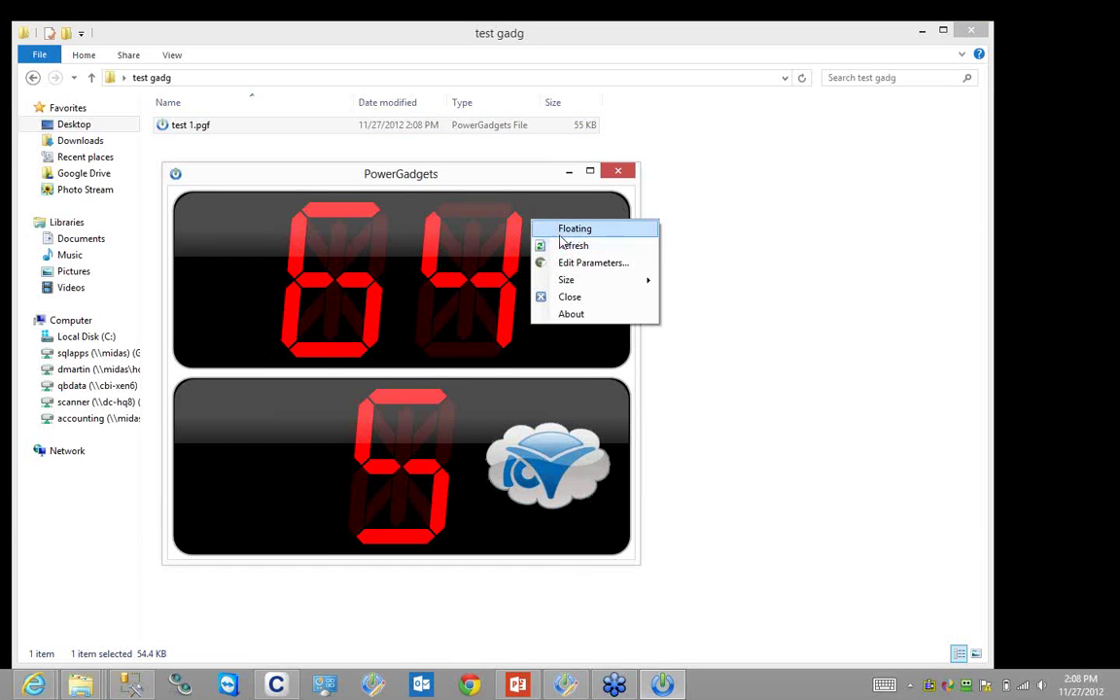
left_click(540, 229)
left_click_drag(523, 203, 806, 228)
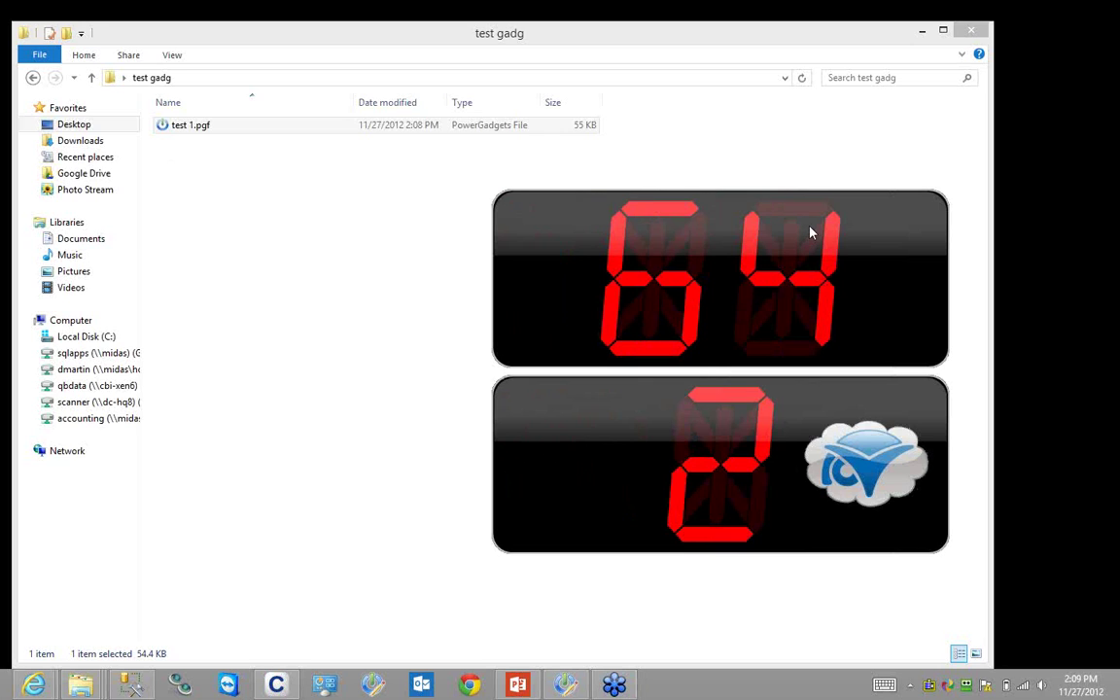
left_click(919, 31)
left_click(921, 32)
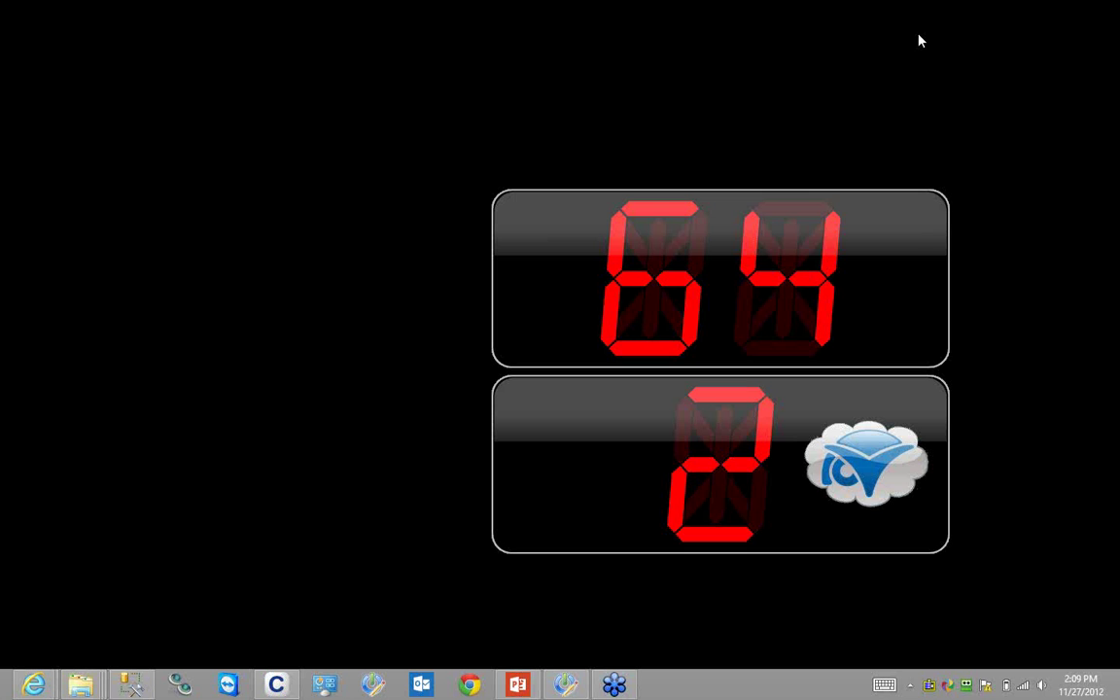
left_click_drag(815, 249, 858, 138)
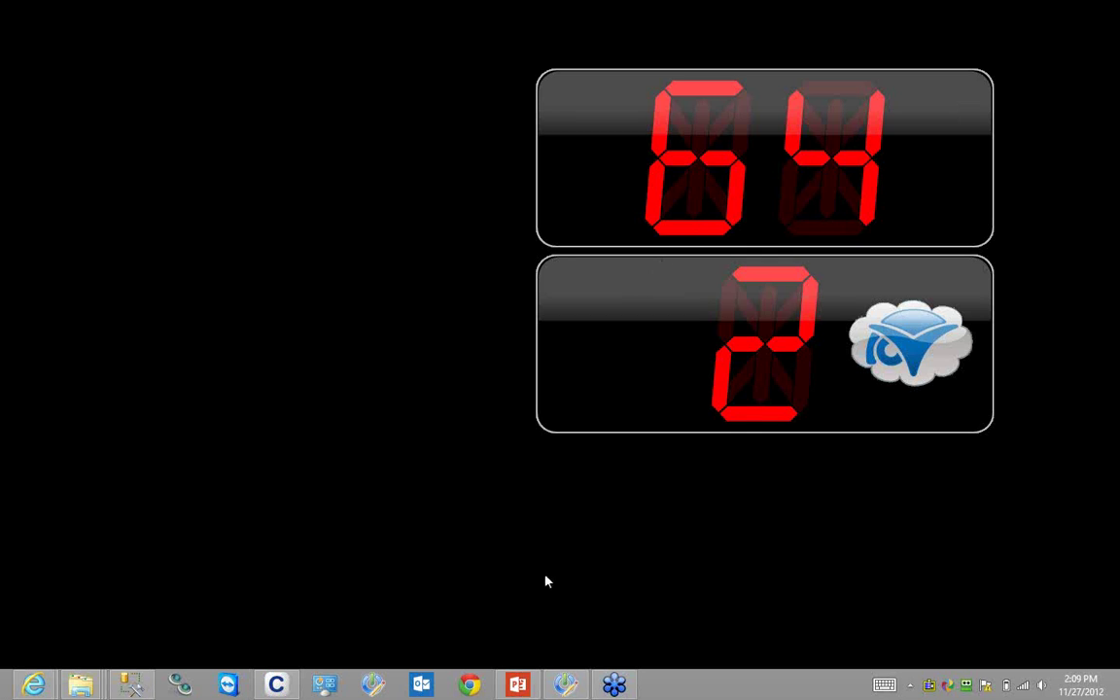
- Return to PowerGadgets Creator, start a new gadget with the Count of Tickets gauge, and open its data parameter settings
mouse_move(566, 685)
left_click(564, 684)
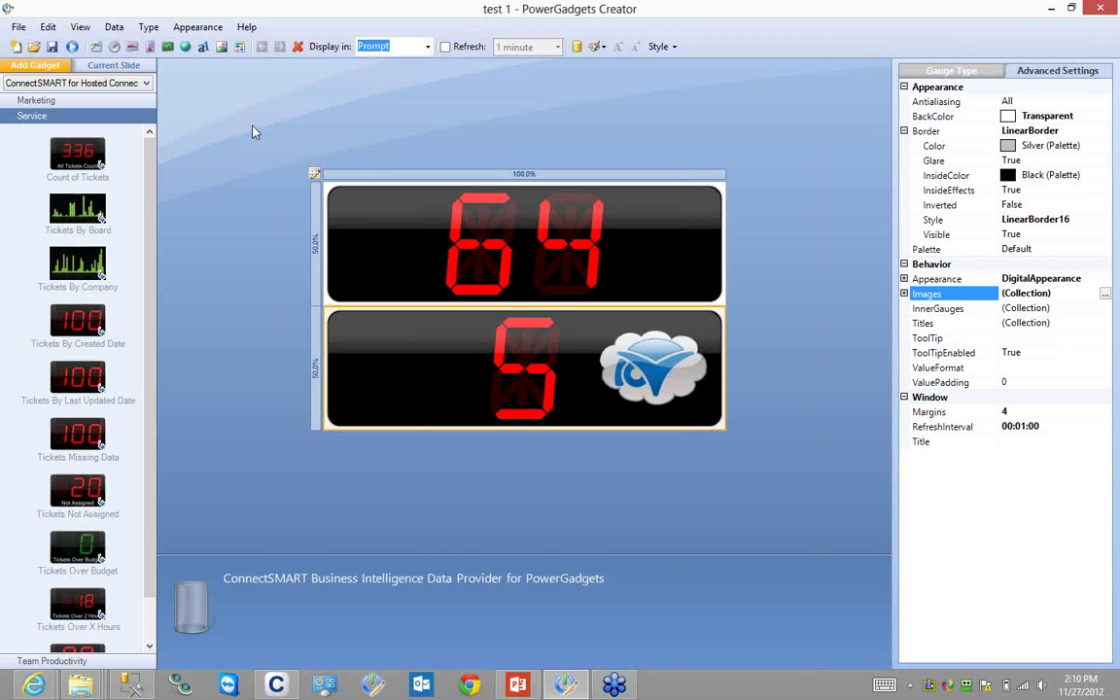
left_click(14, 46)
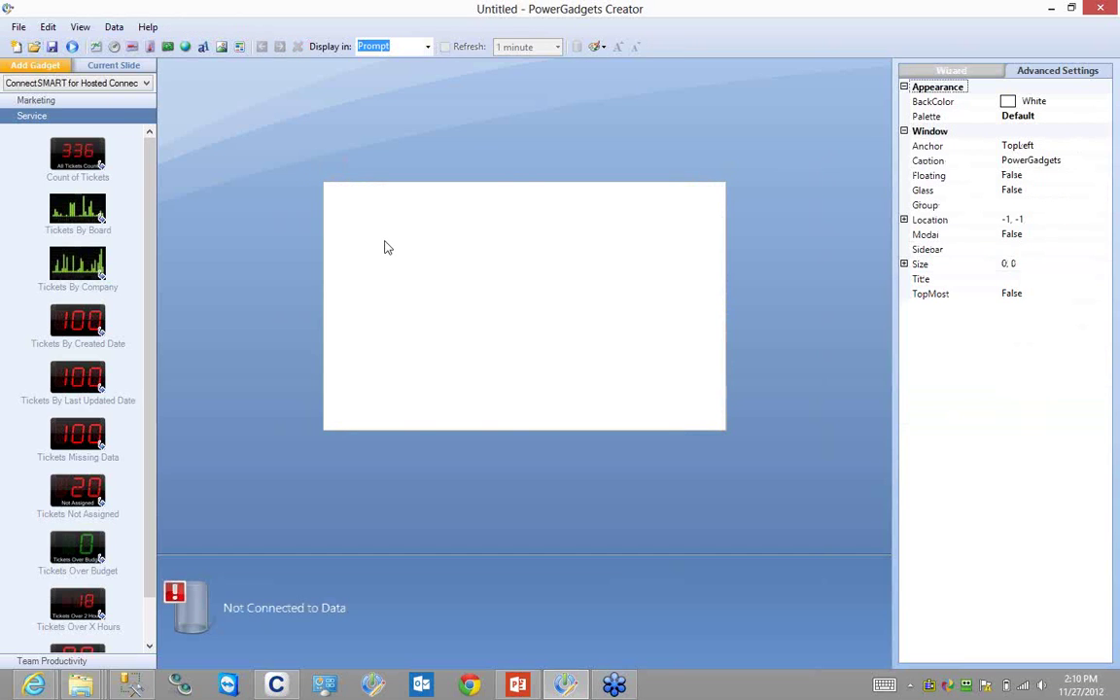
left_click(86, 159)
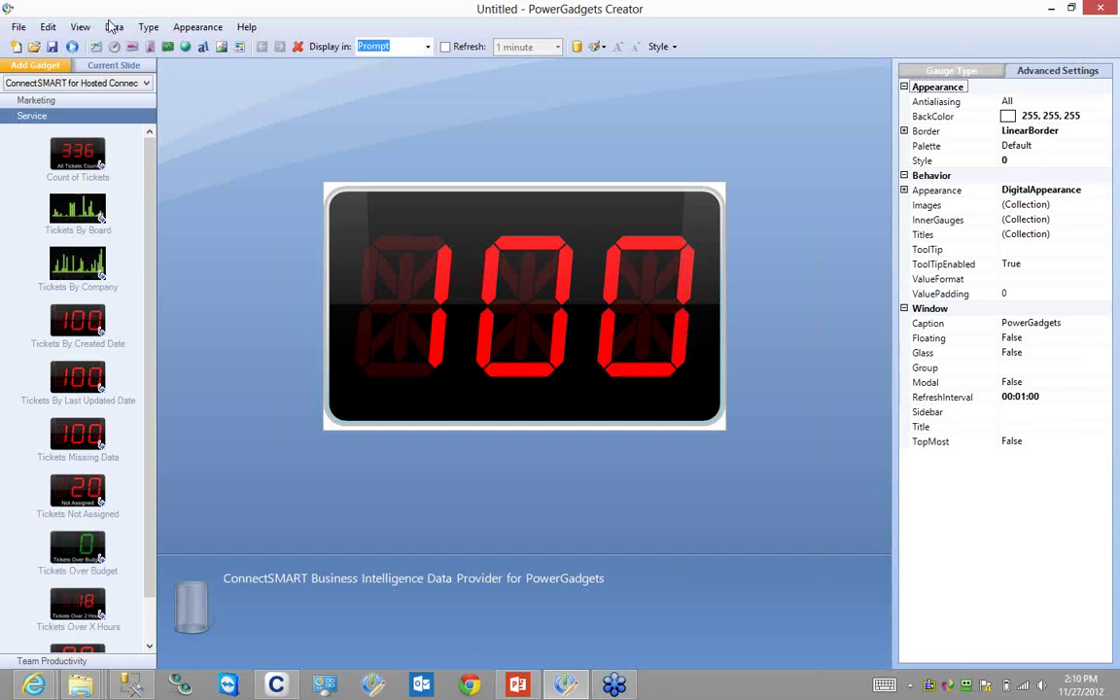
left_click(114, 27)
left_click(146, 60)
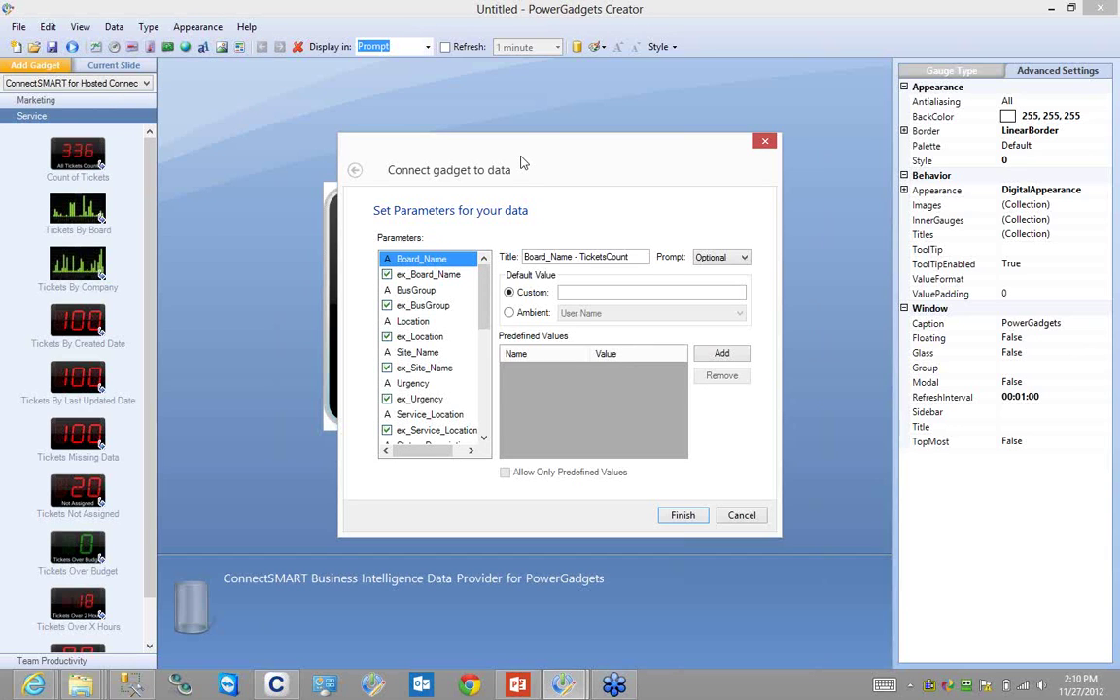
left_click_drag(522, 157, 616, 147)
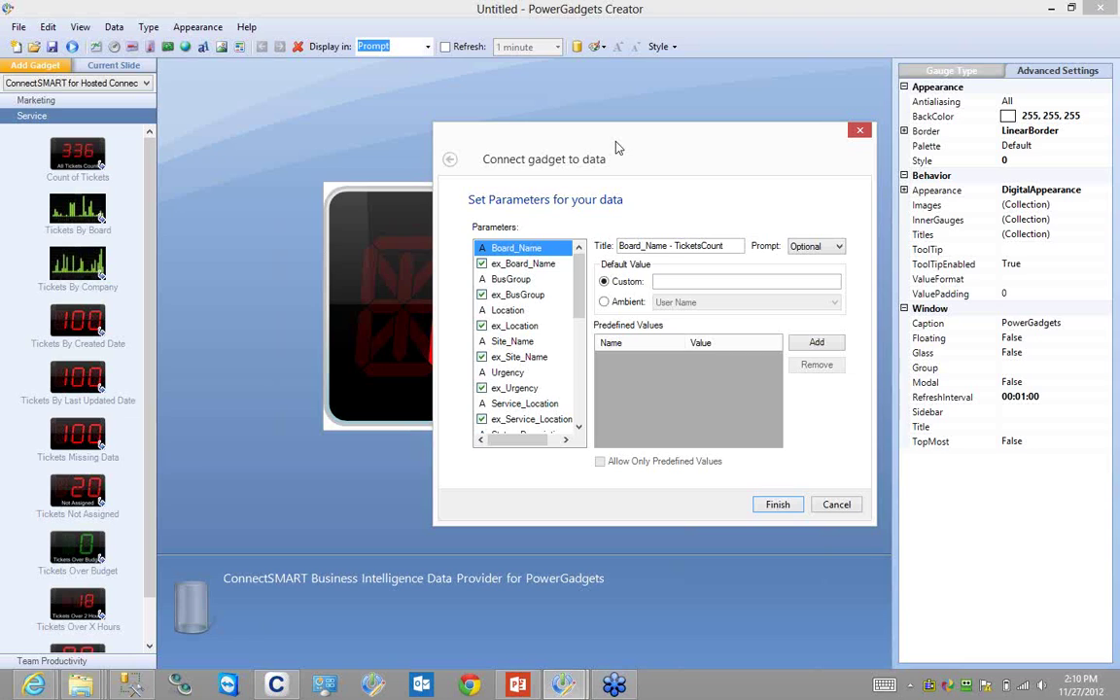
- Examine the filter and exclusion parameters available for the ticket count, from Board_Name to Approved, and close the settings without changes
left_click_drag(578, 274, 578, 281)
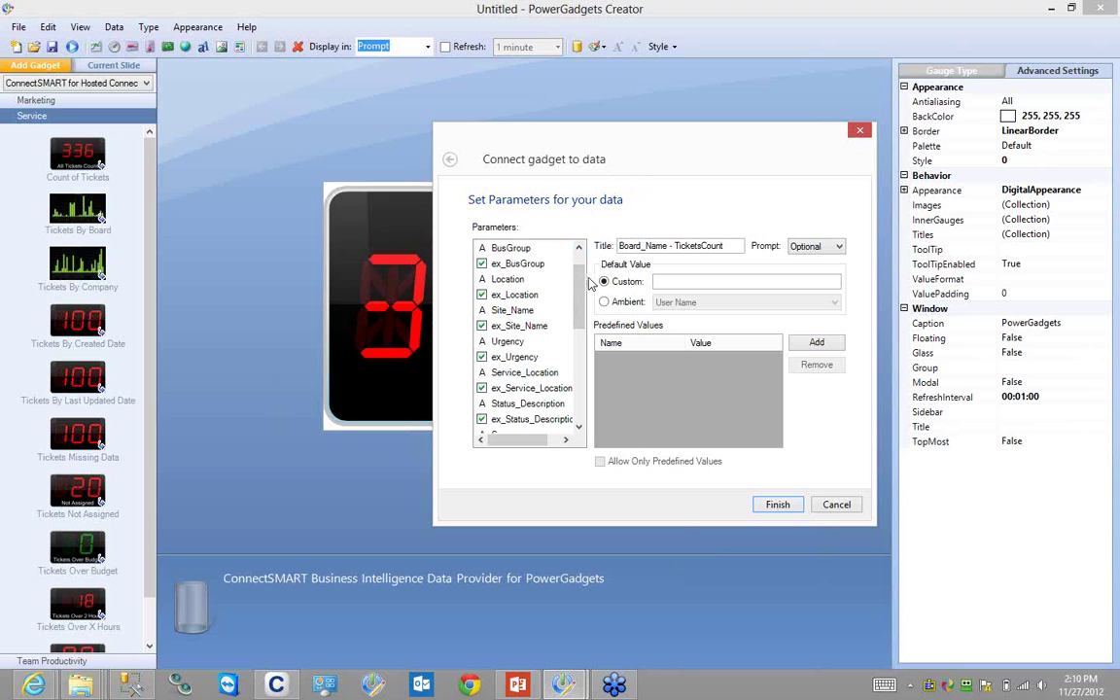
scroll(528, 259, "up", 1)
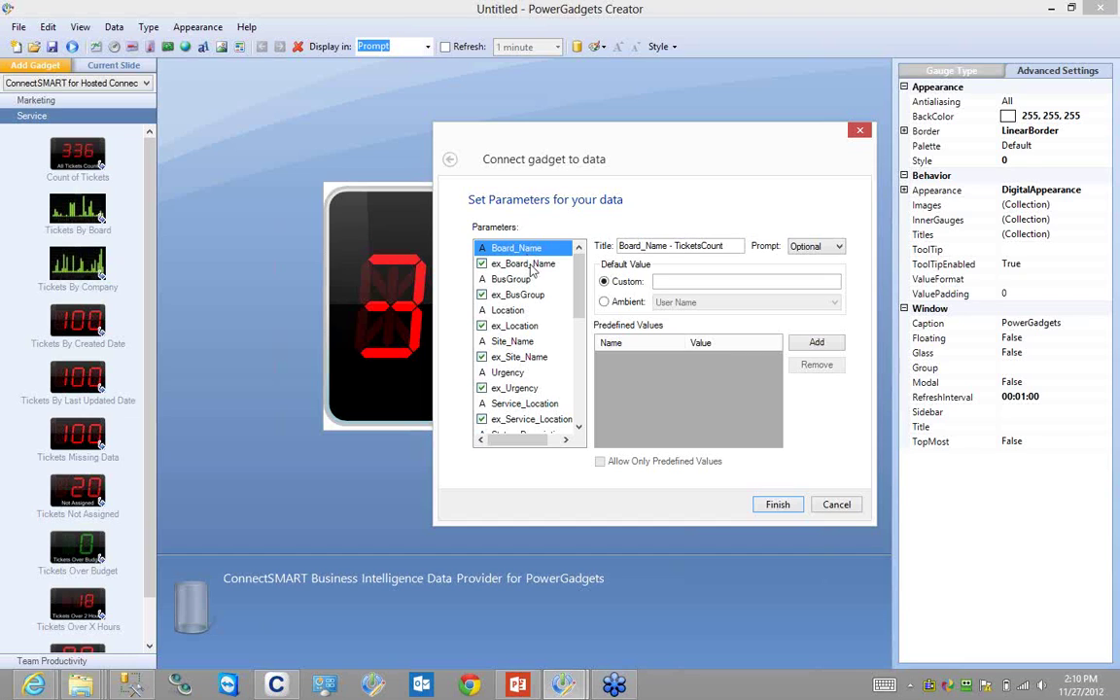
left_click(510, 346)
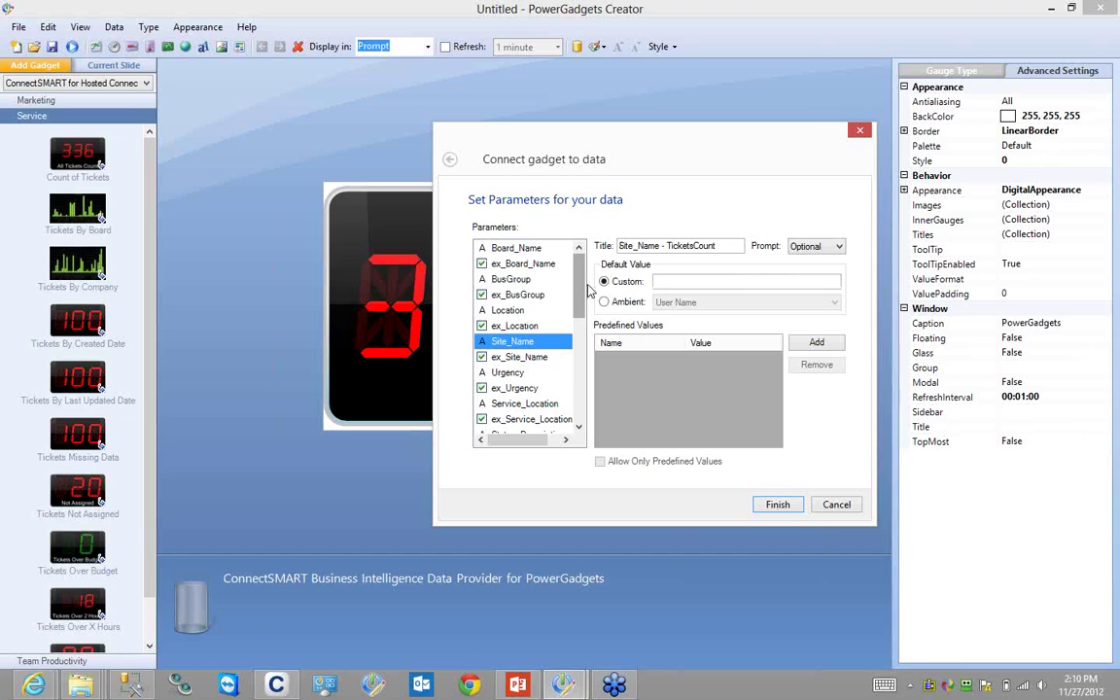
scroll(578, 292, "down", 1)
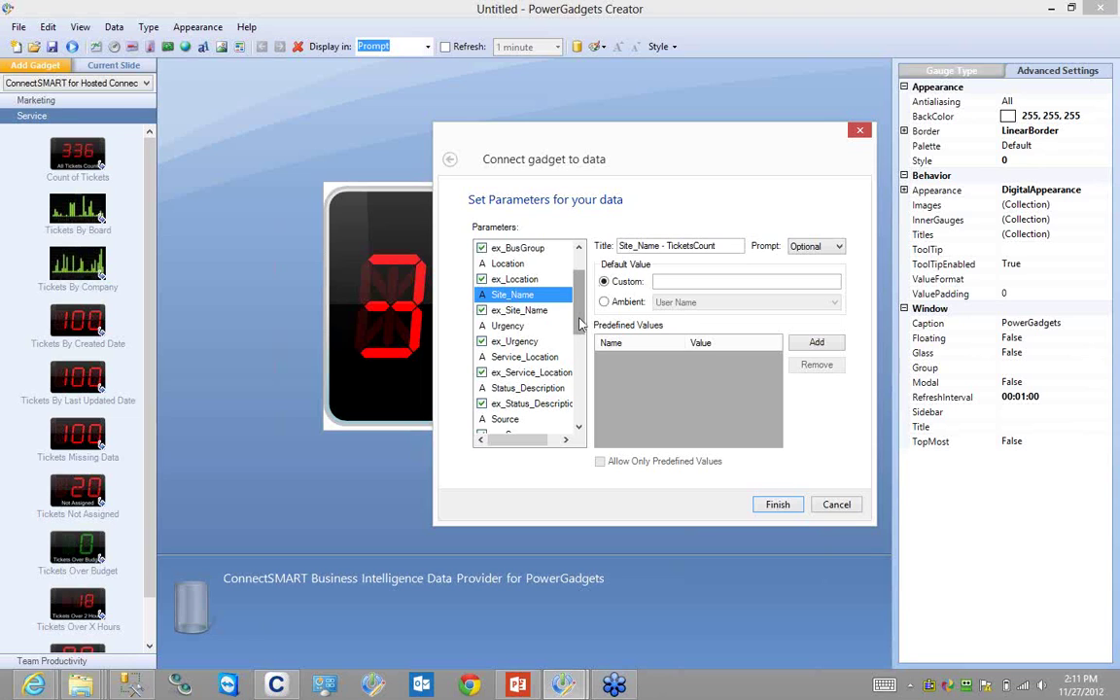
left_click_drag(580, 324, 583, 356)
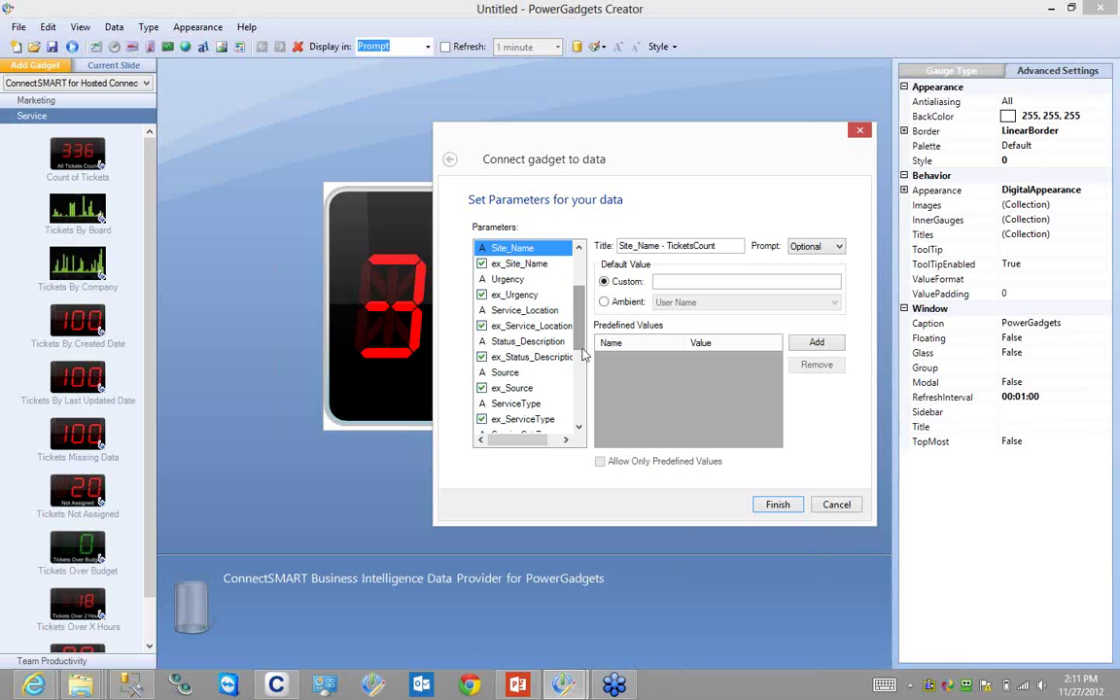
scroll(583, 355, "down", 4)
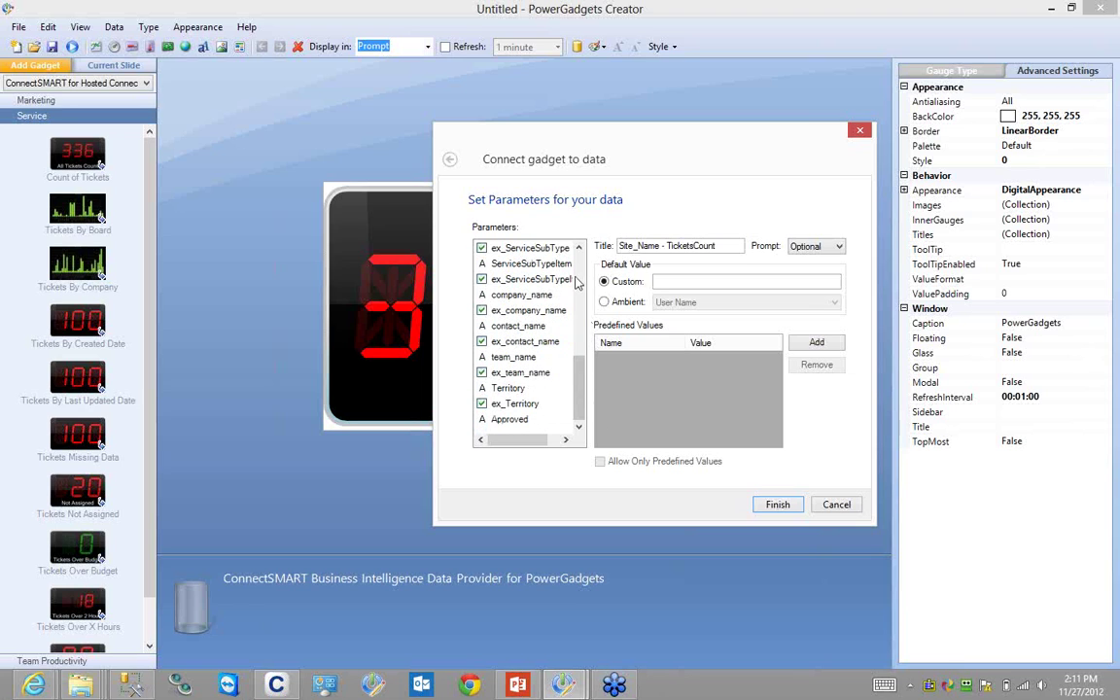
left_click(579, 248)
left_click(578, 247)
left_click(578, 248)
left_click(578, 248)
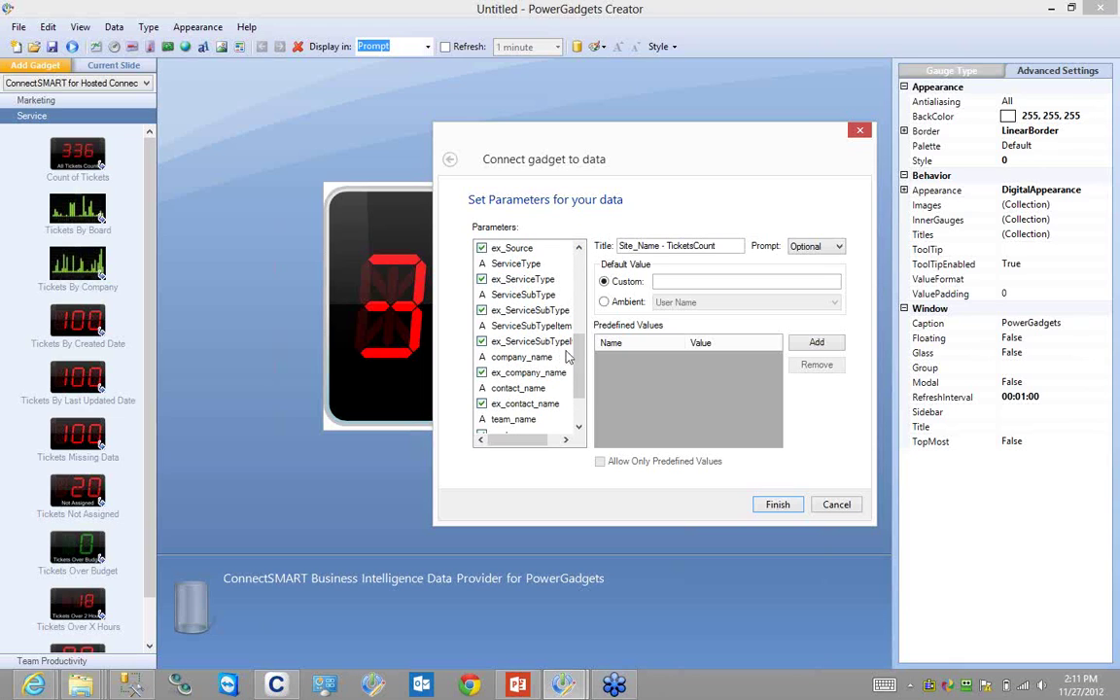
left_click_drag(581, 365, 586, 386)
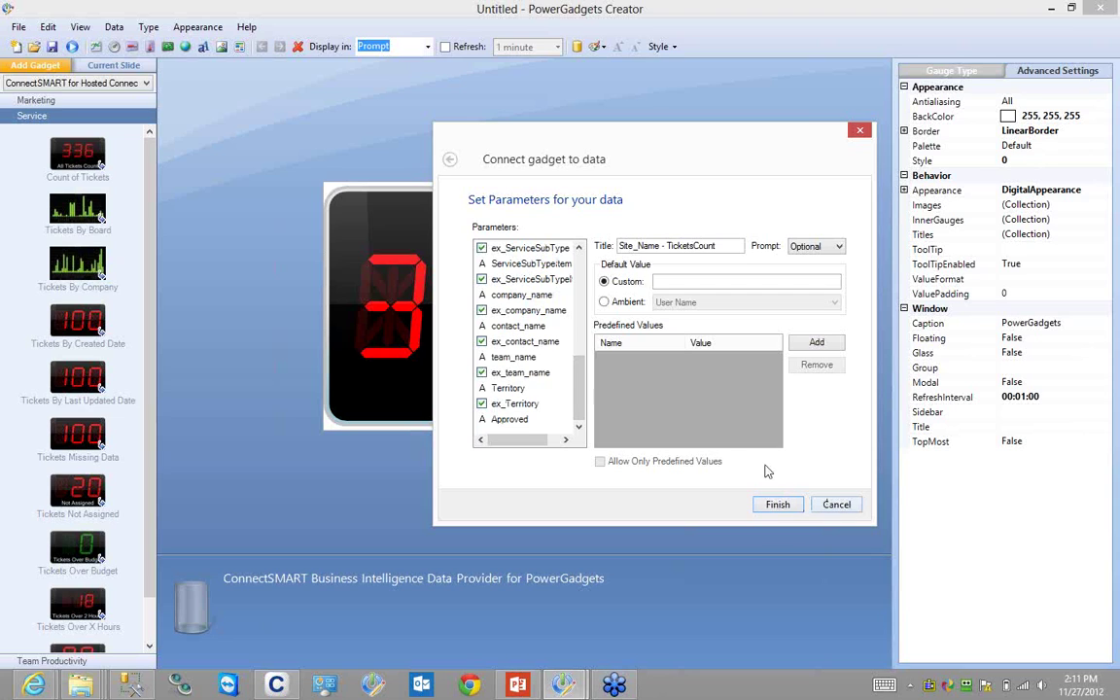
scroll(580, 388, "up", 6)
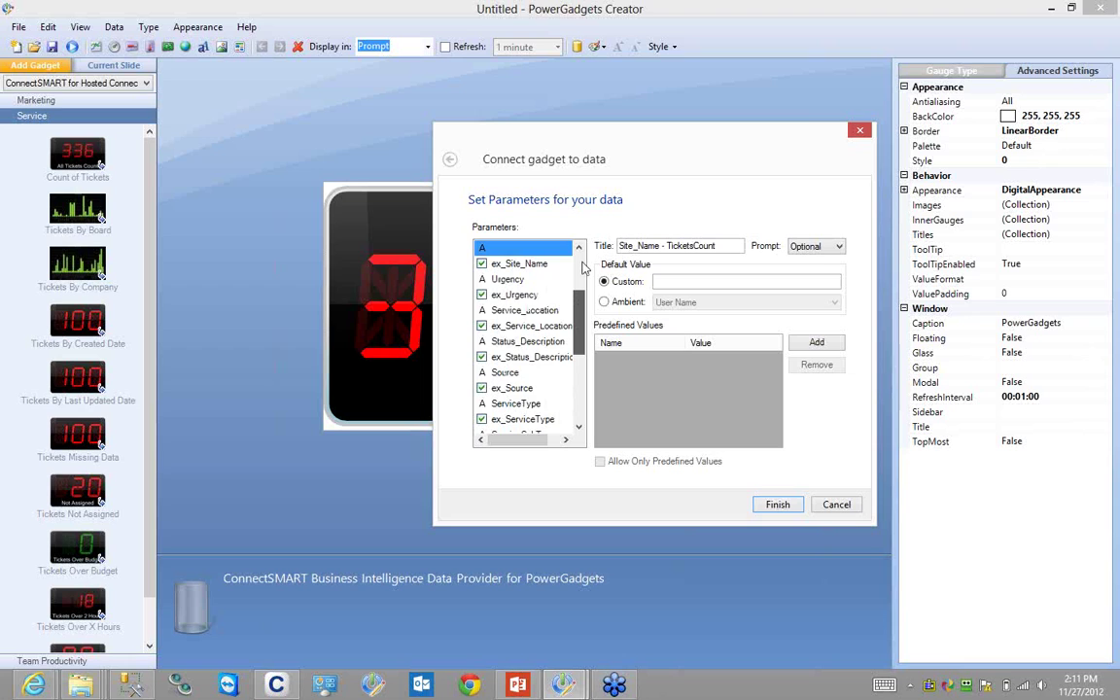
left_click(838, 505)
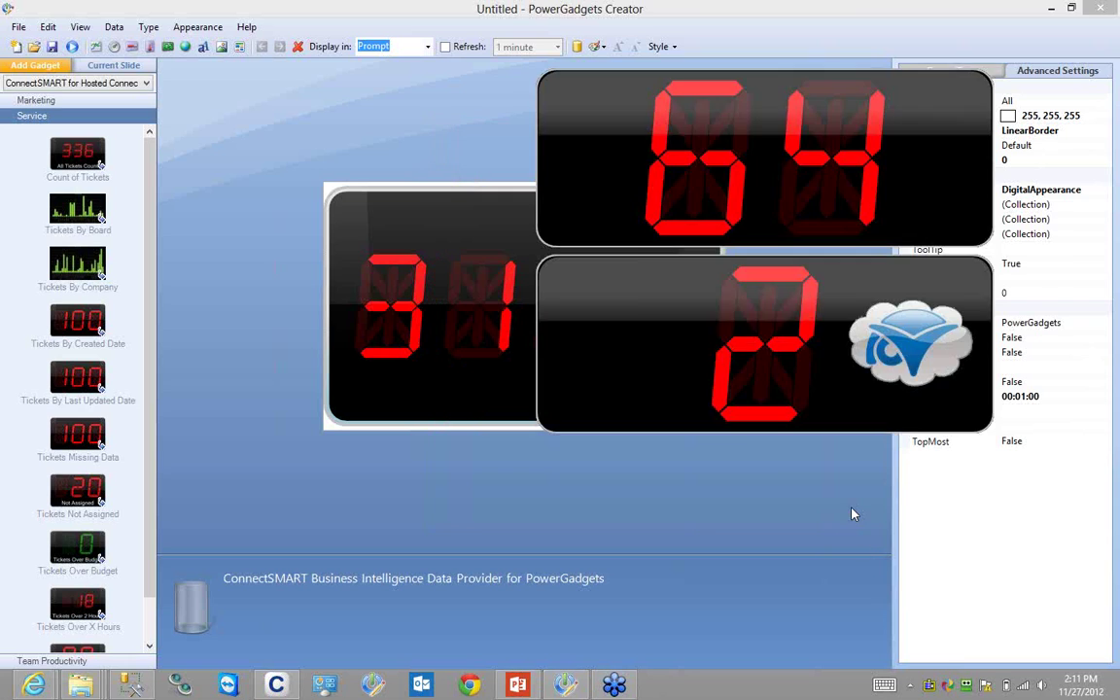
- Discard the unsaved gadget and start a new one with the Tickets Past Due gauge
left_click(15, 45)
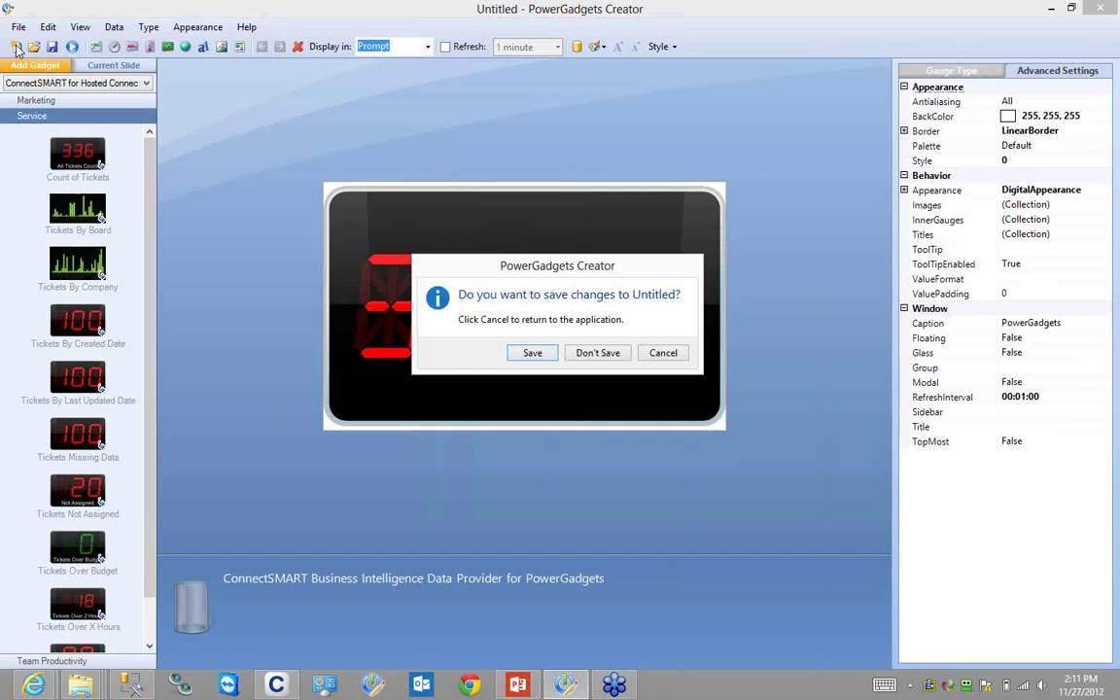
left_click(619, 358)
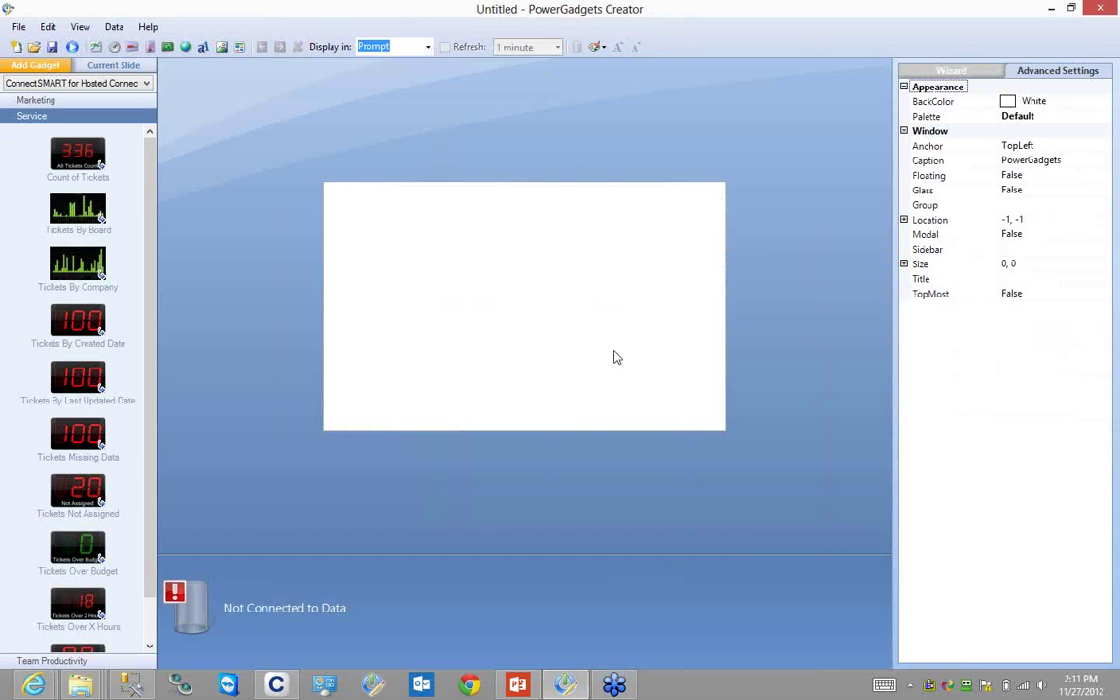
scroll(117, 544, "down", 1)
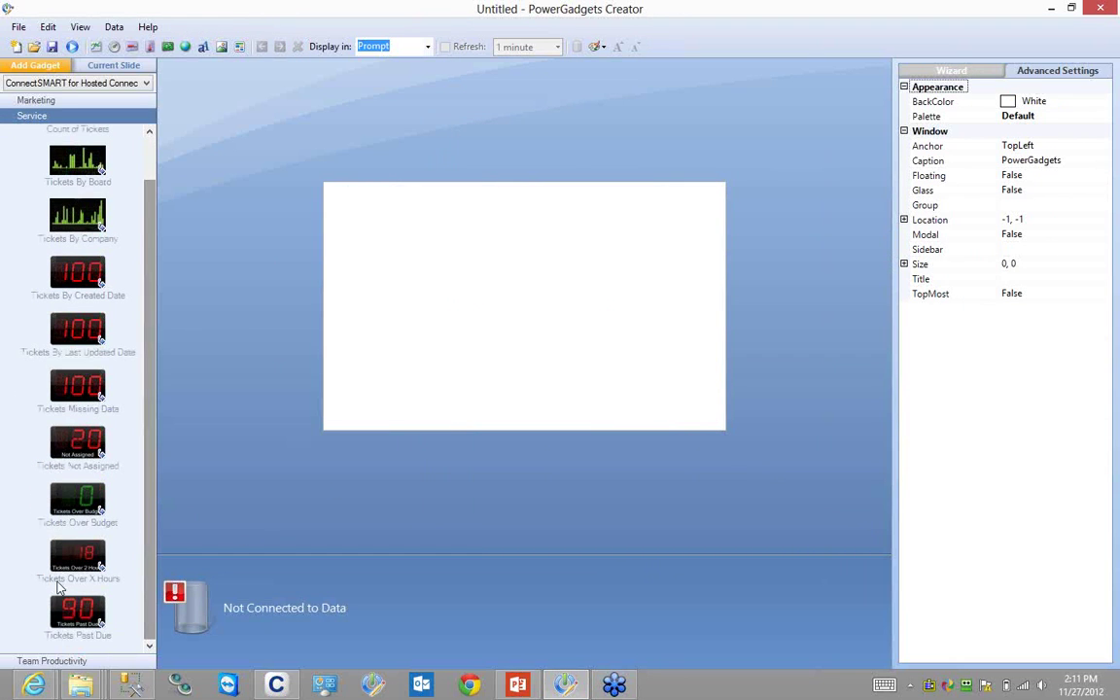
left_click(78, 609)
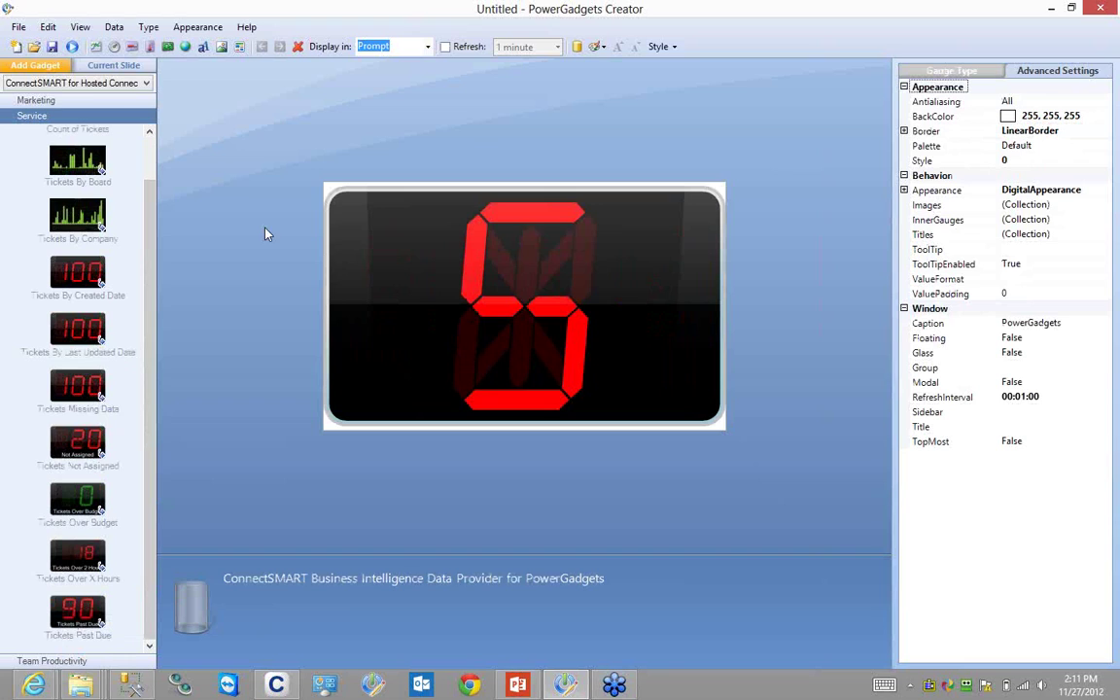
- Preview the Tickets Past Due gadget, open its drill-down ticket list, and look through the list's columns
left_click(71, 45)
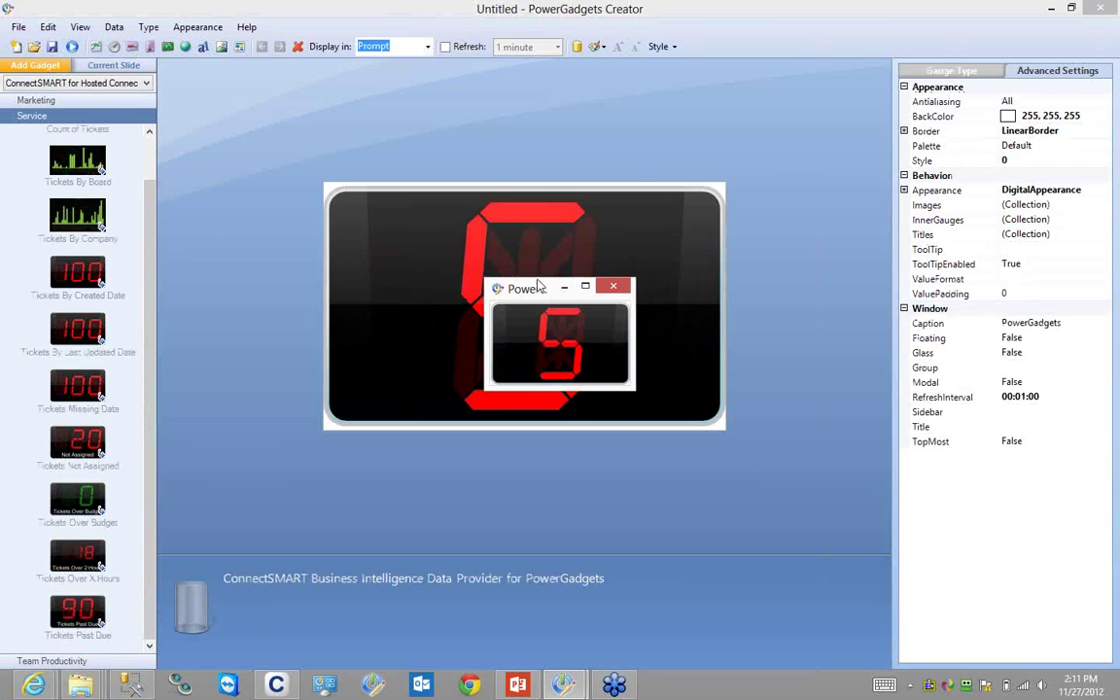
left_click_drag(537, 282, 528, 151)
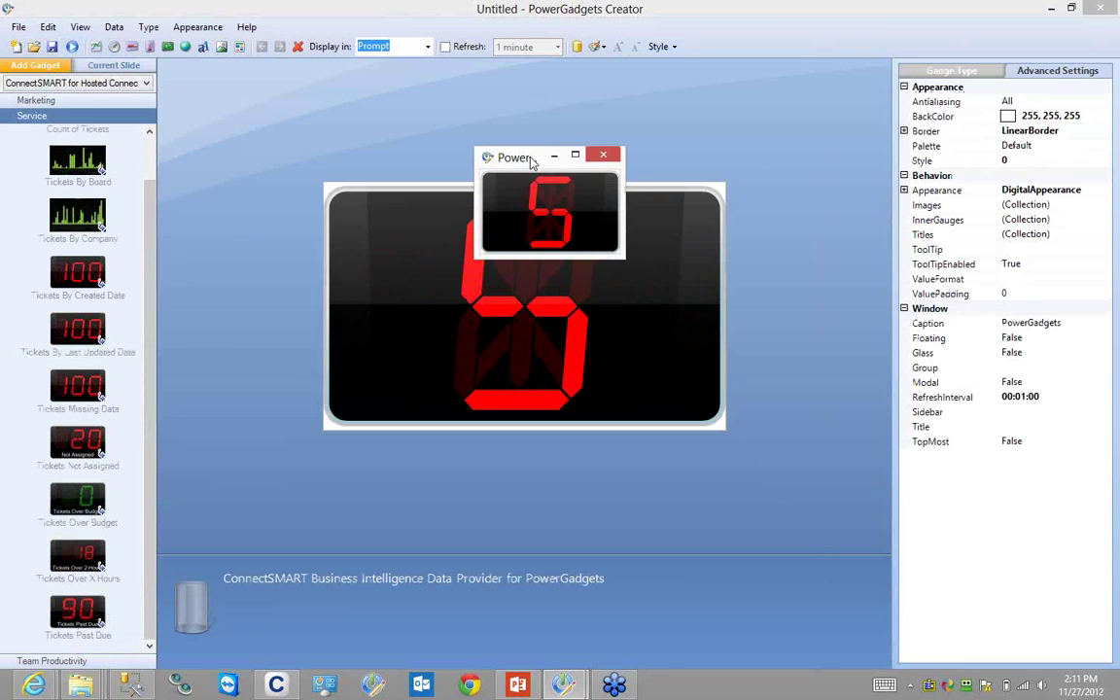
double_click(554, 209)
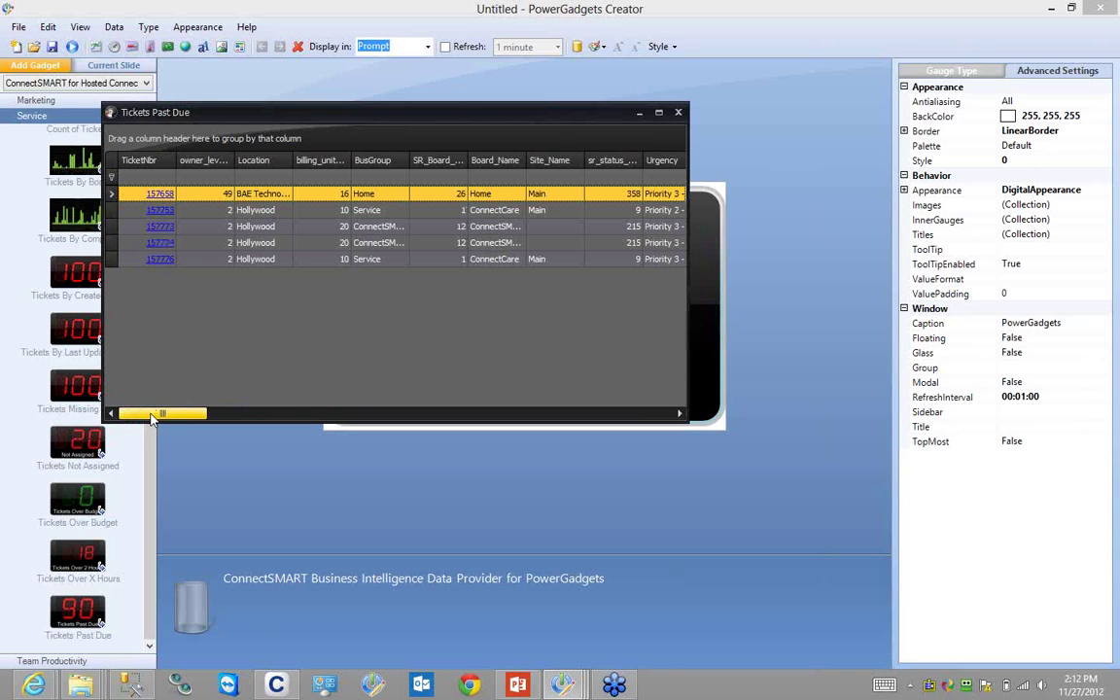
left_click_drag(150, 418, 622, 429)
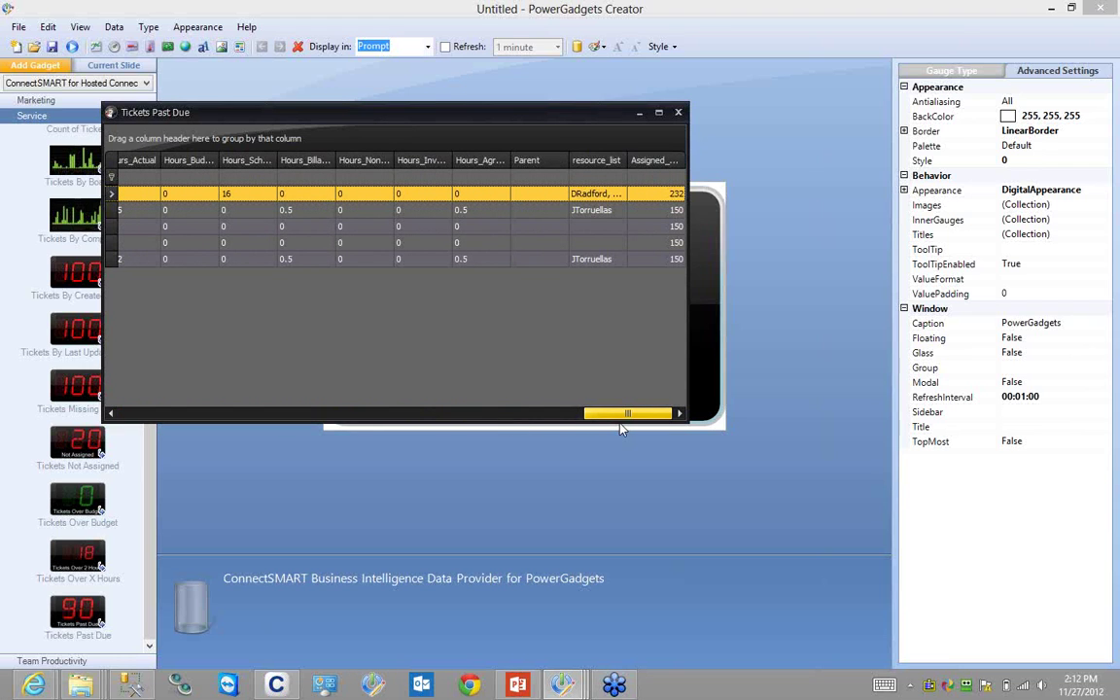
left_click_drag(622, 430, 127, 374)
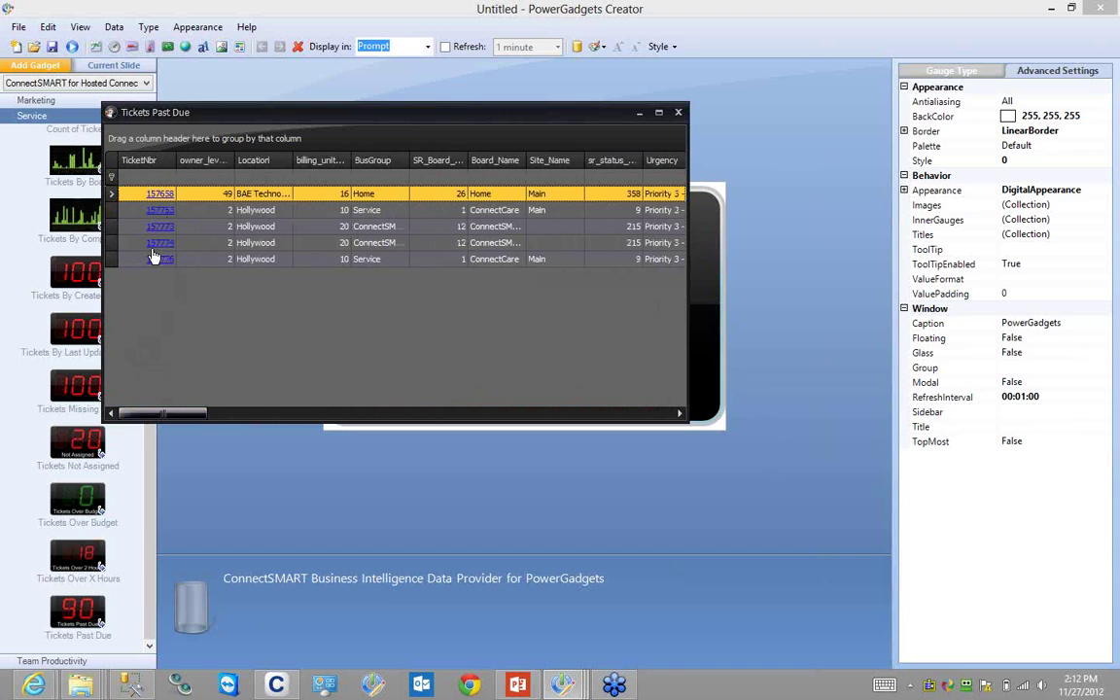
left_click_drag(163, 416, 85, 424)
- Group the past due tickets by BusGroup and open the Home group's ticket in ConnectWise, bringing its browser window fully into view
left_click_drag(375, 161, 376, 148)
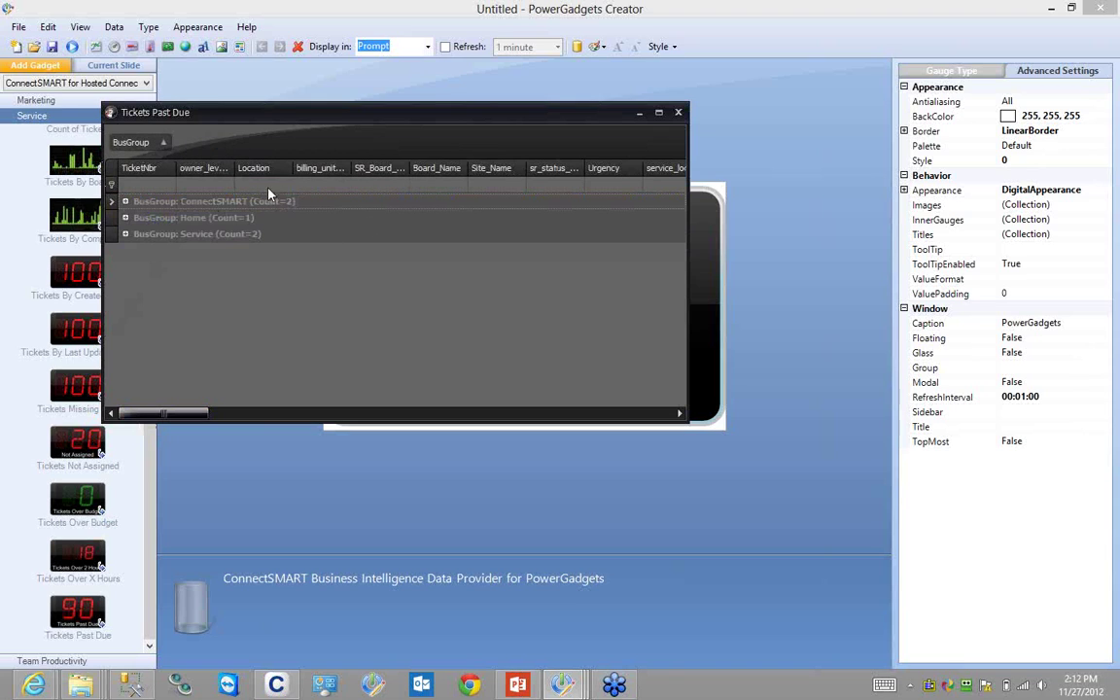
left_click(125, 217)
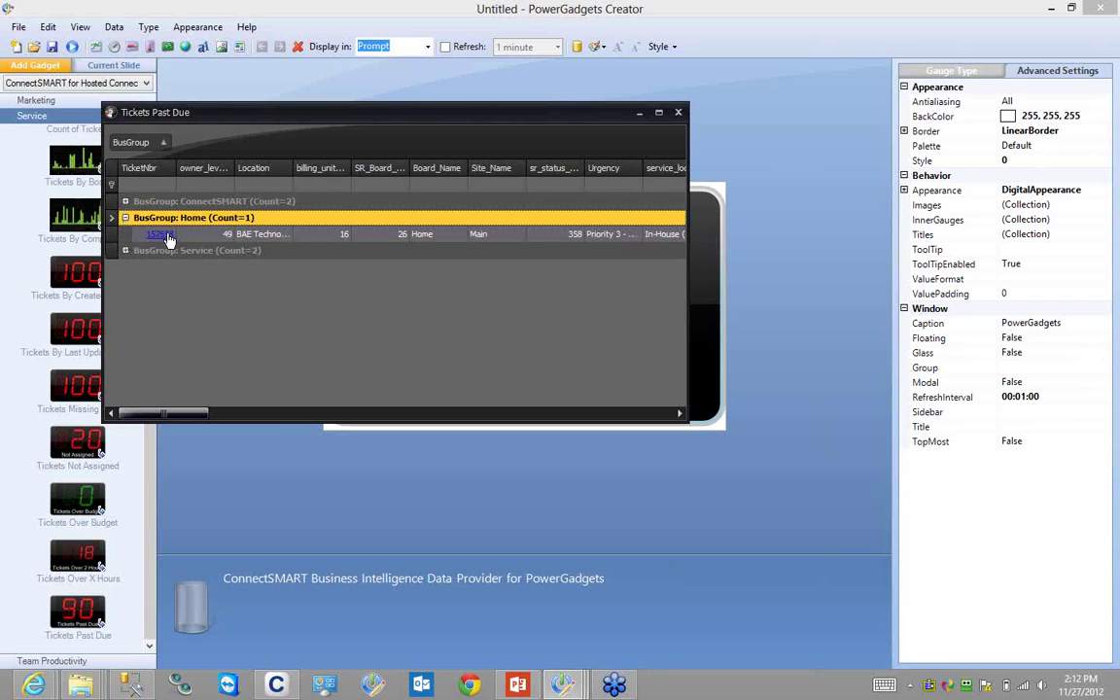
left_click(158, 237)
left_click(160, 235)
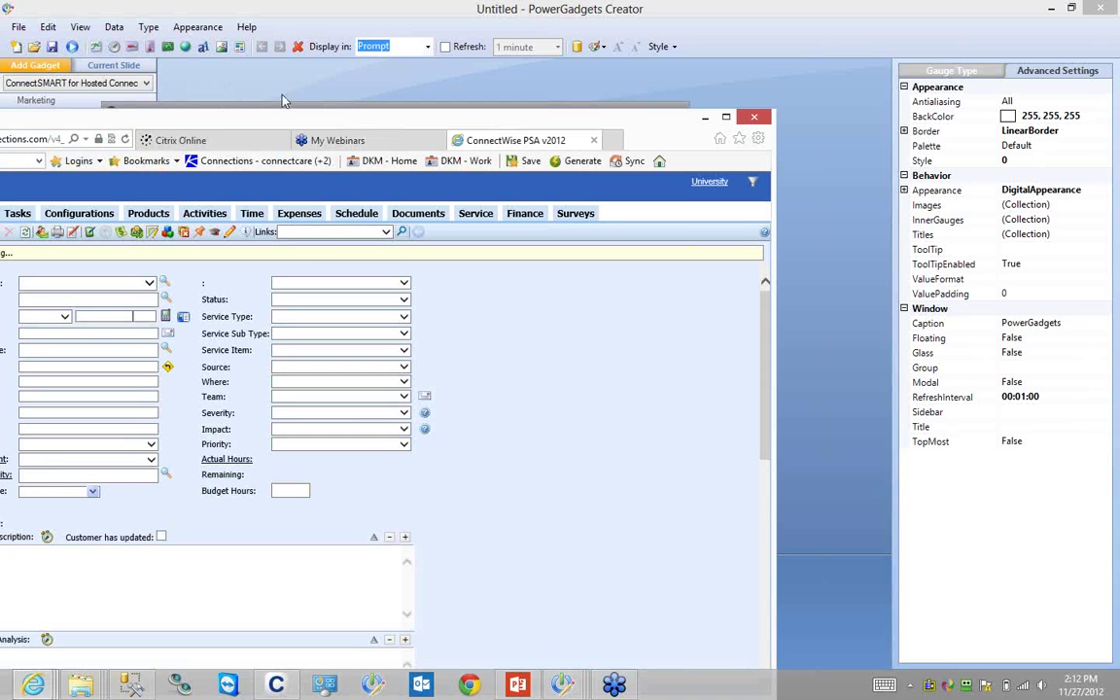
left_click_drag(227, 122, 379, 86)
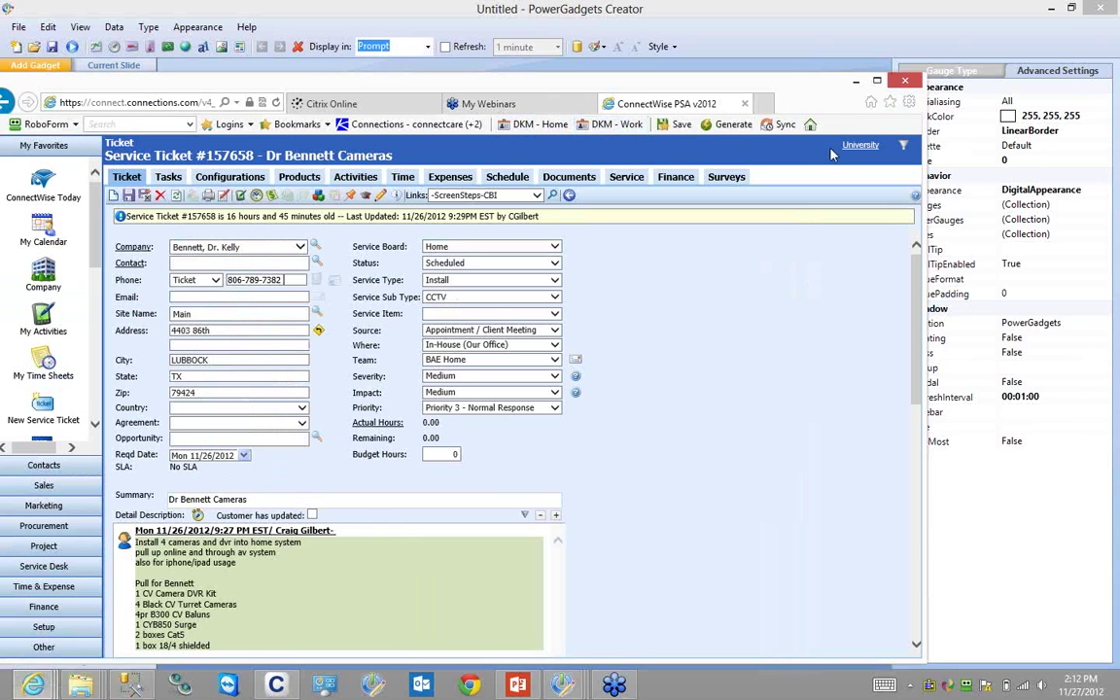
- Minimize the ConnectWise browser window, and close the past due ticket list and its gadget preview
left_click(854, 86)
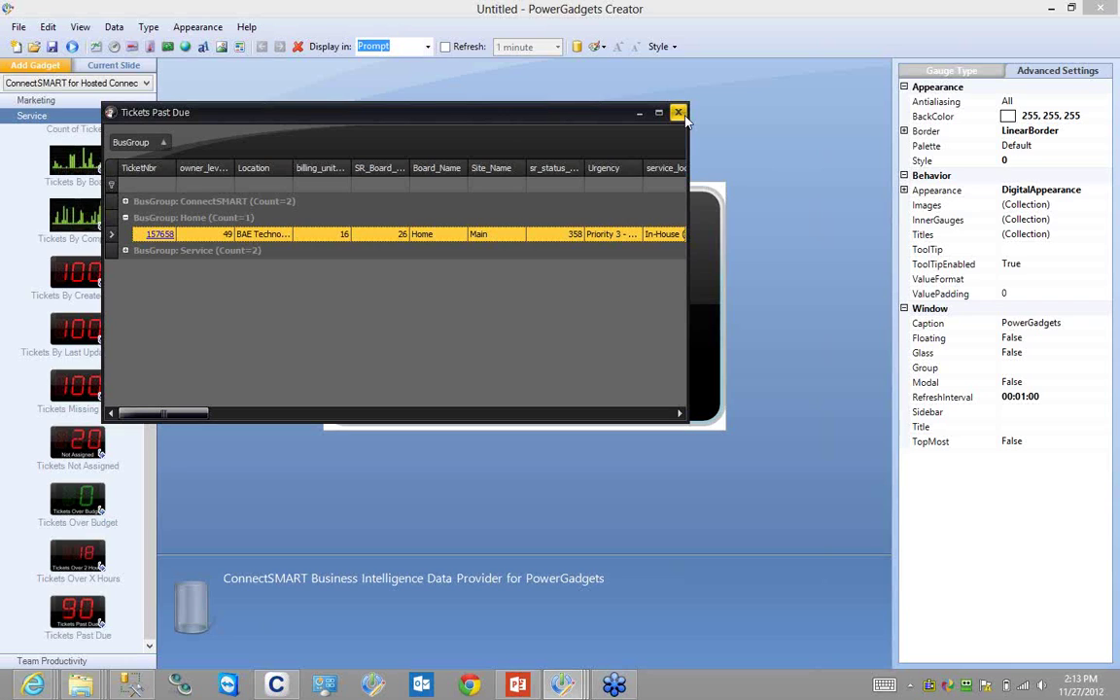
left_click(679, 114)
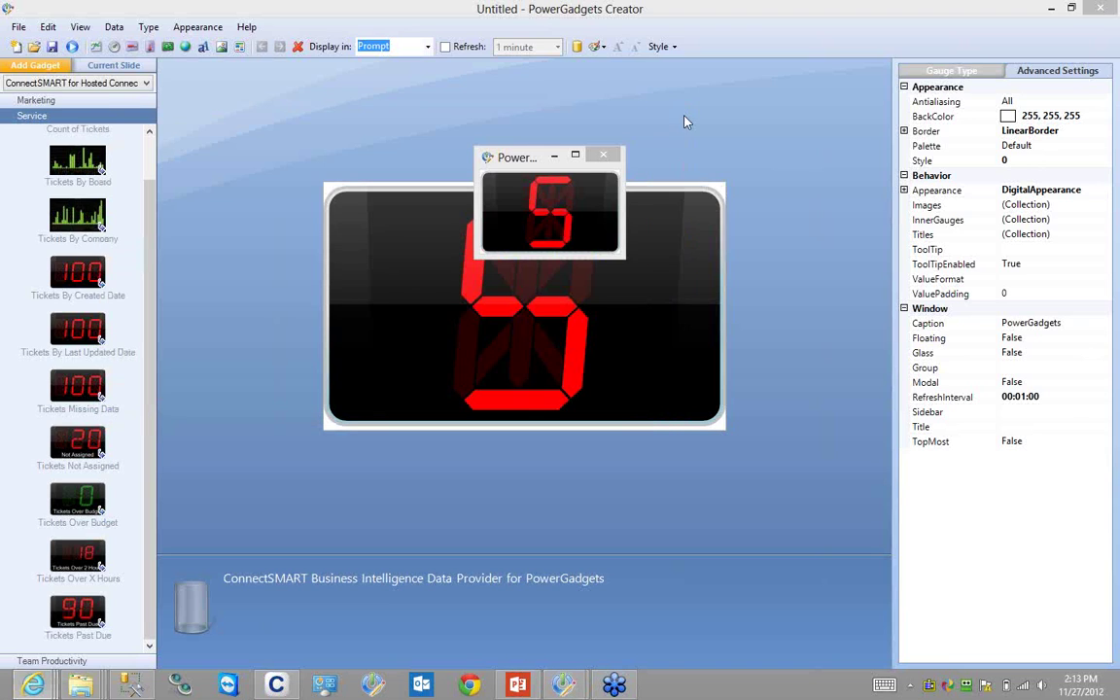
left_click(603, 156)
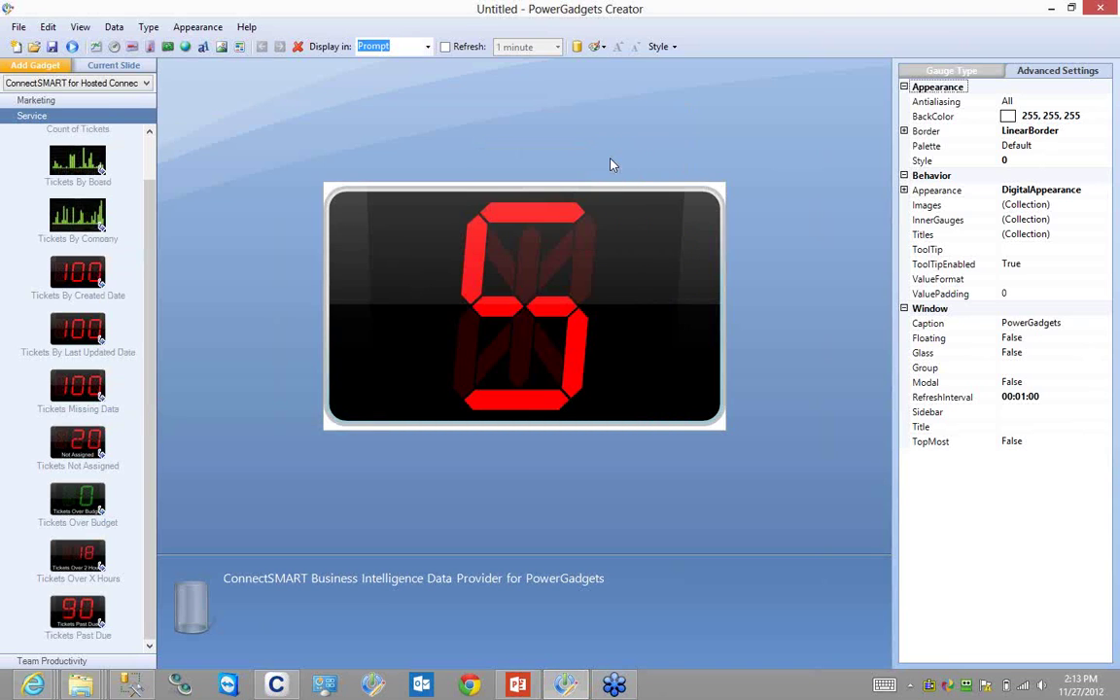
- Start a new blank gadget and add the Campaign Costs chart from the Marketing gadgets
left_click(14, 44)
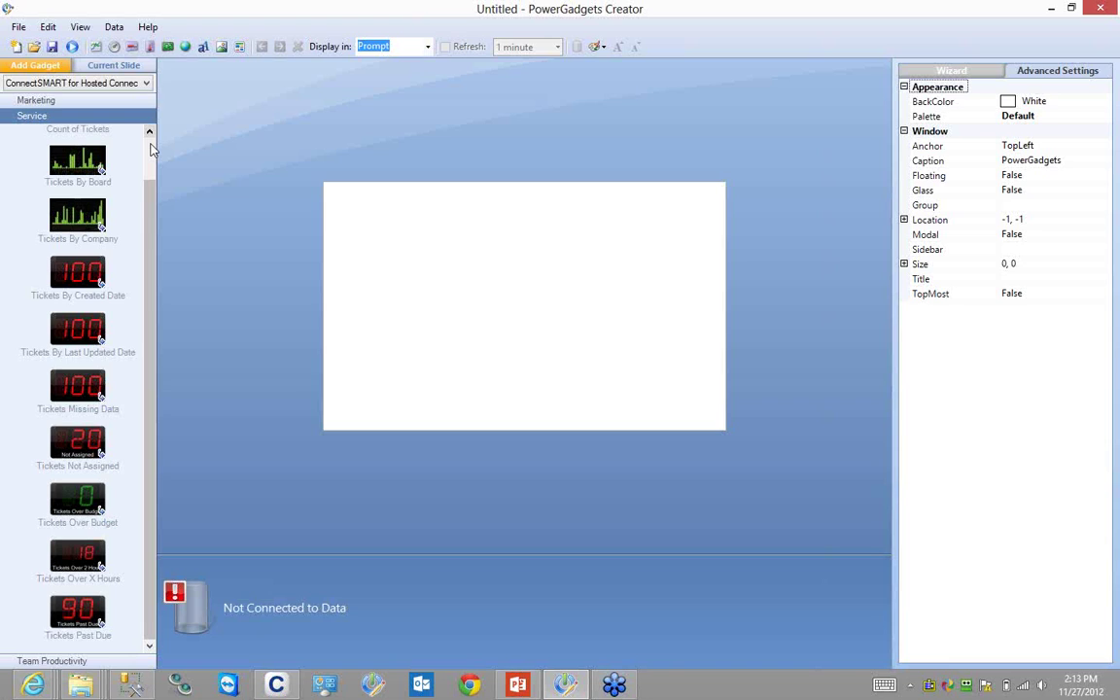
scroll(151, 200, "up", 2)
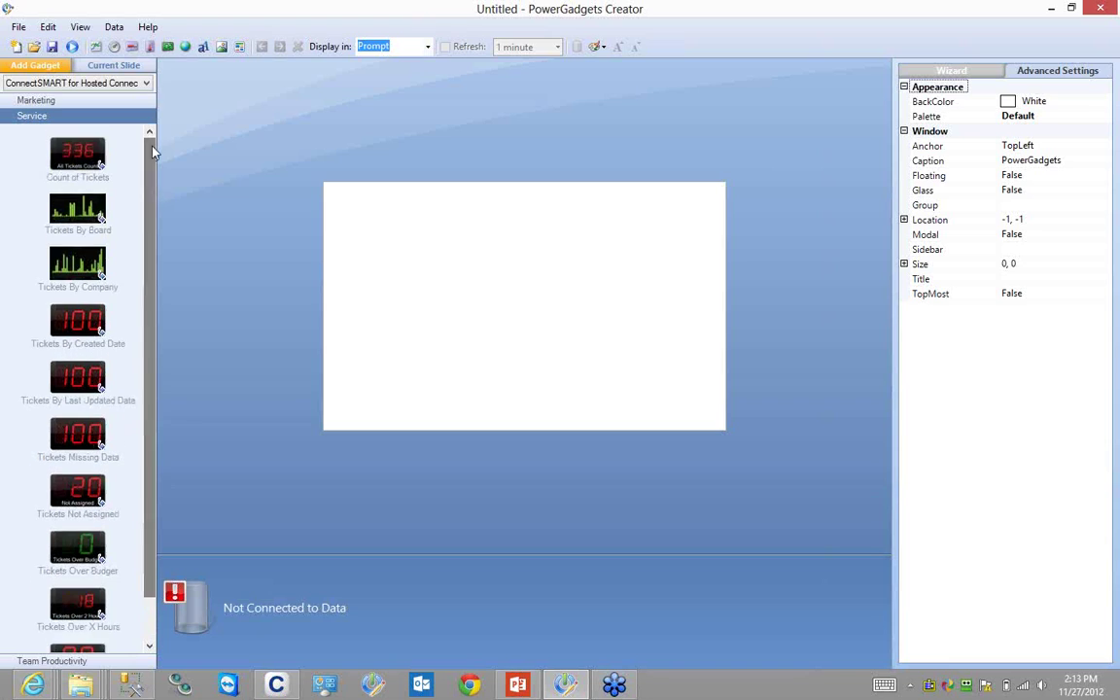
left_click(122, 102)
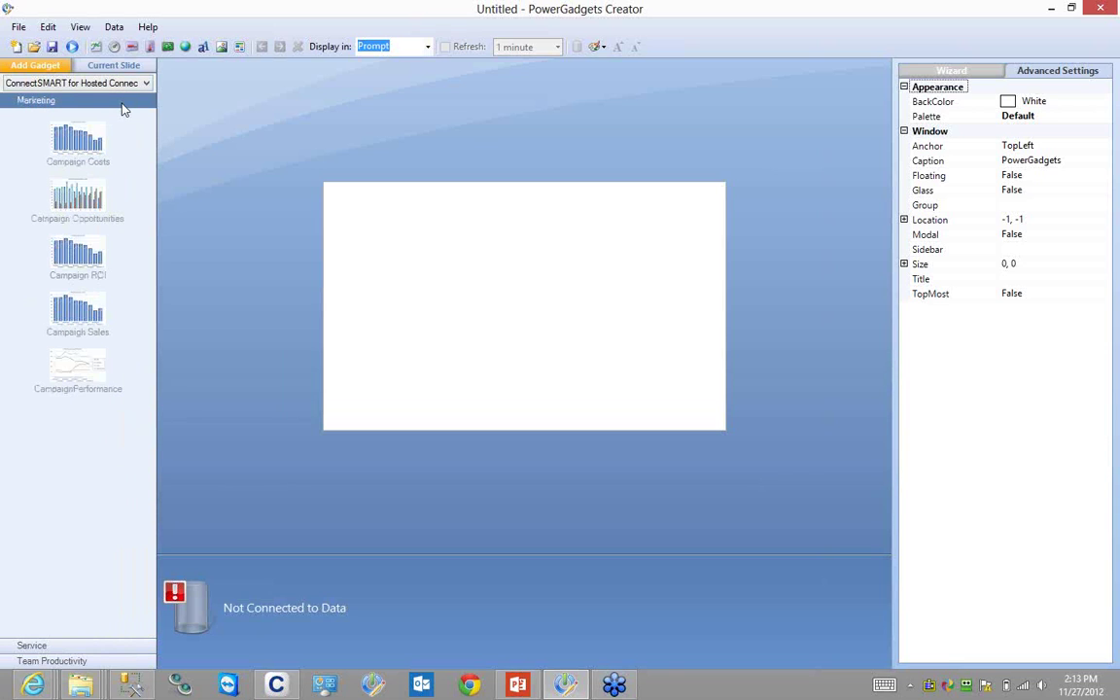
left_click_drag(123, 105, 209, 189)
double_click(76, 160)
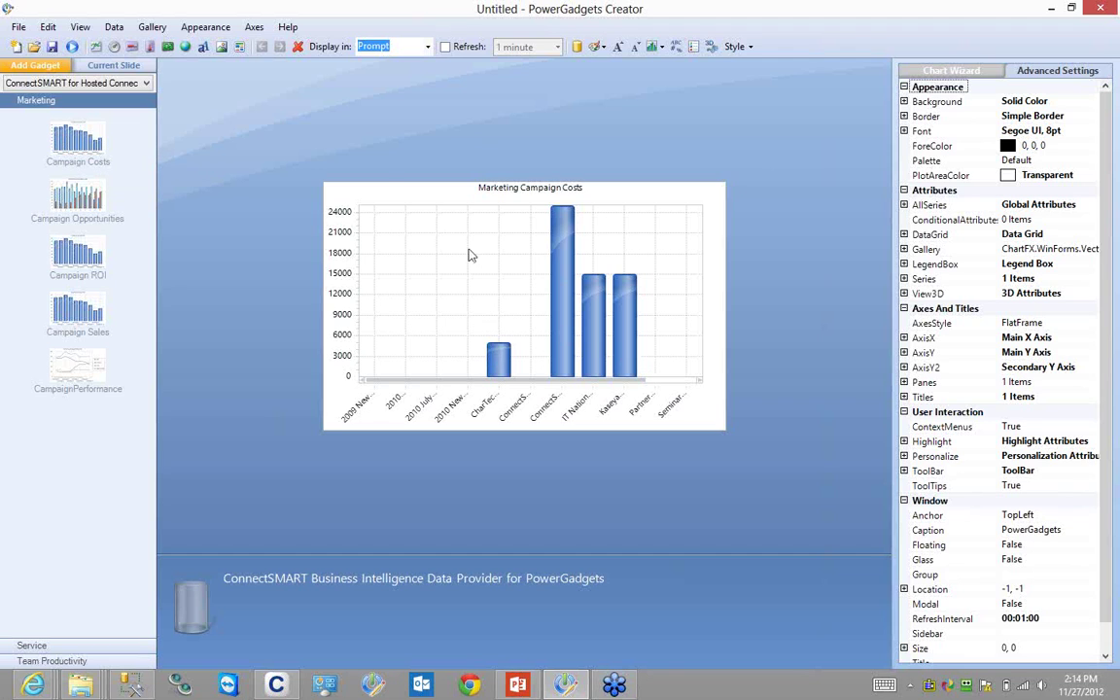
- Set the campaign costs chart's Campaign_Type parameter to the custom default value connectsmart
left_click(114, 27)
left_click(132, 51)
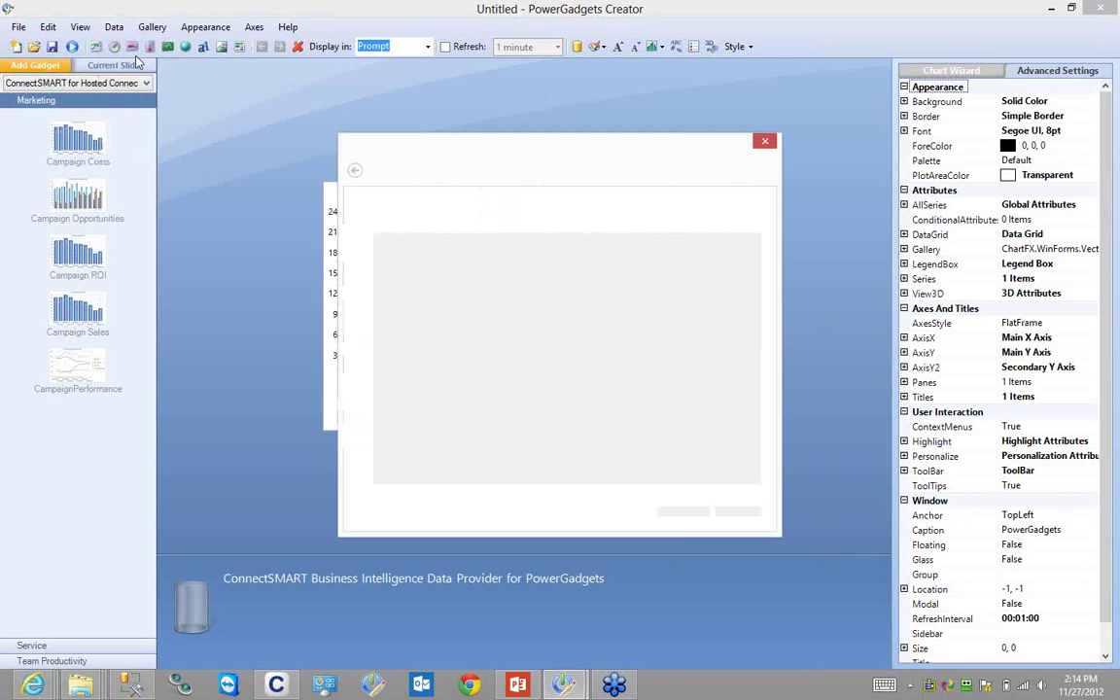
left_click(423, 276)
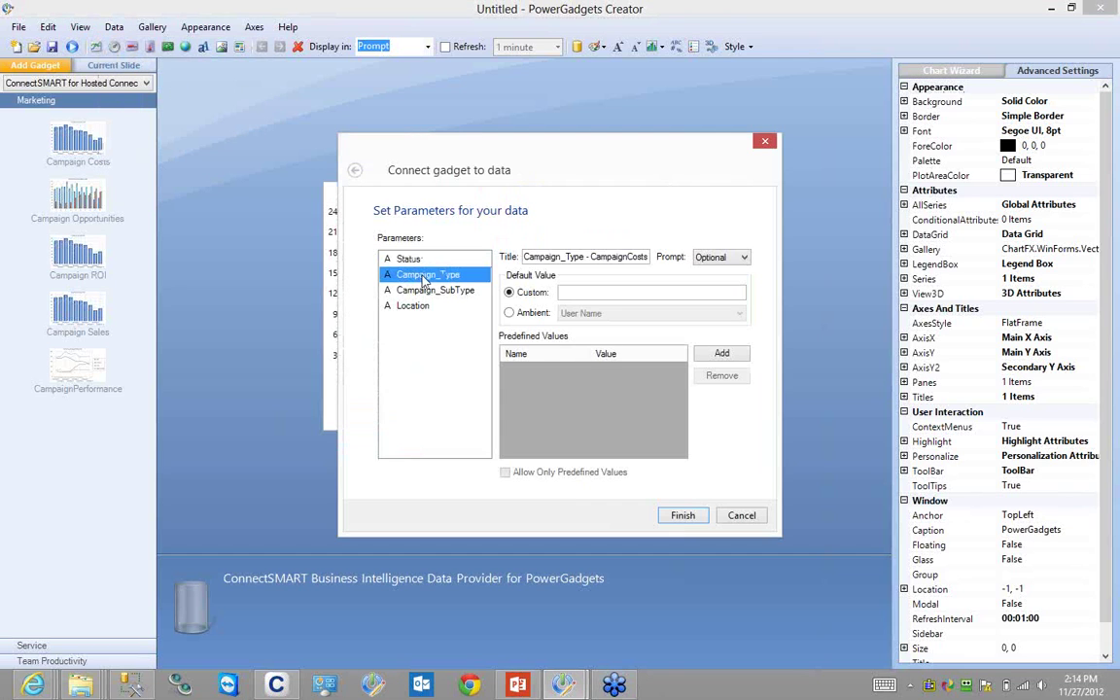
left_click(567, 292)
type("connectsmart")
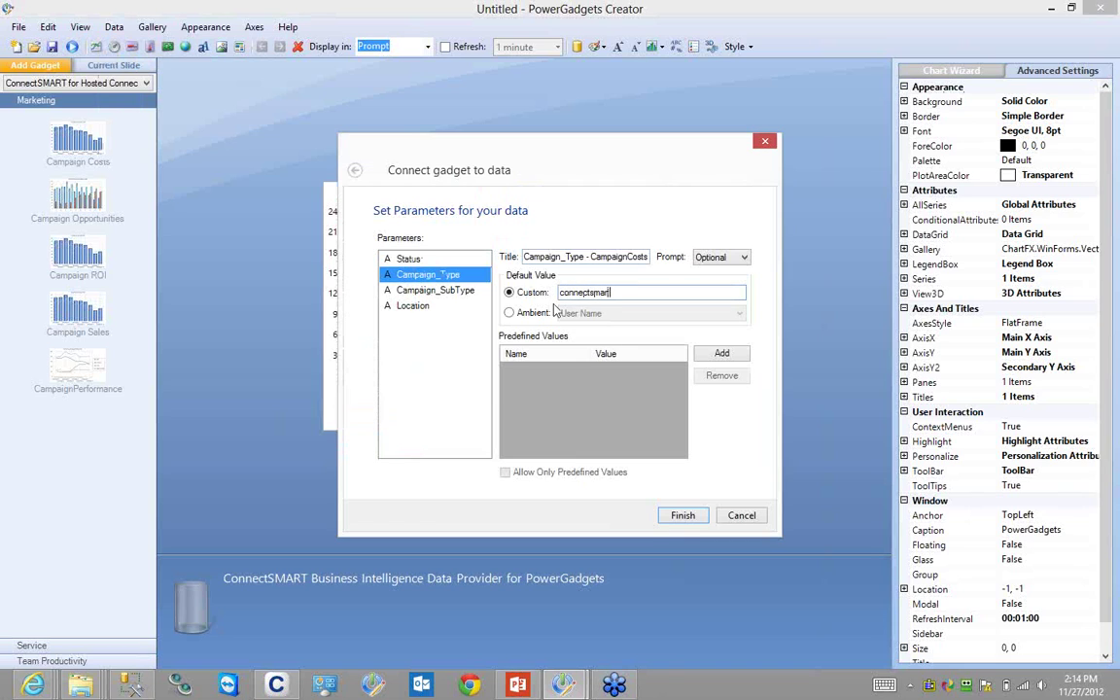
left_click(682, 516)
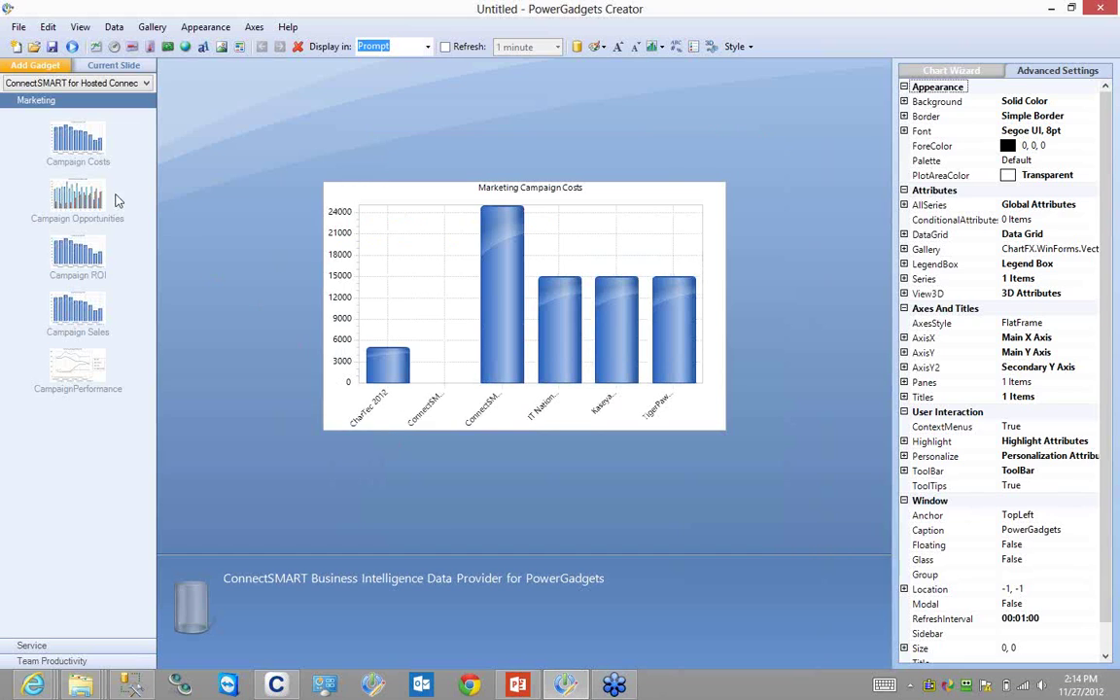
- Discard the unsaved campaign costs chart and start a new gadget with the Campaign Opportunities chart
left_click(15, 47)
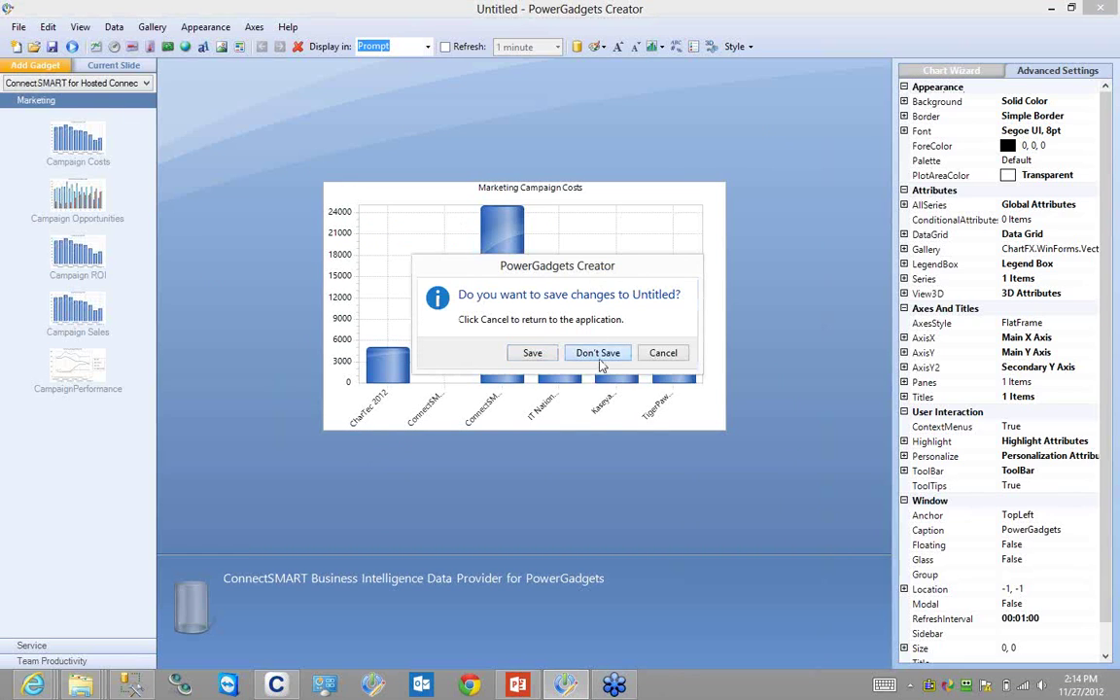
left_click(607, 353)
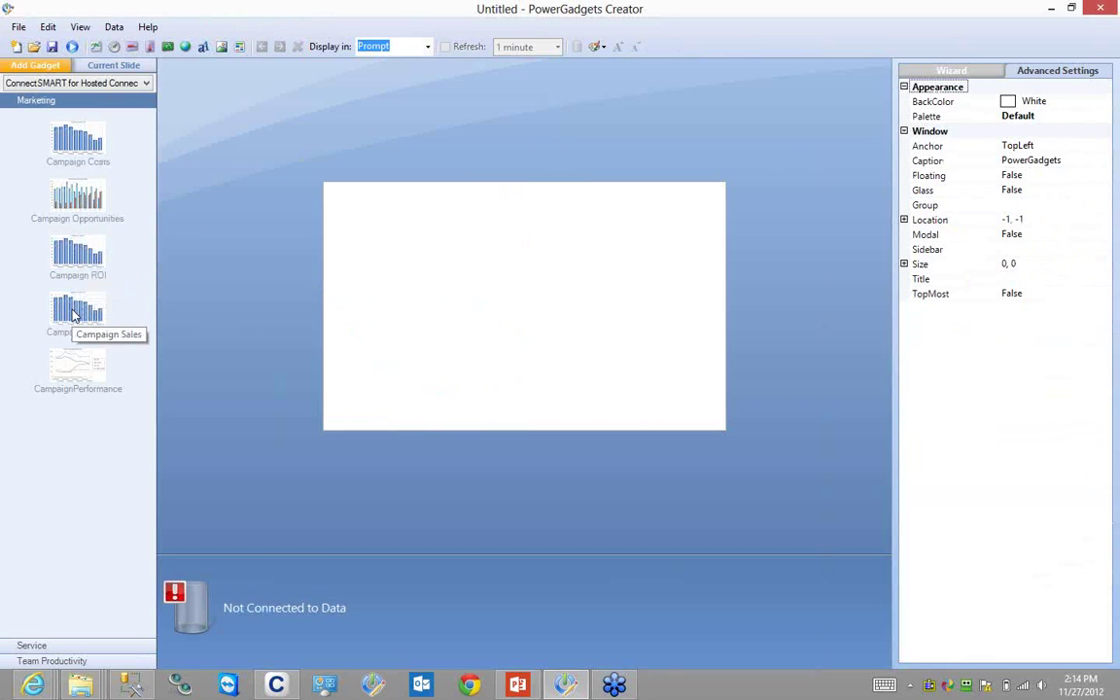
left_click(68, 195)
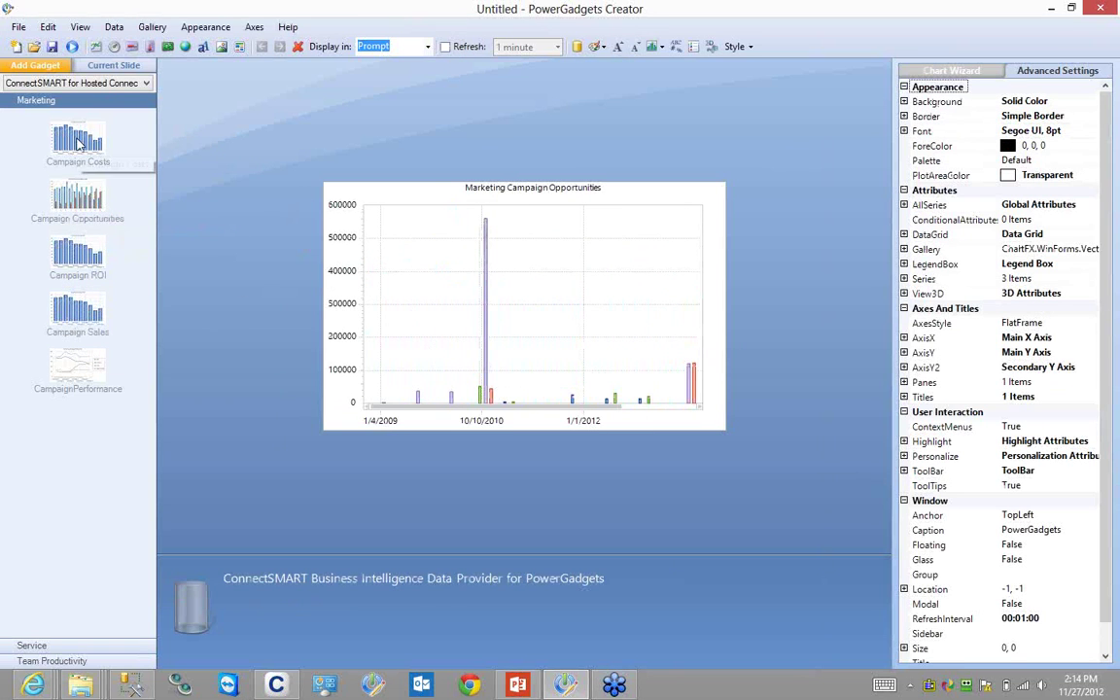
- Set the opportunities chart's Campaign_Type parameter to the custom default value connectsmart and expand its list of data series
left_click(112, 27)
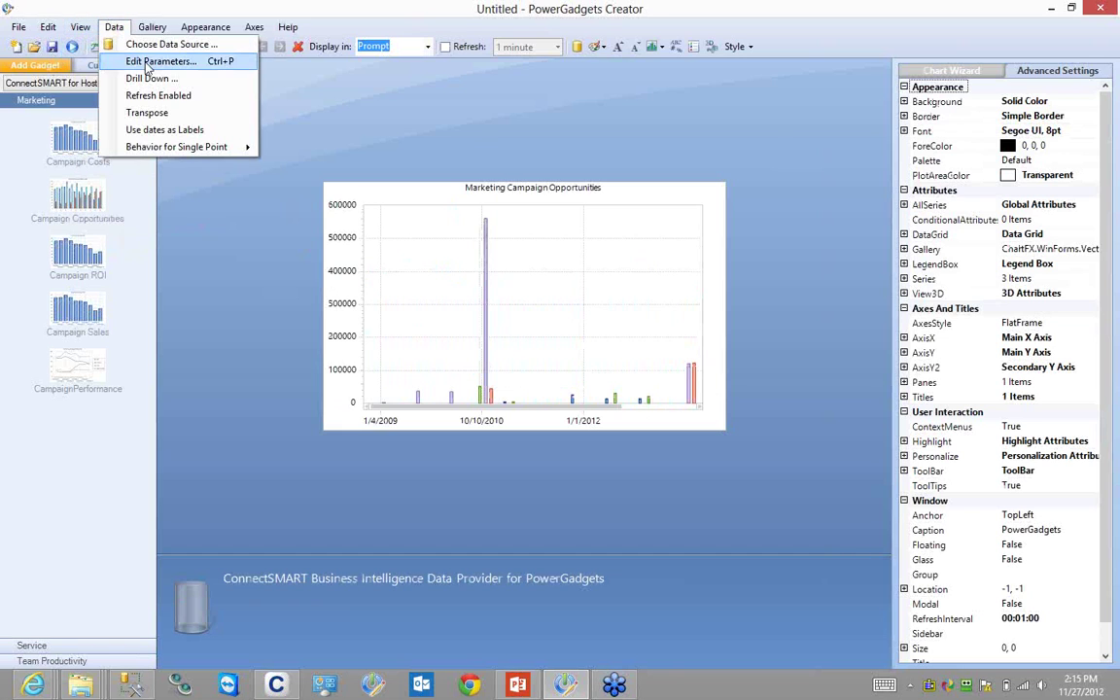
left_click(148, 62)
left_click_drag(550, 155, 669, 142)
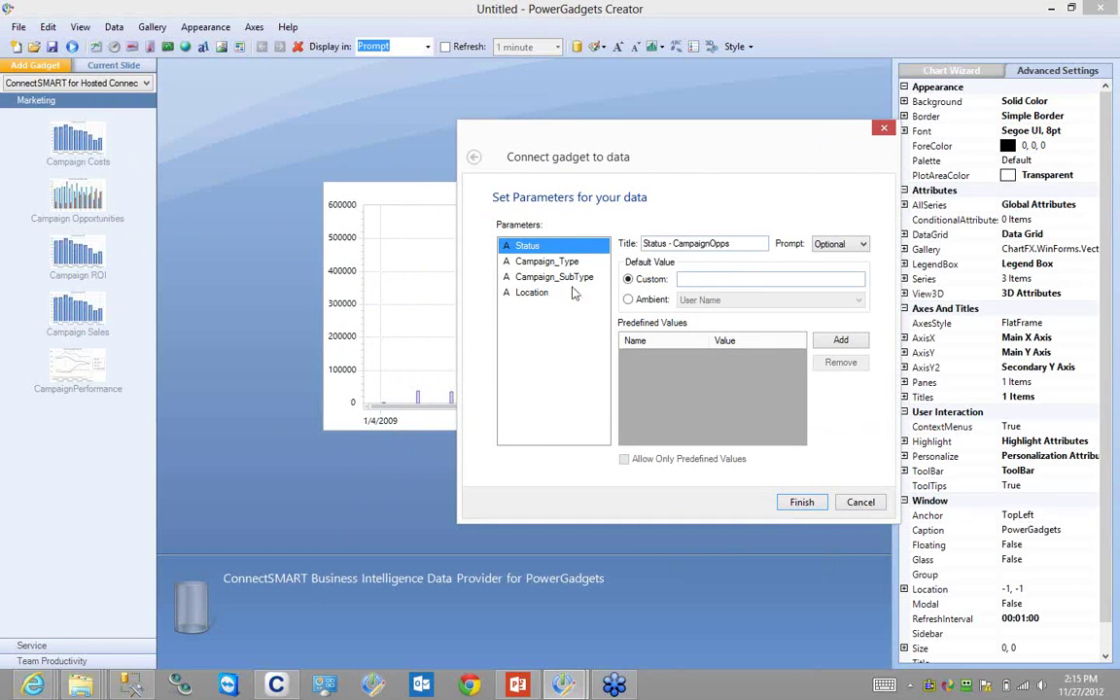
left_click(529, 262)
left_click(691, 278)
type("connectsm")
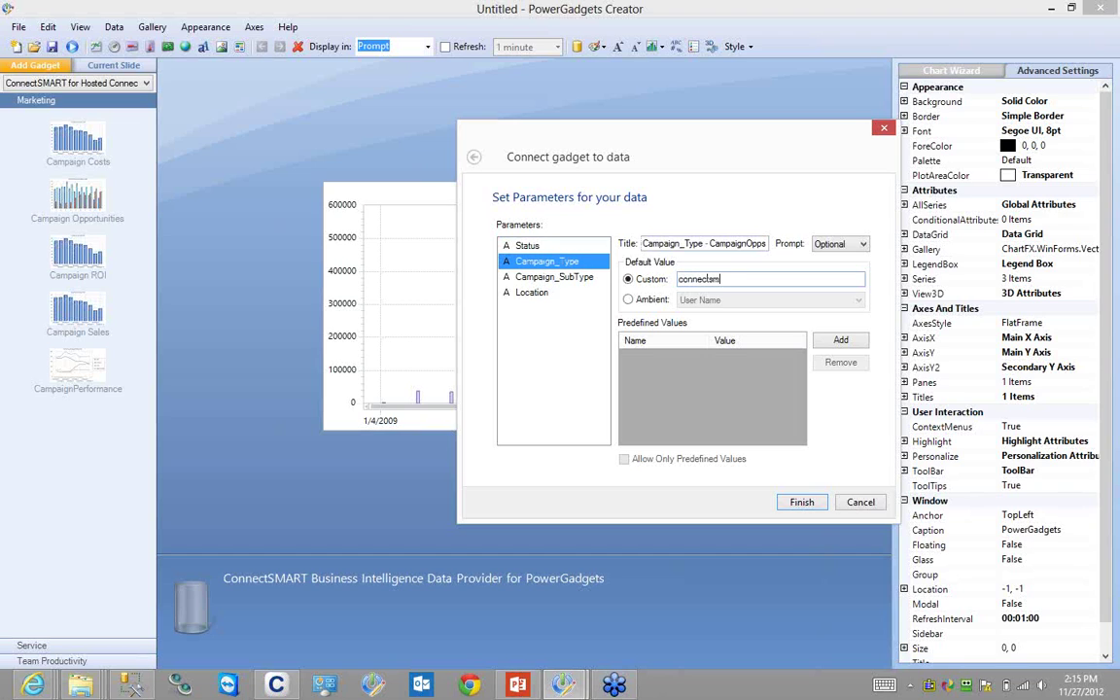
type("art")
left_click(803, 500)
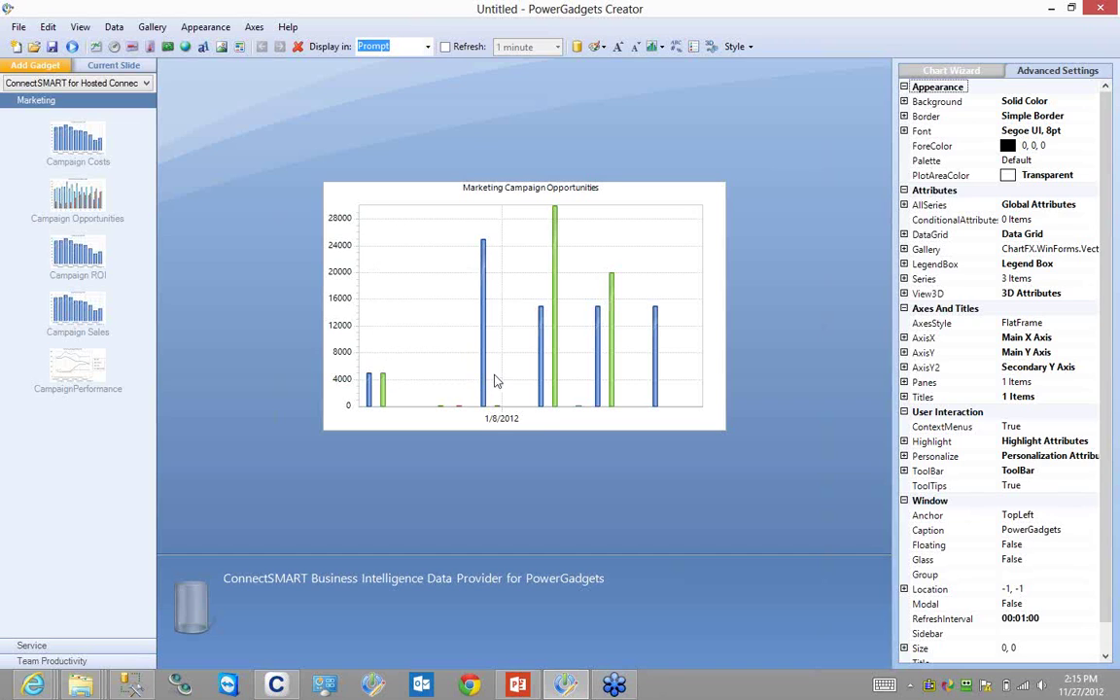
left_click(903, 278)
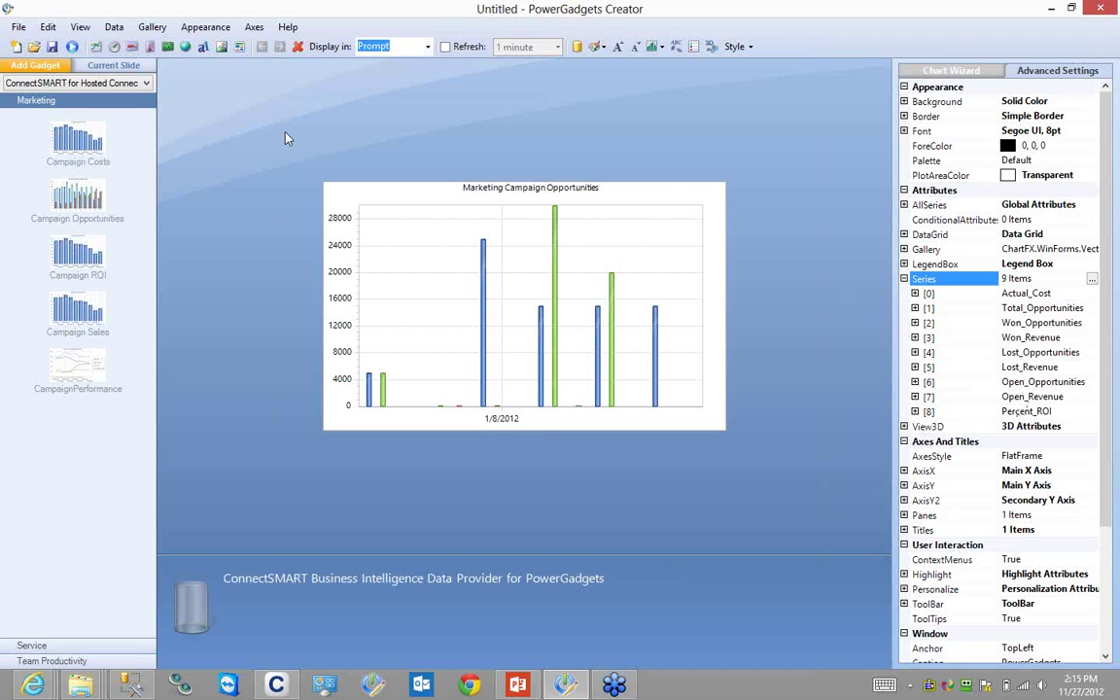
- Discard the unsaved opportunities chart and start a new gadget with the Campaign ROI chart
left_click(16, 46)
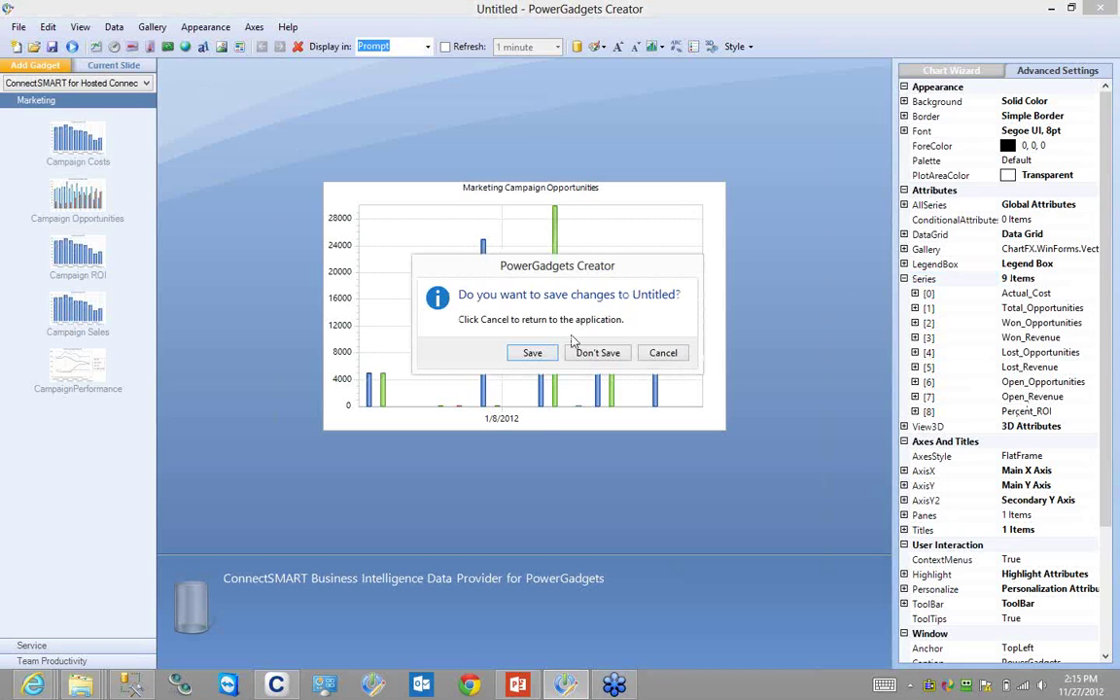
left_click(584, 351)
left_click(70, 260)
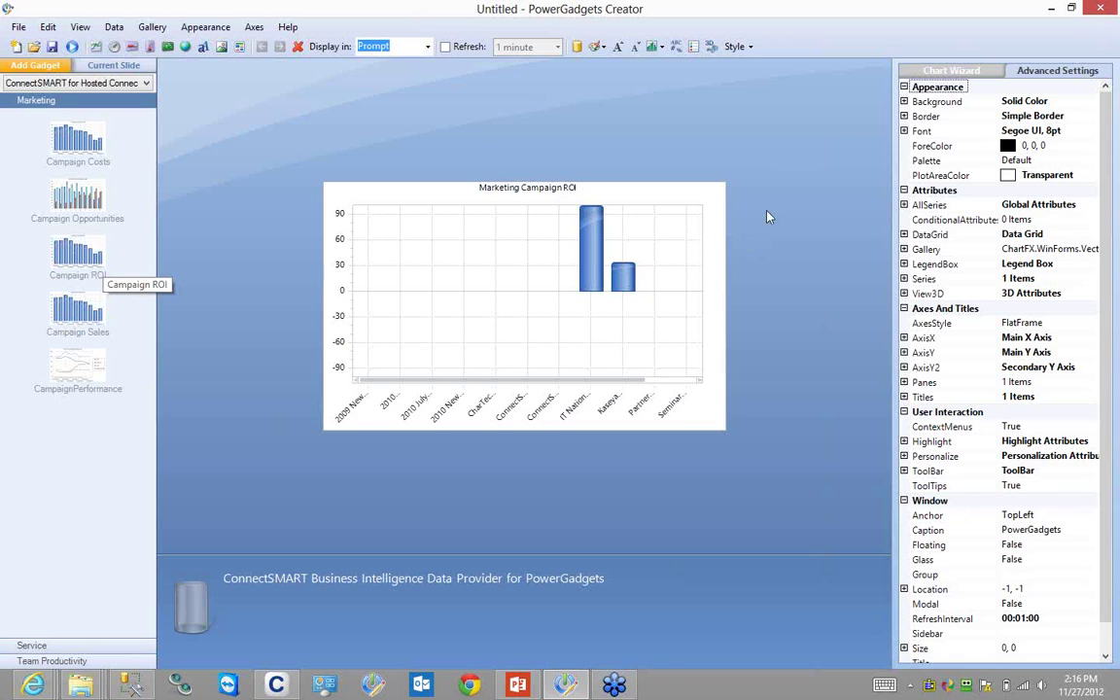
- Discard the unsaved Campaign ROI chart and start a new blank gadget
left_click(16, 46)
left_click(611, 352)
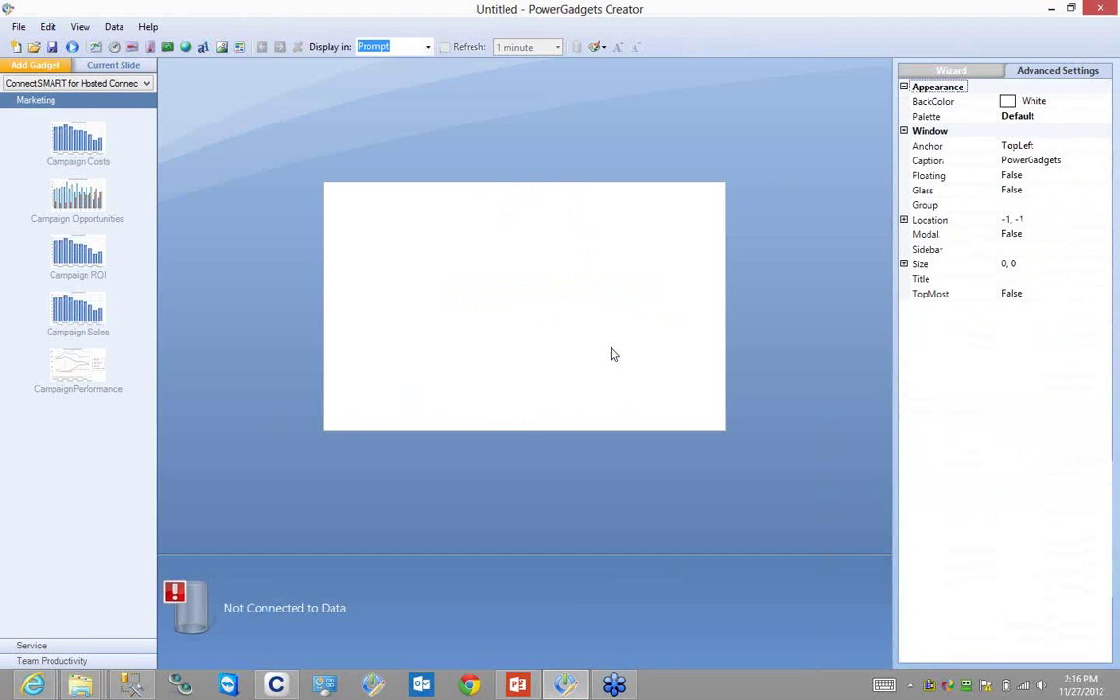
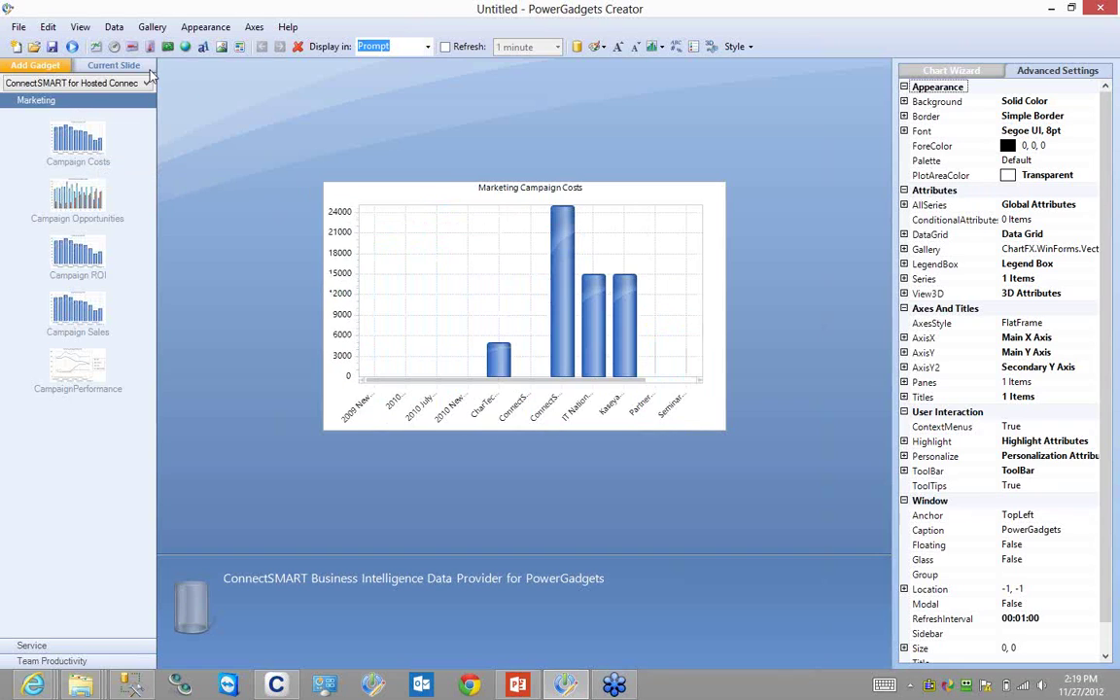
- Filter the Marketing Campaign Costs chart by setting the Campaign_Type parameter's custom default value to connectsmart
left_click(114, 27)
left_click(146, 62)
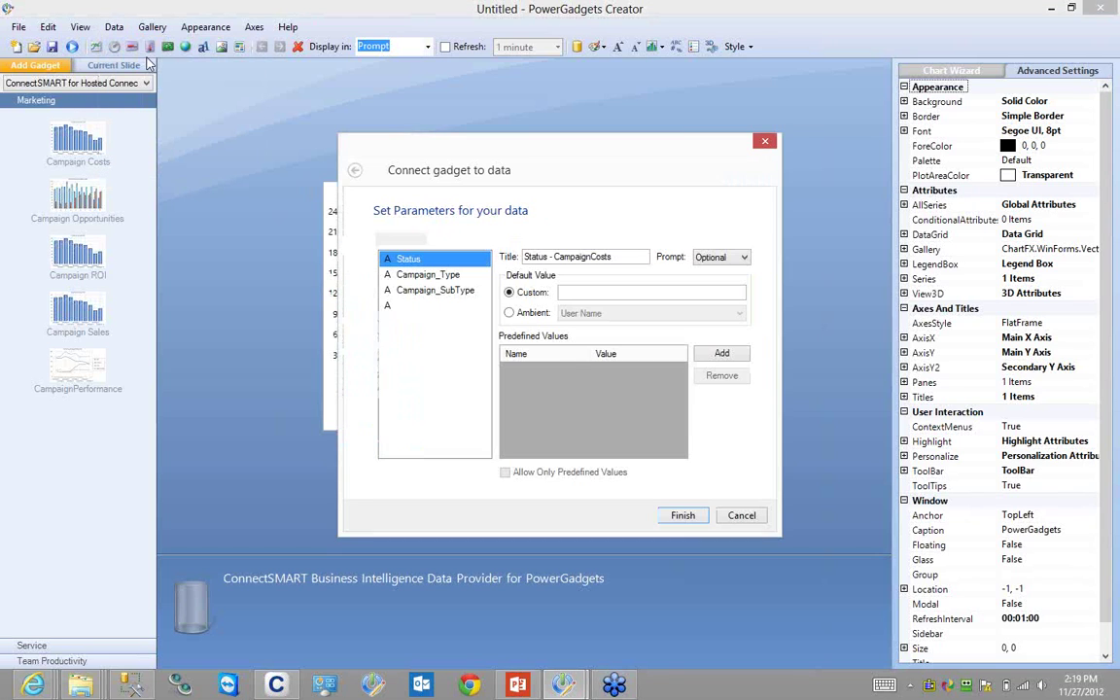
left_click(427, 275)
left_click(592, 289)
type("connection")
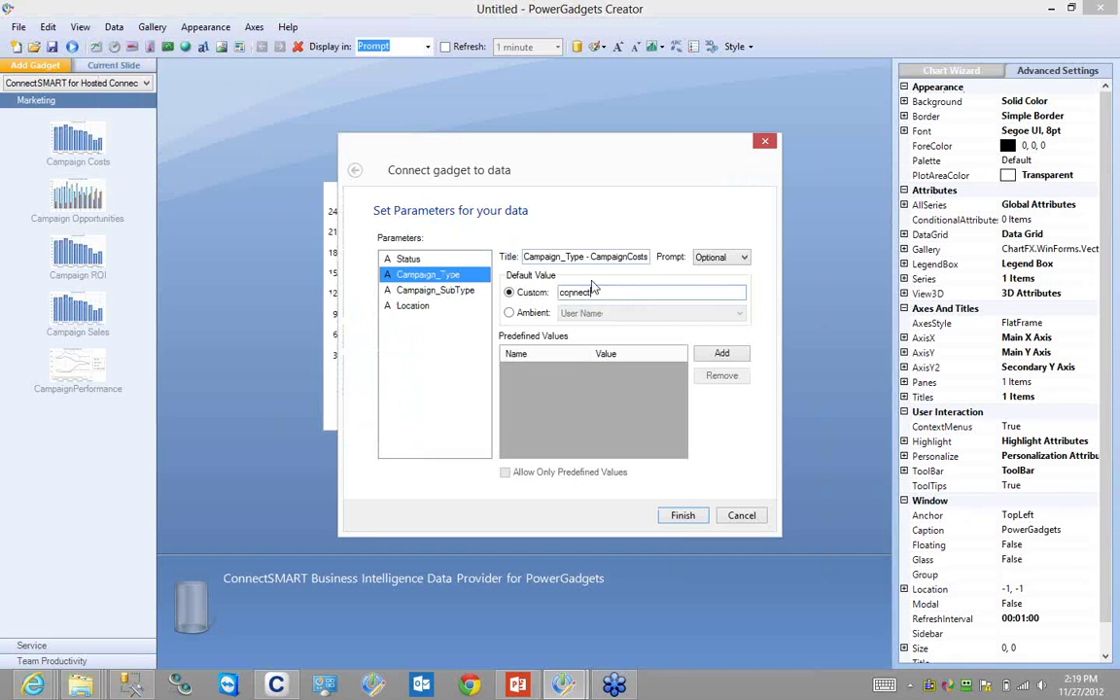
key("BackSpace")
key("BackSpace")
key("BackSpace")
type("smar")
left_click(684, 516)
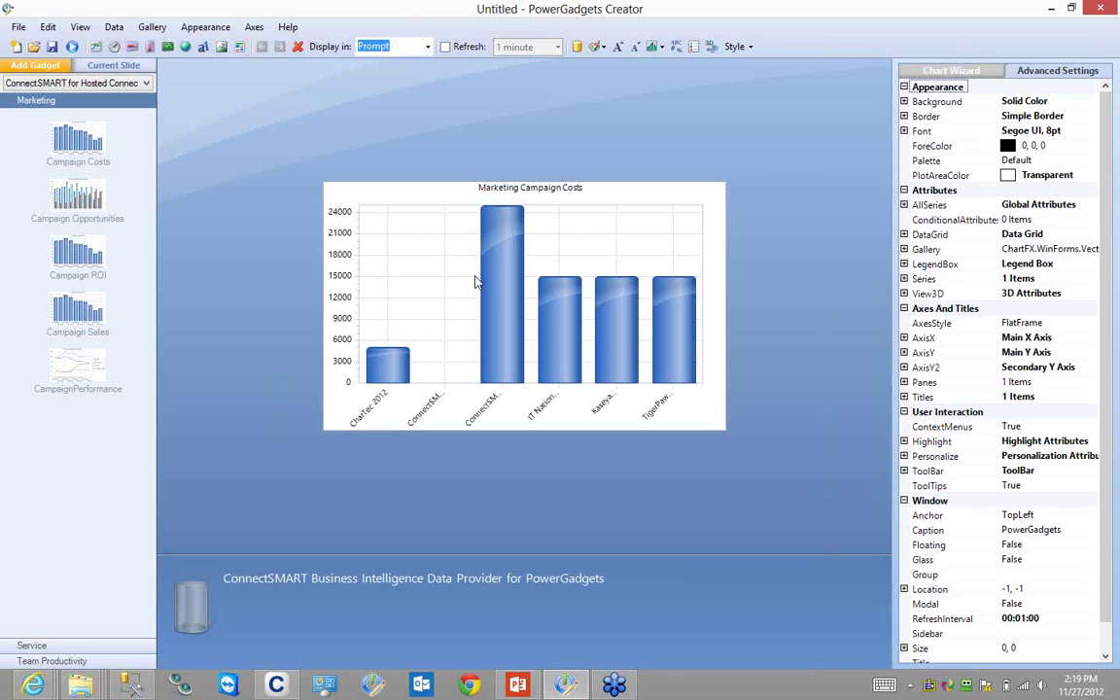
- Review the available ConnectSMART gadget collections, keeping ConnectSMART for Hosted ConnectWise selected
left_click(80, 82)
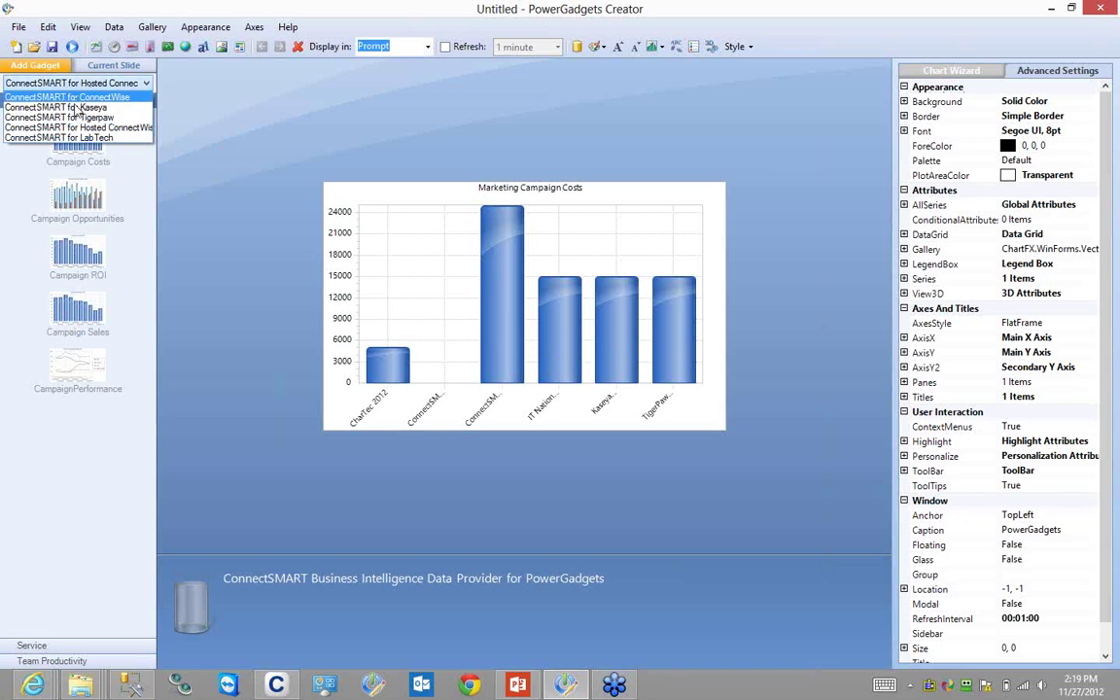
left_click(64, 128)
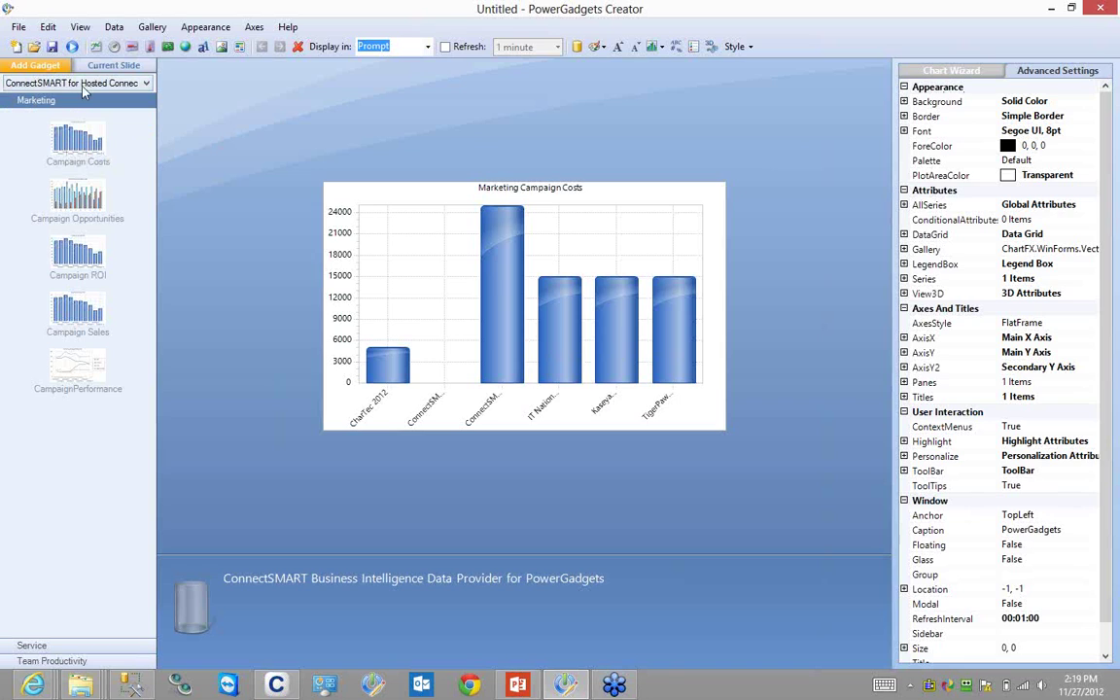
left_click(78, 86)
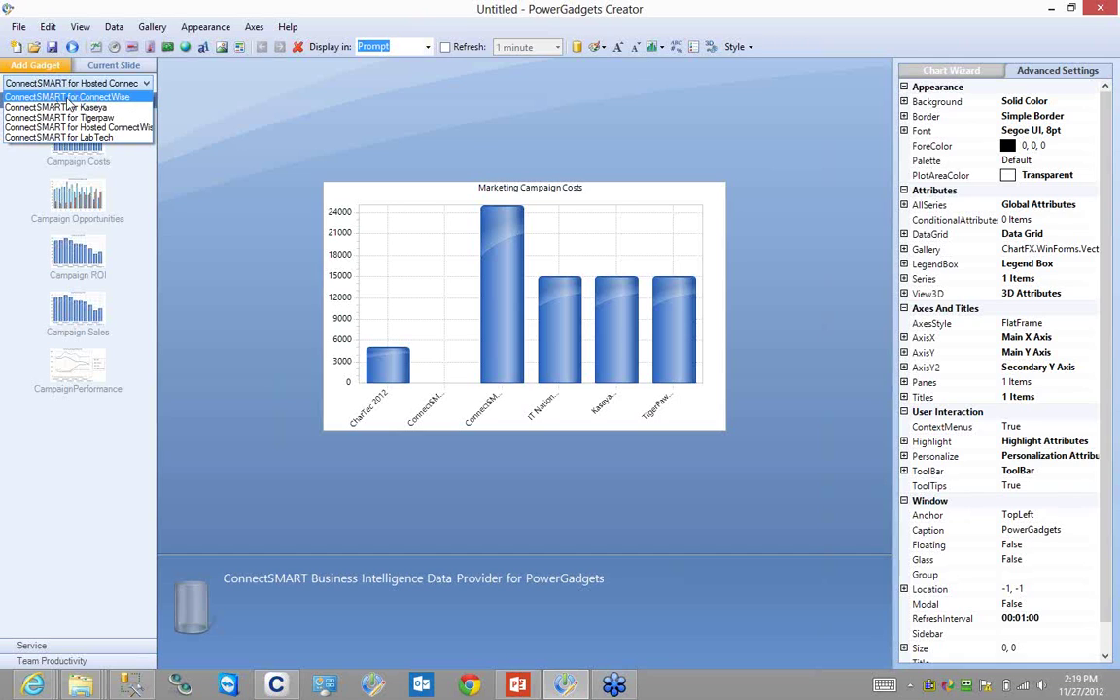
left_click(340, 143)
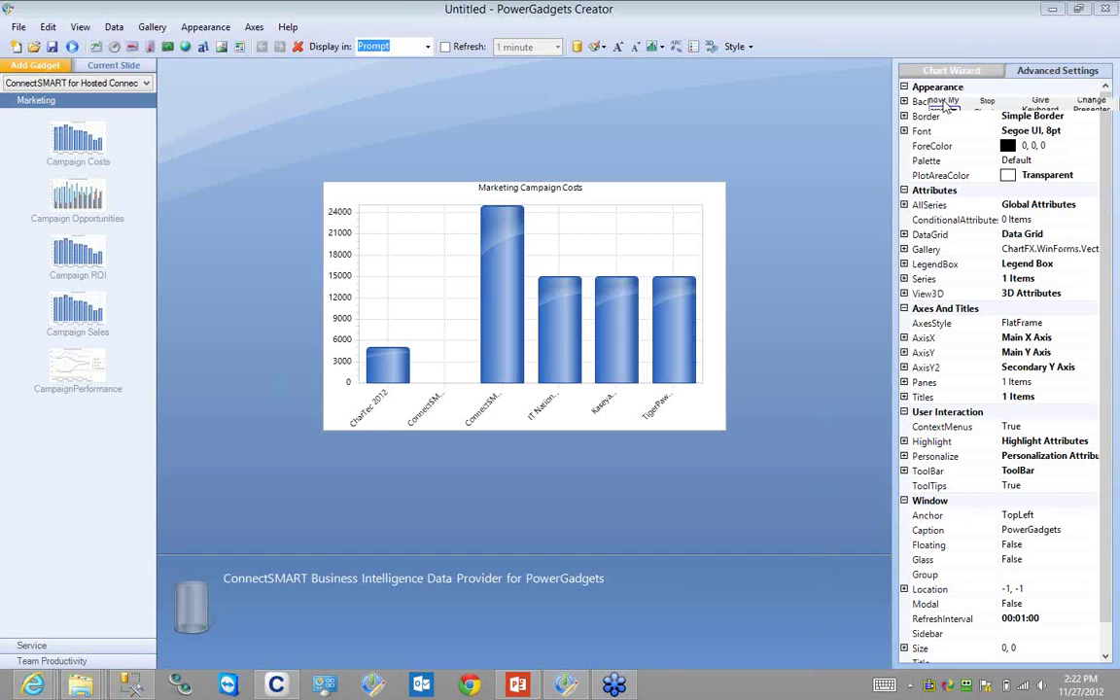
left_click(989, 76)
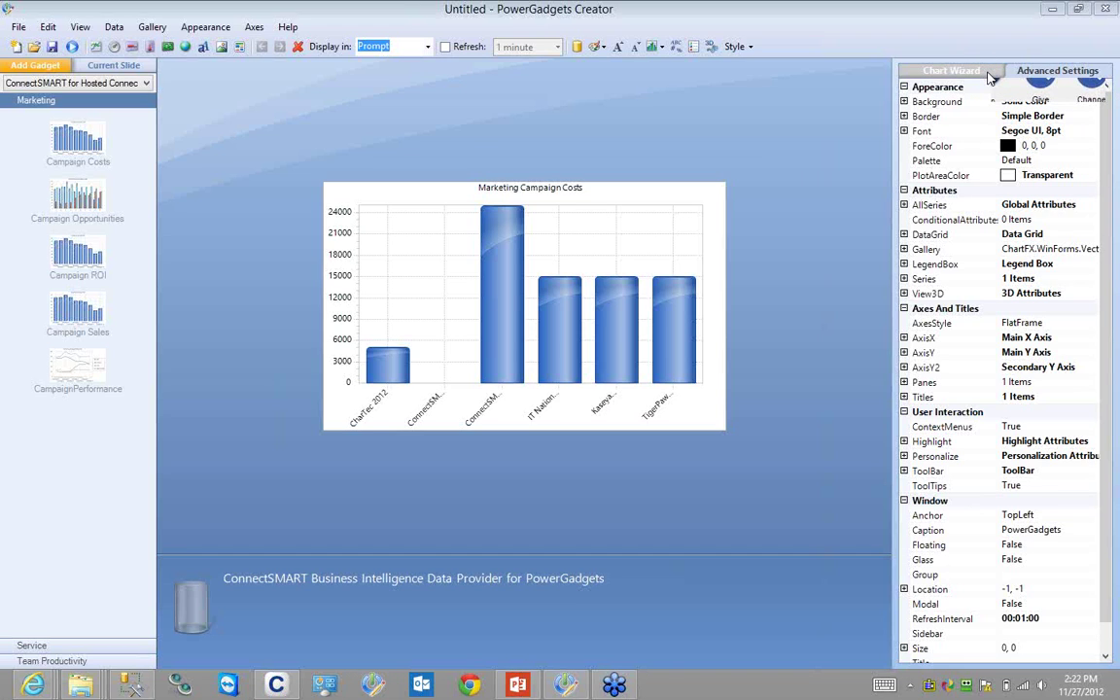